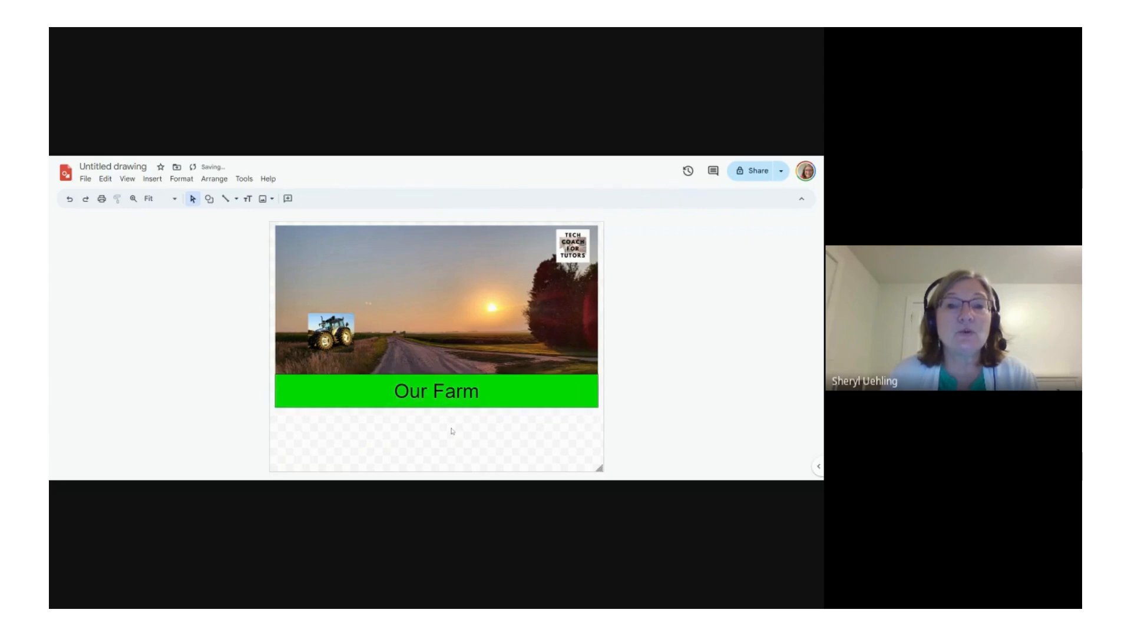
Step: Delete the Tech Coach for Tutors logo from the upper corner of the sunset picture
{"action": "left_click", "coordinate": [573, 247]}
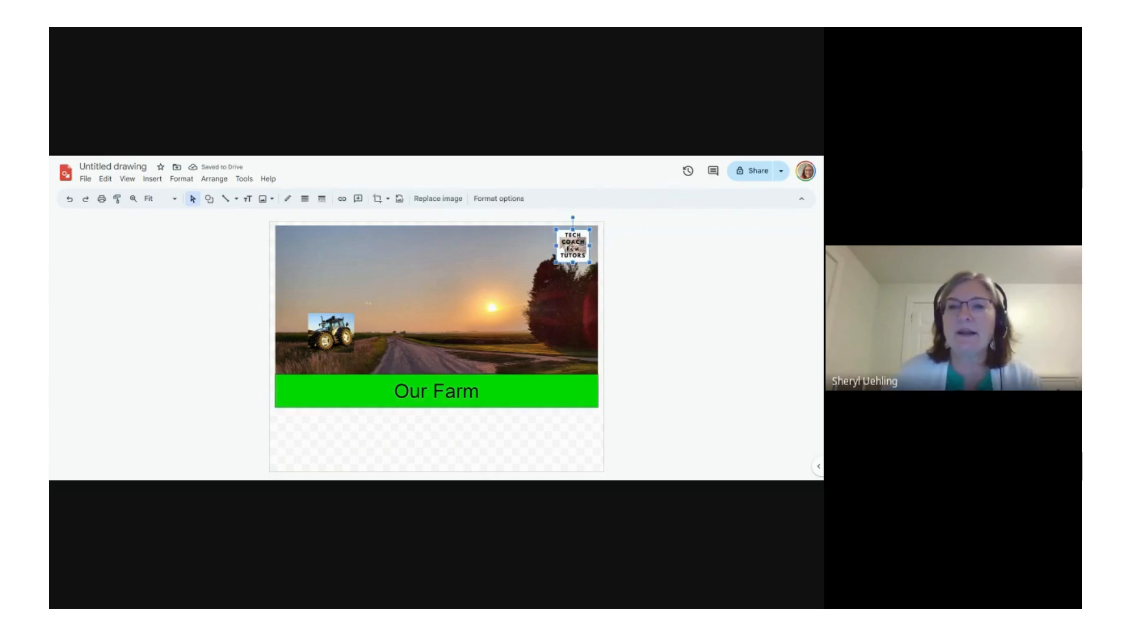
{"action": "key", "text": "Delete"}
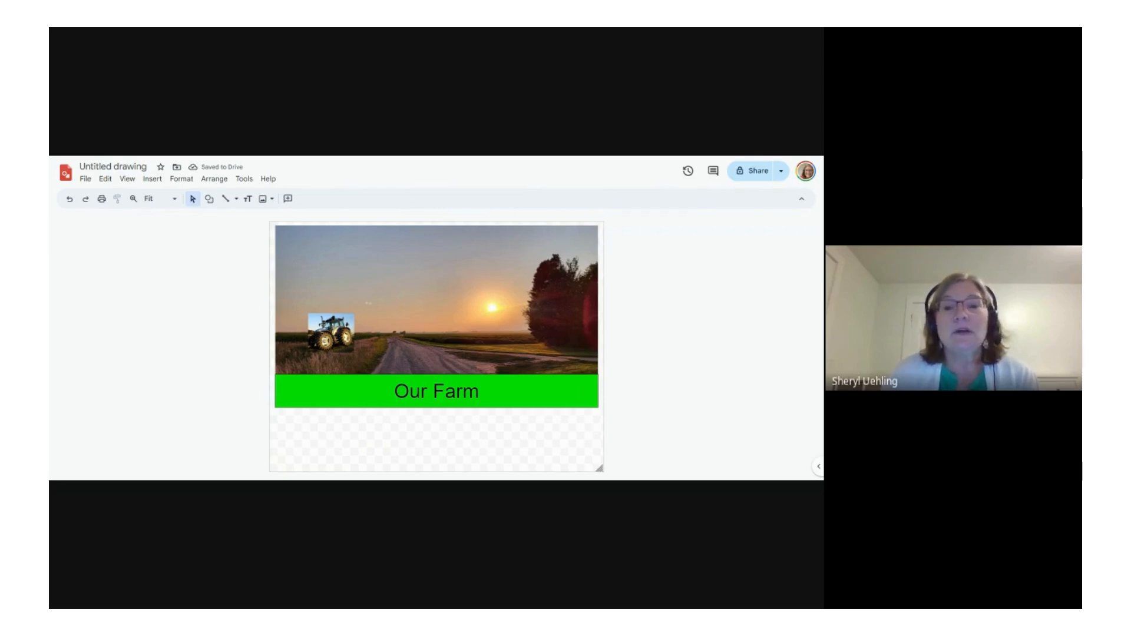
Step: Insert the Google Photos picture of the green yard with the house and large trees into the drawing
{"action": "left_click", "coordinate": [86, 179]}
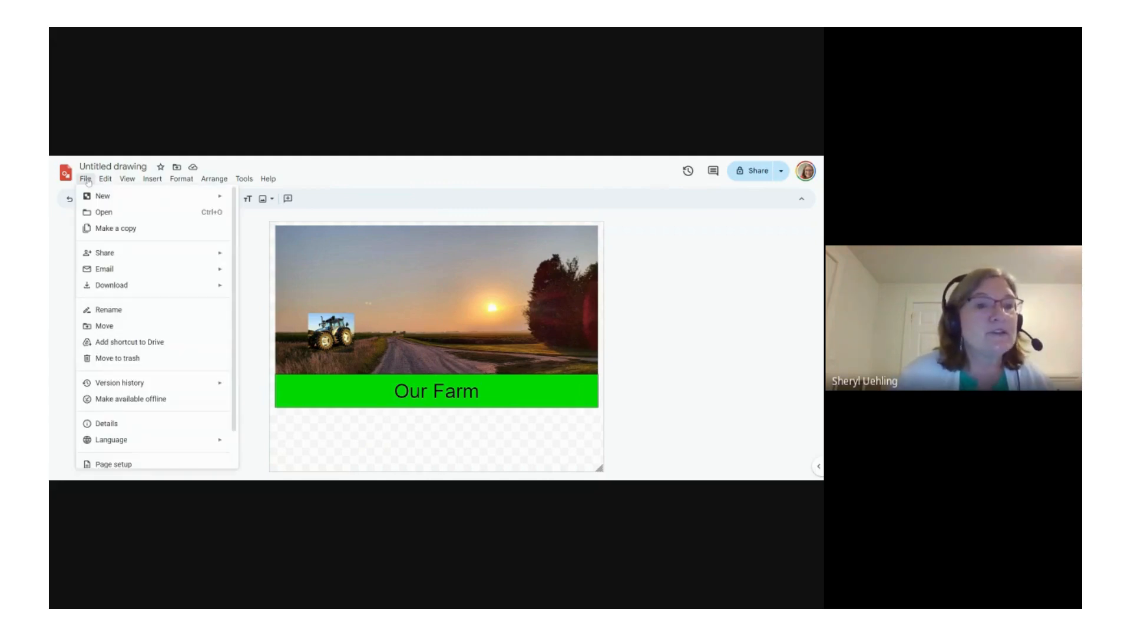
{"action": "mouse_move", "coordinate": [152, 179]}
{"action": "mouse_move", "coordinate": [161, 199]}
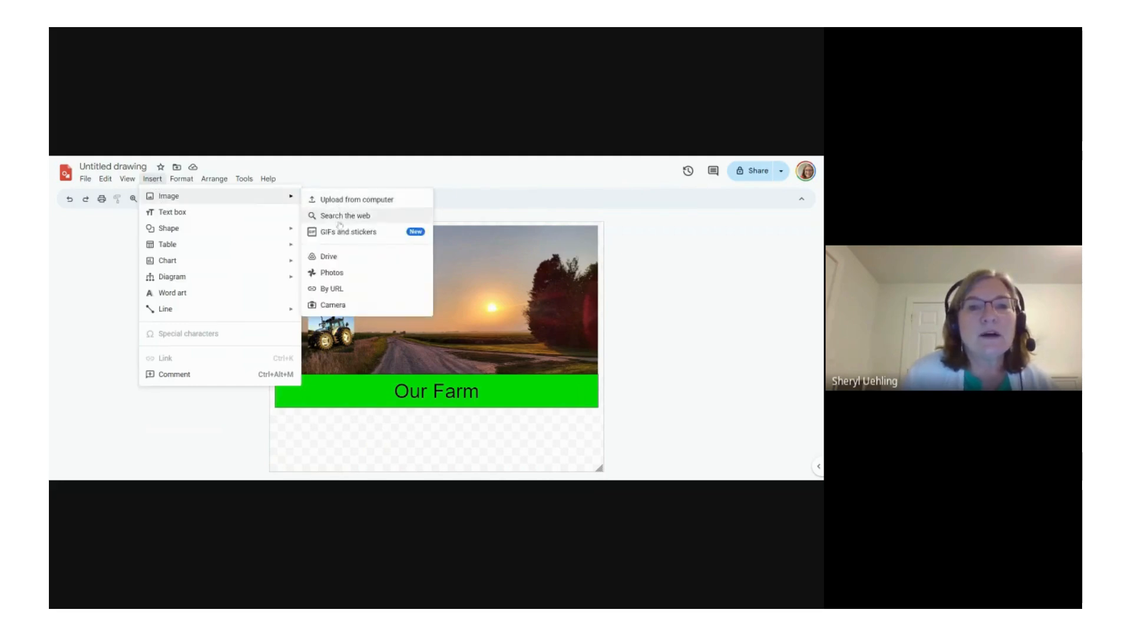
{"action": "left_click", "coordinate": [336, 275]}
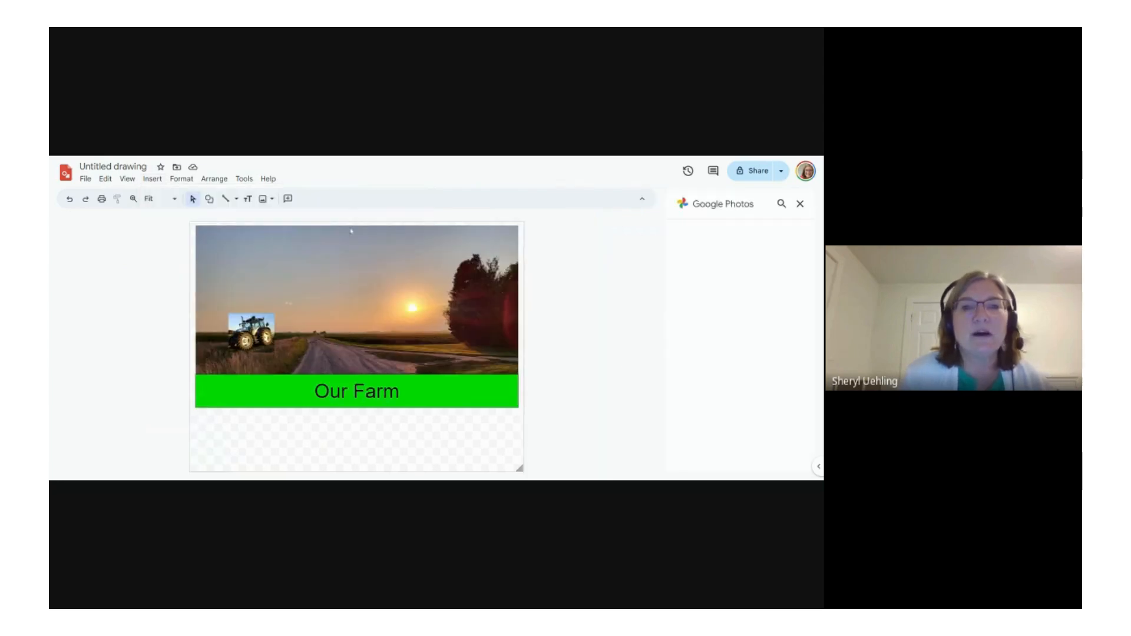
{"action": "scroll", "coordinate": [740, 373], "scroll_direction": "down", "scroll_amount": 10}
{"action": "scroll", "coordinate": [740, 373], "scroll_direction": "down", "scroll_amount": 10}
{"action": "scroll", "coordinate": [740, 373], "scroll_direction": "down", "scroll_amount": 10}
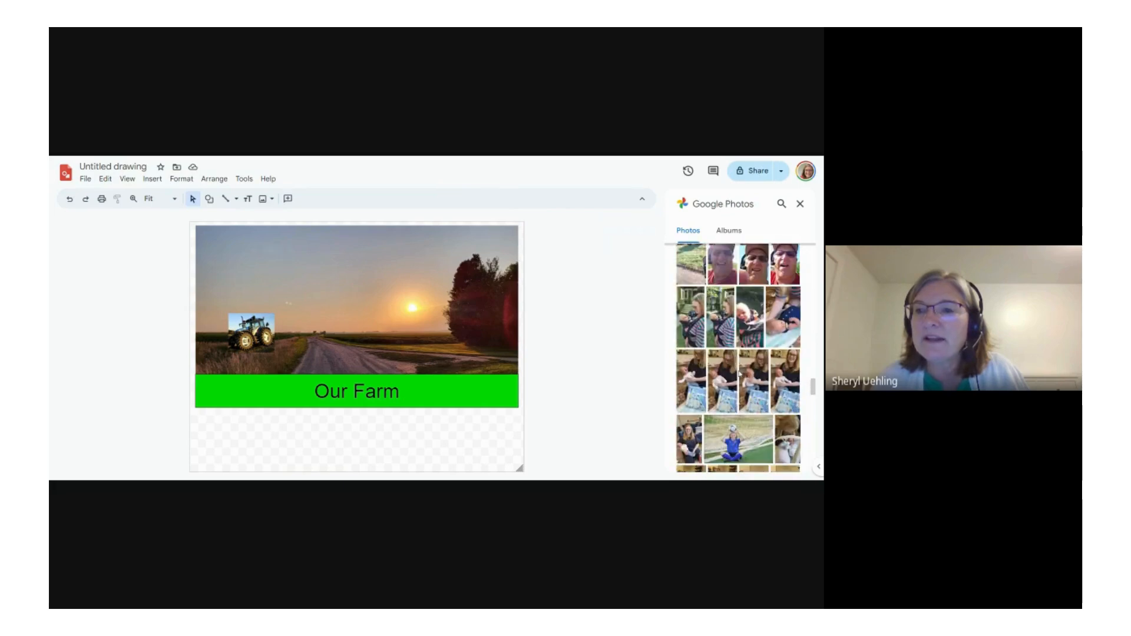
{"action": "scroll", "coordinate": [740, 374], "scroll_direction": "up", "scroll_amount": 3}
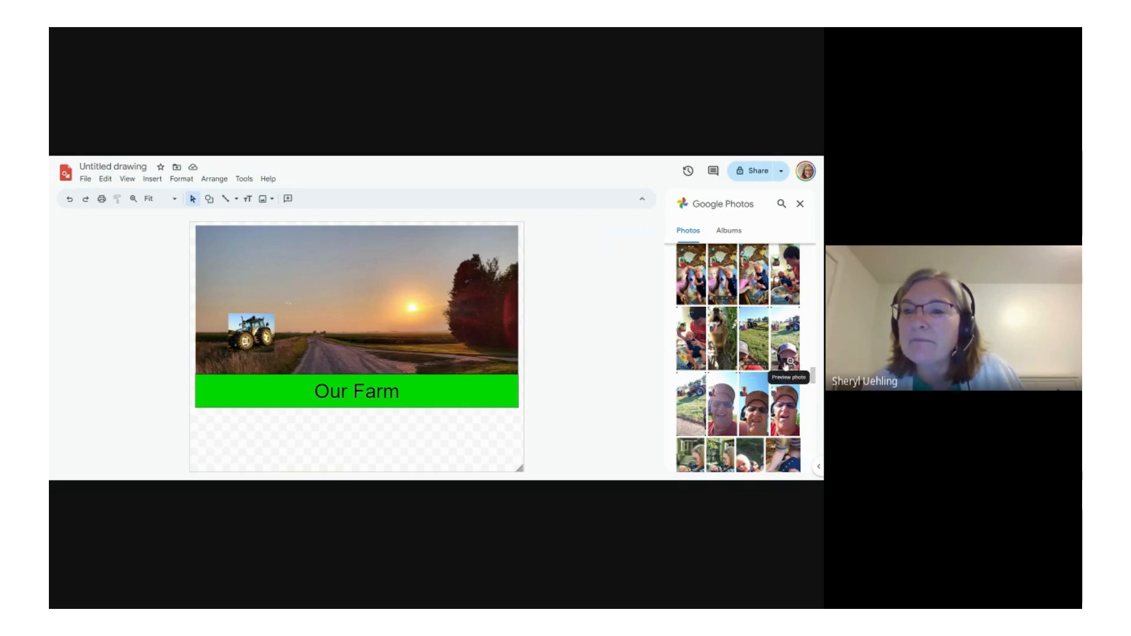
{"action": "scroll", "coordinate": [787, 363], "scroll_direction": "down", "scroll_amount": 5}
{"action": "scroll", "coordinate": [785, 365], "scroll_direction": "down", "scroll_amount": 5}
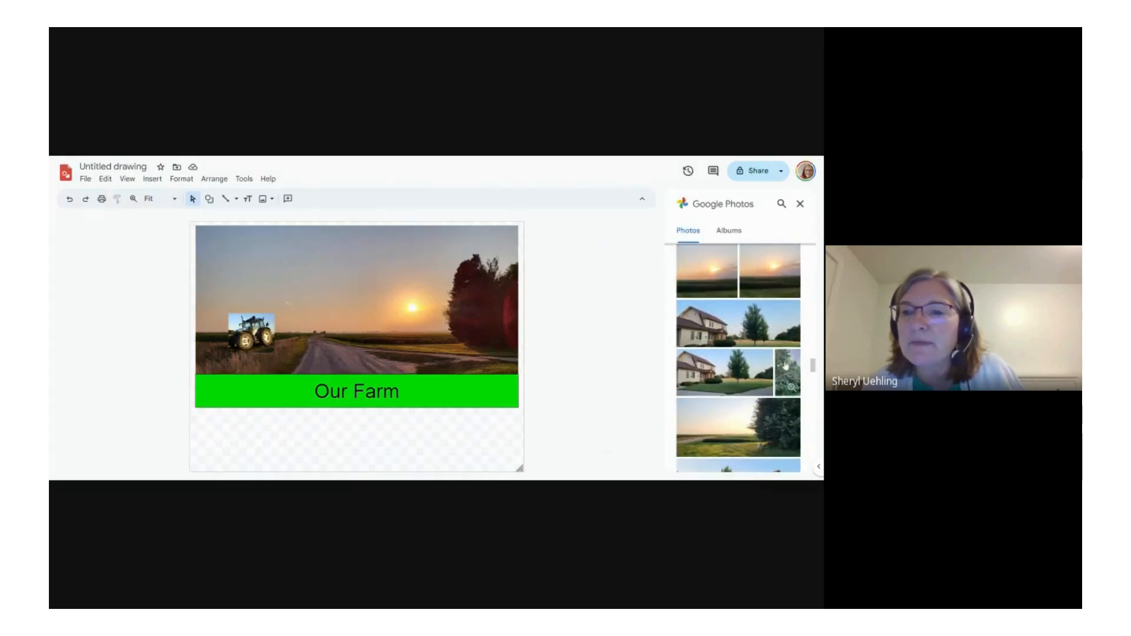
{"action": "scroll", "coordinate": [785, 366], "scroll_direction": "down", "scroll_amount": 1}
{"action": "scroll", "coordinate": [785, 365], "scroll_direction": "up", "scroll_amount": 1}
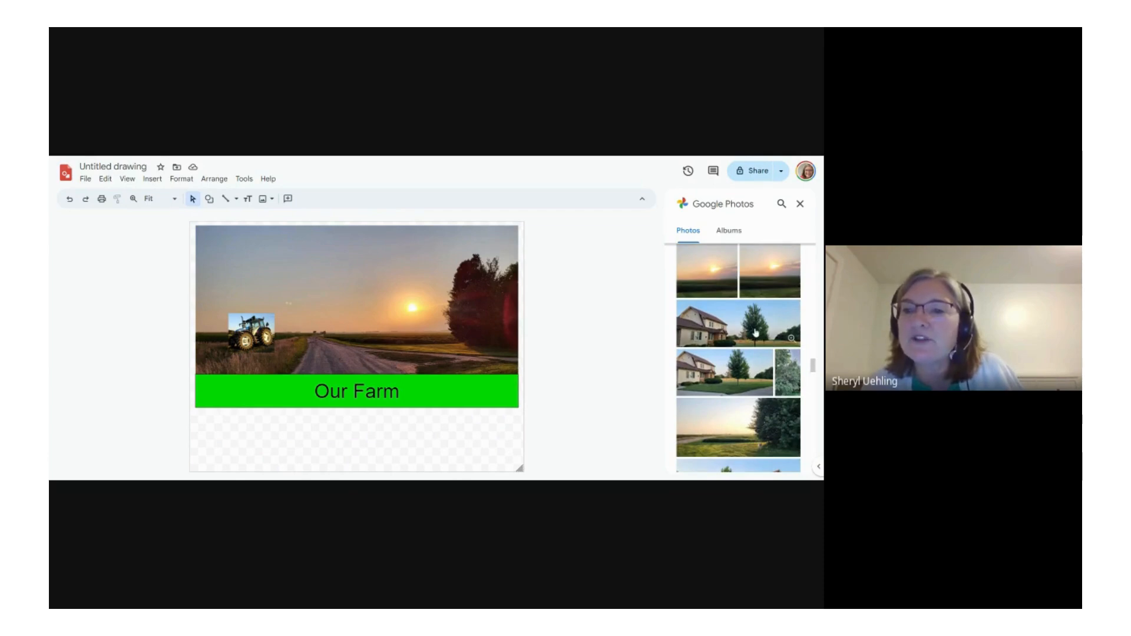
{"action": "scroll", "coordinate": [756, 333], "scroll_direction": "down", "scroll_amount": 2}
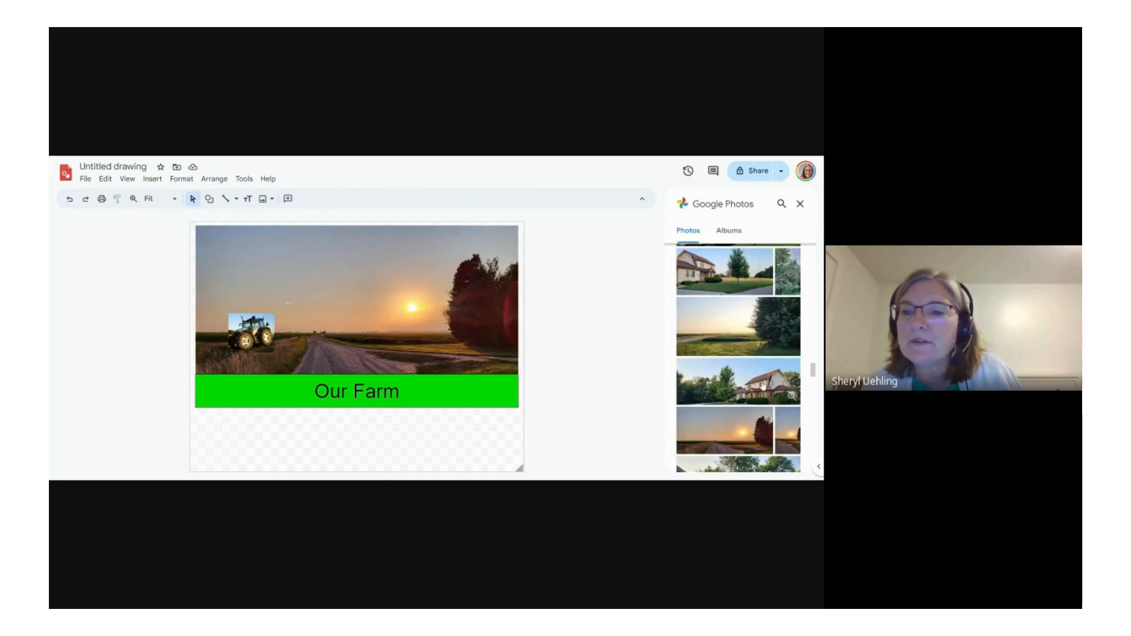
{"action": "scroll", "coordinate": [747, 384], "scroll_direction": "down", "scroll_amount": 2}
{"action": "scroll", "coordinate": [747, 384], "scroll_direction": "down", "scroll_amount": 2}
{"action": "scroll", "coordinate": [743, 365], "scroll_direction": "up", "scroll_amount": 3}
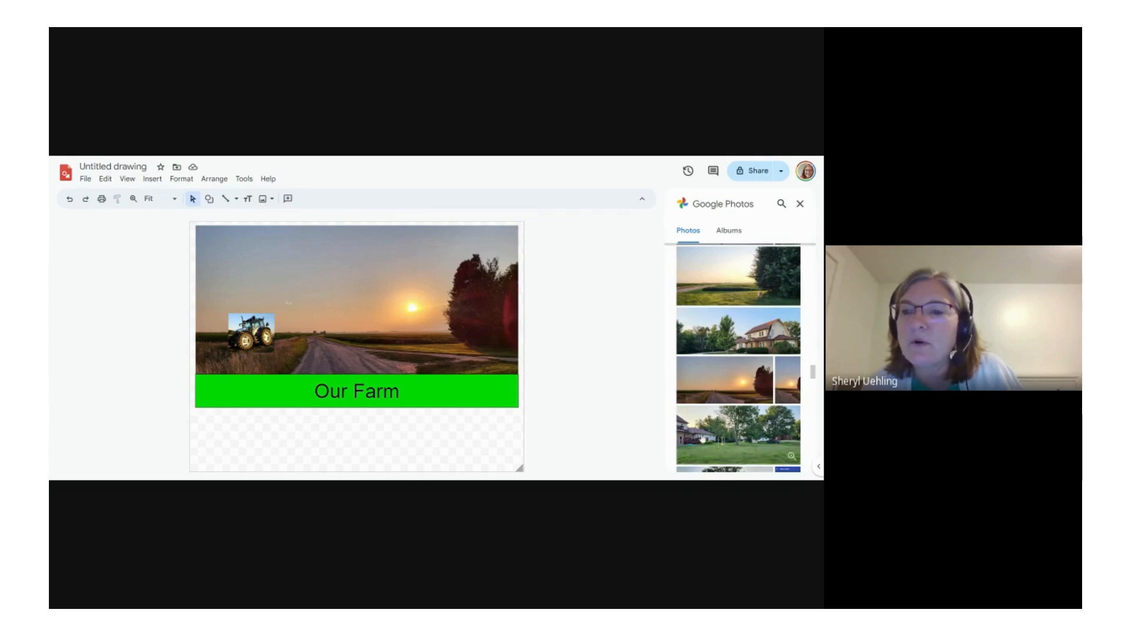
{"action": "left_click", "coordinate": [749, 436]}
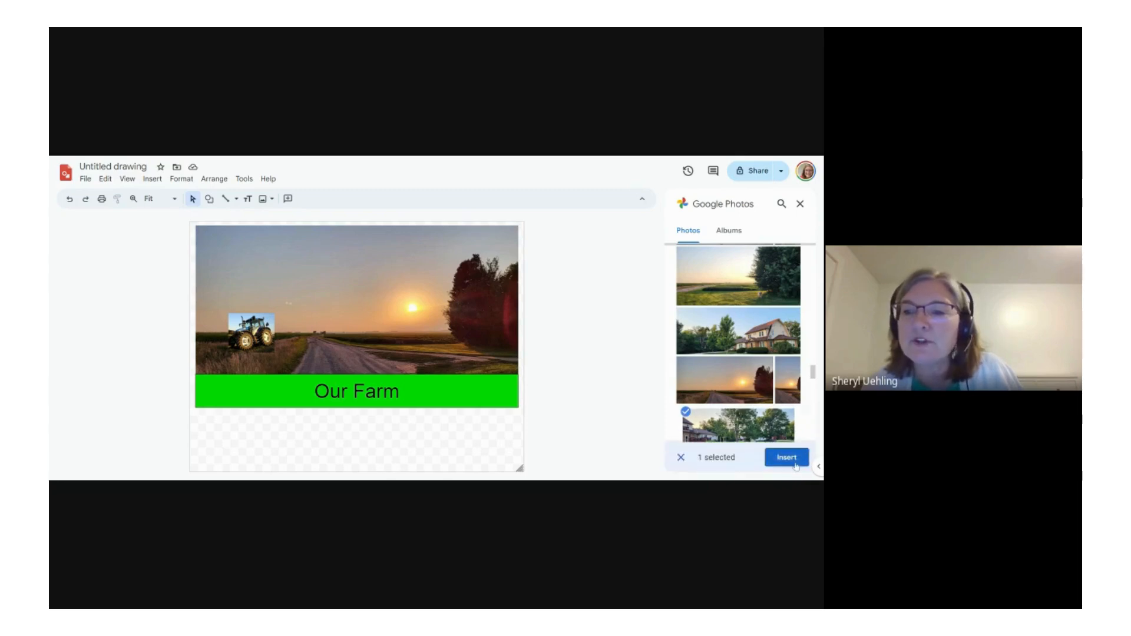
{"action": "left_click", "coordinate": [790, 459]}
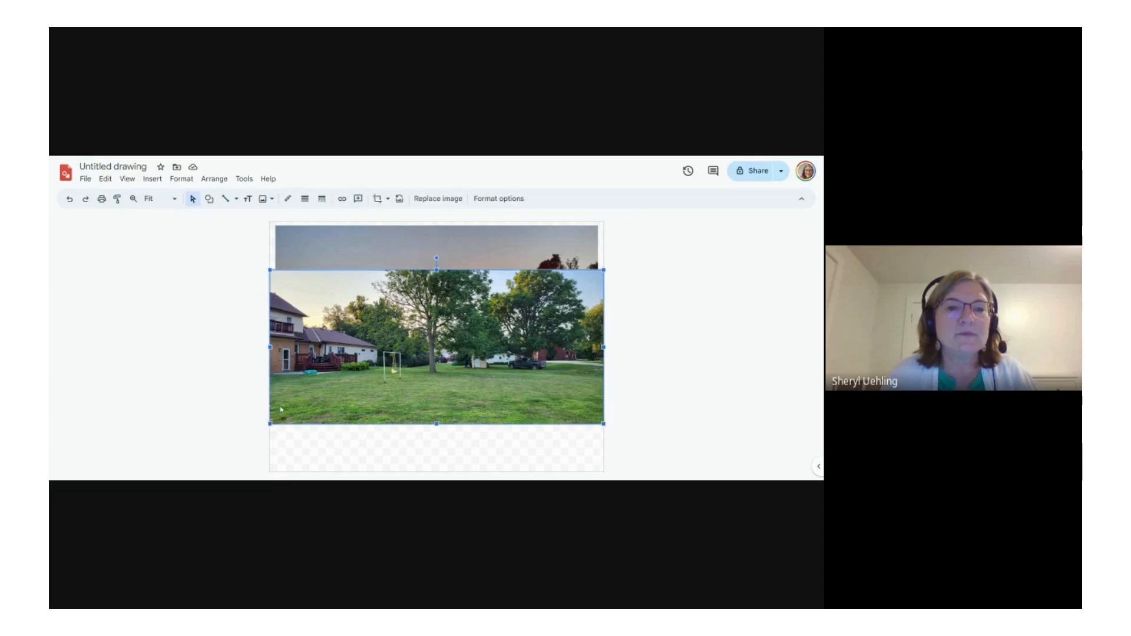
Step: Shrink the yard photo to about half its width, centre it directly above the green banner, and realign the sunset background
{"action": "left_click_drag", "start_coordinate": [269, 424], "coordinate": [437, 347]}
{"action": "left_click_drag", "start_coordinate": [532, 327], "coordinate": [469, 343]}
{"action": "left_click_drag", "start_coordinate": [331, 328], "coordinate": [327, 352]}
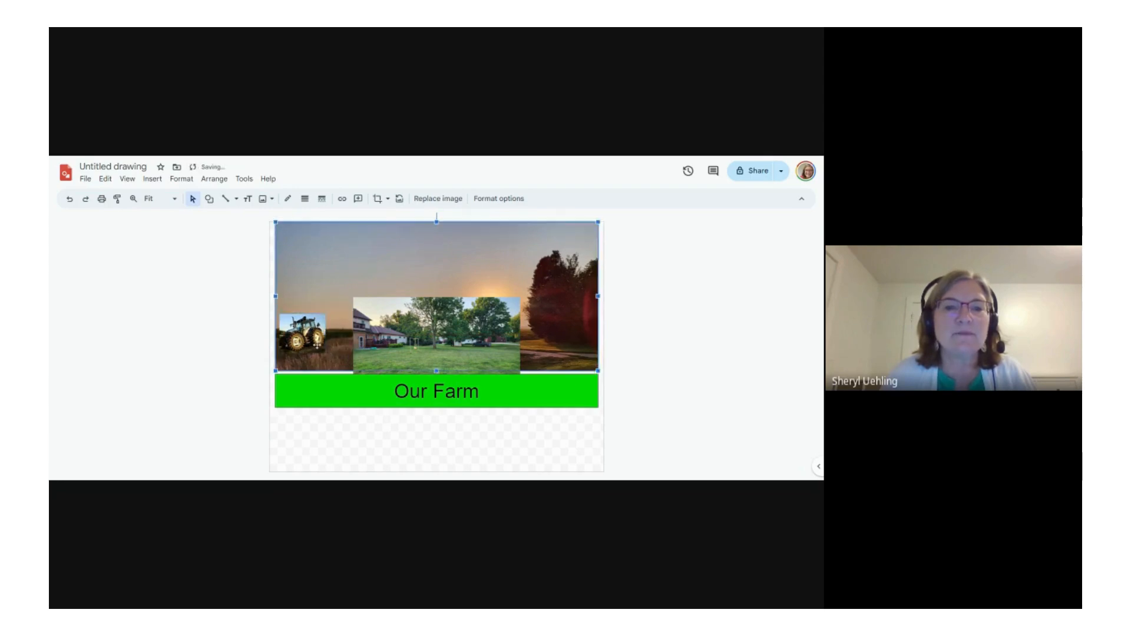
{"action": "left_click_drag", "start_coordinate": [363, 283], "coordinate": [363, 291]}
{"action": "left_click", "coordinate": [305, 333]}
{"action": "left_click_drag", "start_coordinate": [304, 332], "coordinate": [316, 328]}
{"action": "double_click", "coordinate": [314, 320]}
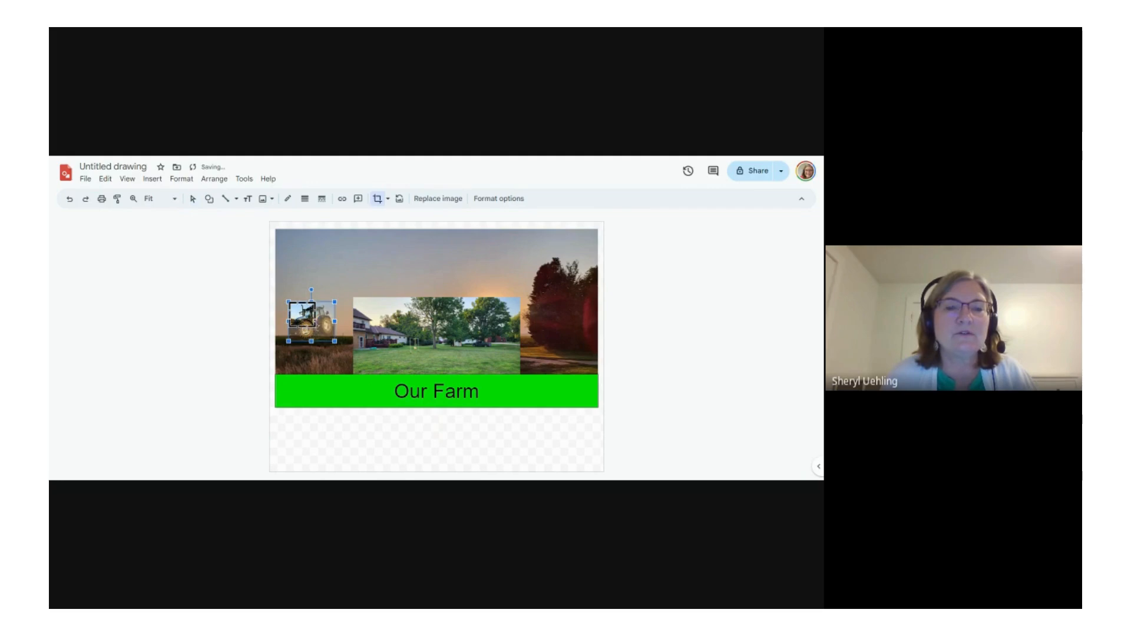
{"action": "left_click", "coordinate": [69, 199]}
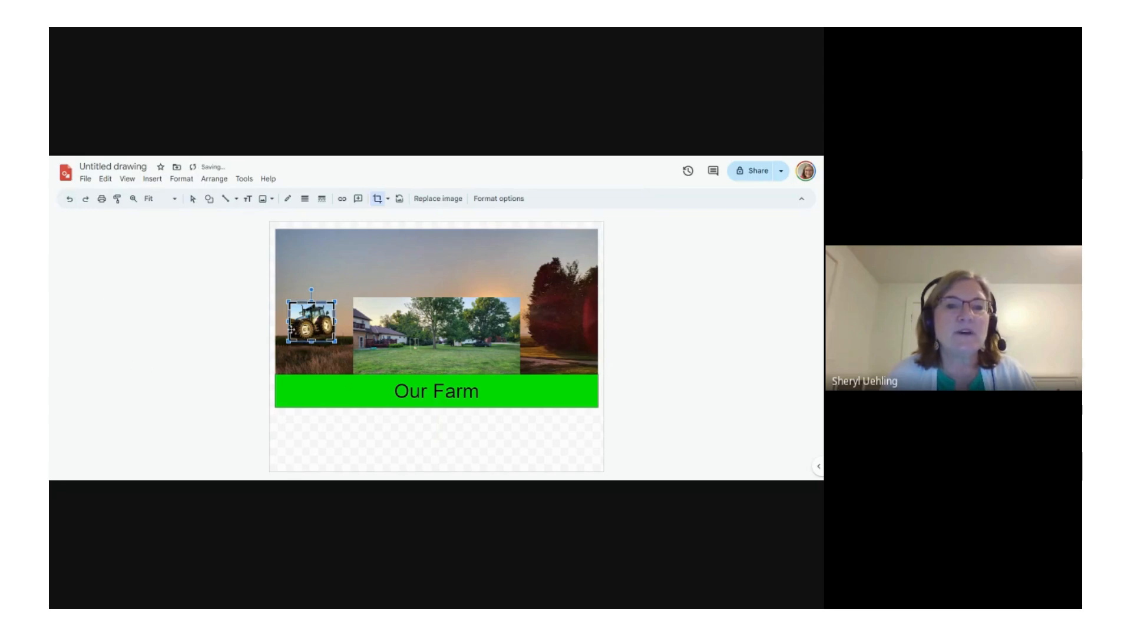
{"action": "left_click_drag", "start_coordinate": [296, 329], "coordinate": [331, 364]}
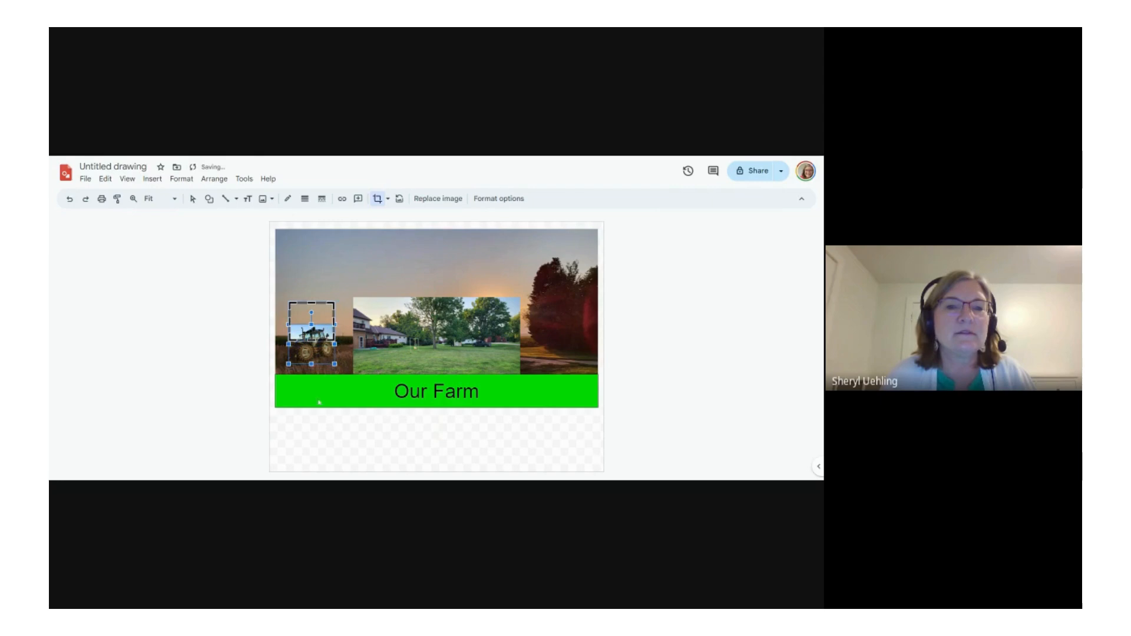
{"action": "left_click", "coordinate": [331, 424]}
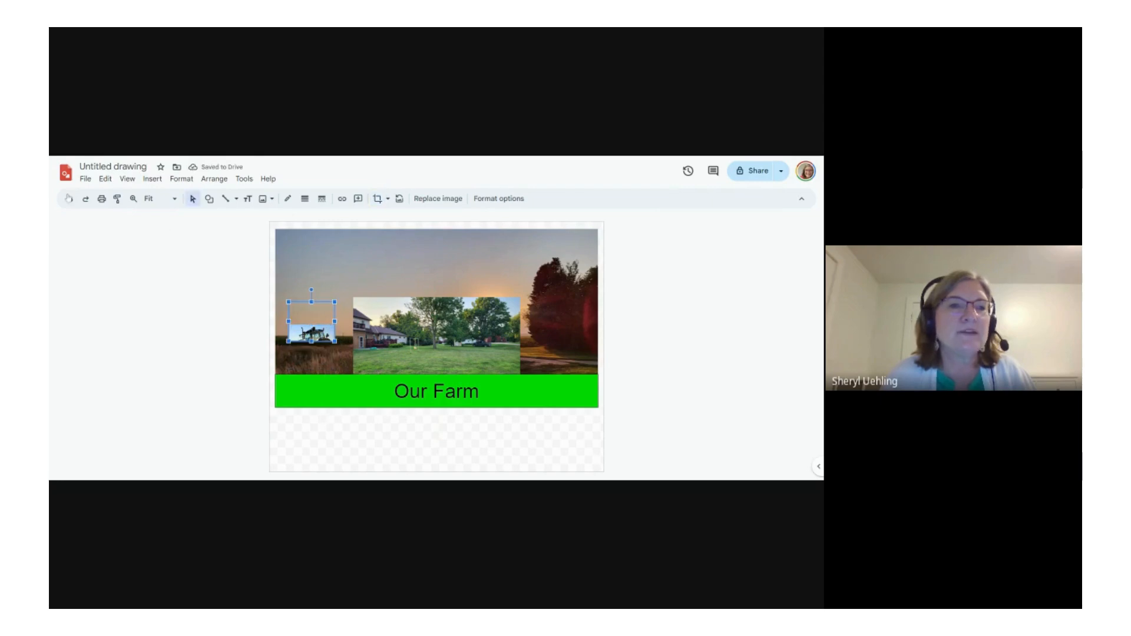
{"action": "left_click", "coordinate": [70, 199]}
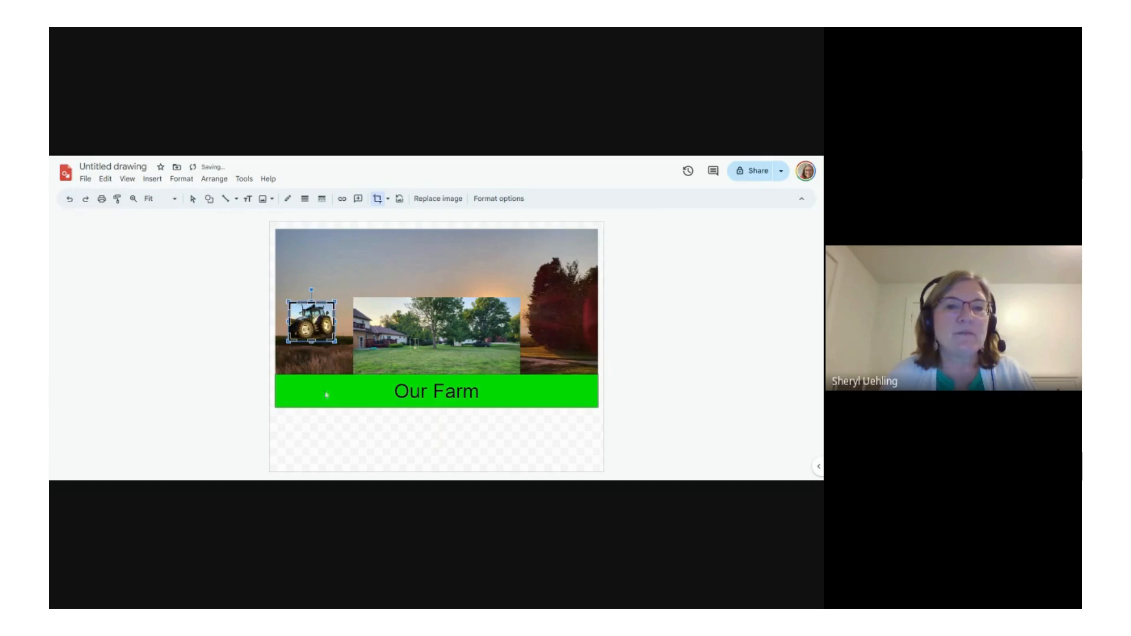
Step: Leave crop mode and lower the tractor picture to just above the green banner, beside the yard photo
{"action": "left_click", "coordinate": [343, 454]}
{"action": "left_click_drag", "start_coordinate": [319, 328], "coordinate": [317, 351]}
{"action": "left_click", "coordinate": [333, 432]}
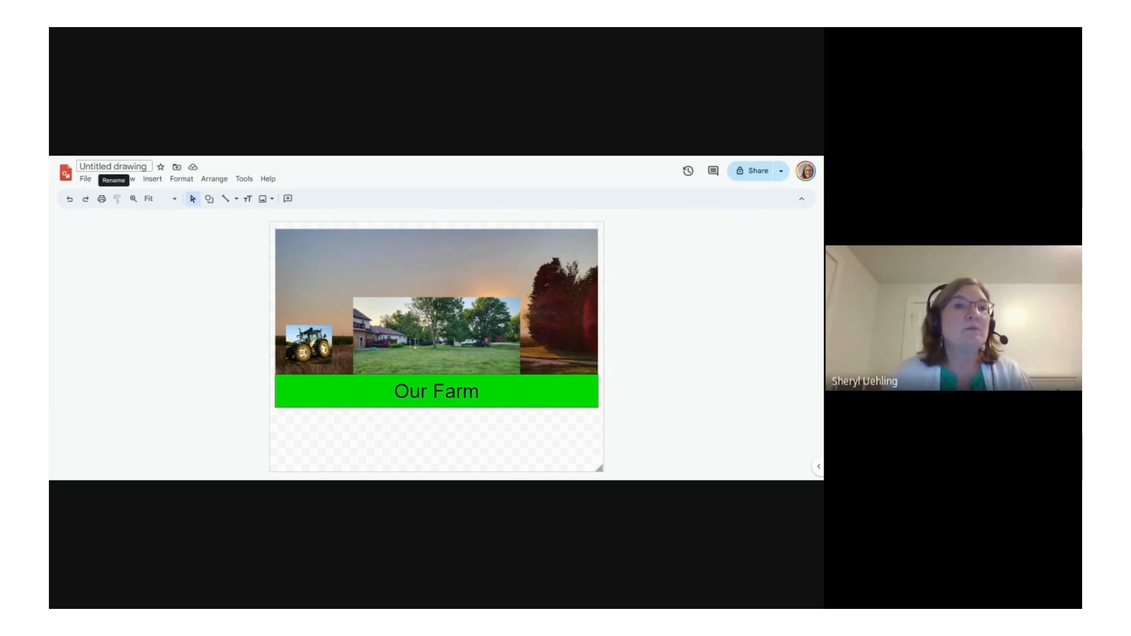
Step: Rename the drawing as Farm
{"action": "left_click", "coordinate": [113, 167]}
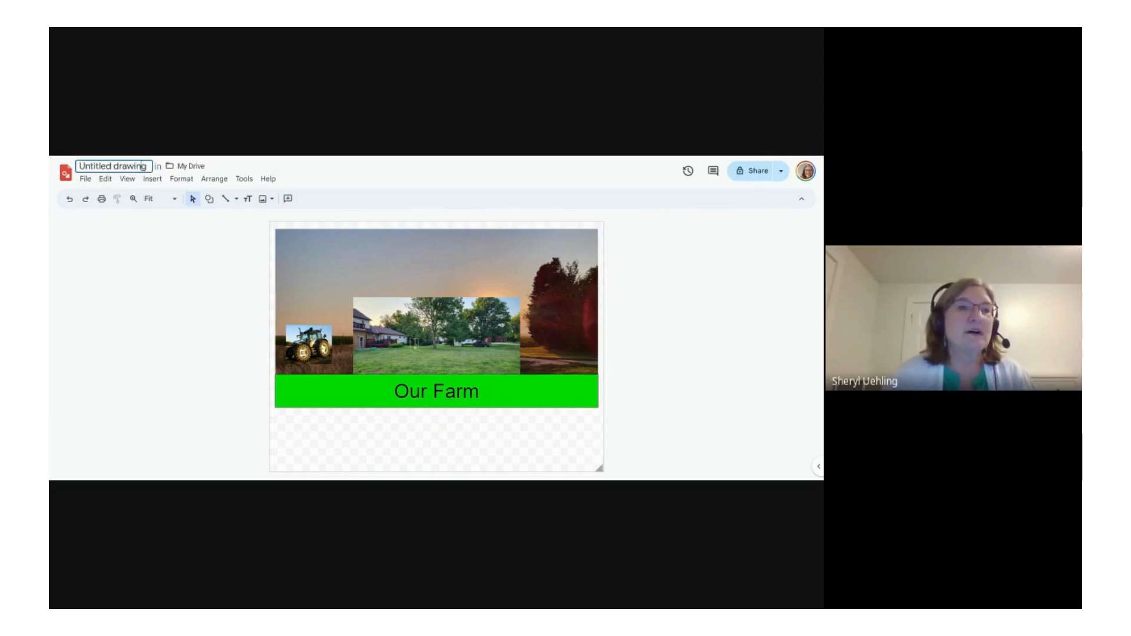
{"action": "key", "text": "BackSpace"}
{"action": "key", "text": "BackSpace"}
{"action": "key", "text": "BackSpace"}
{"action": "key", "text": "BackSpace"}
{"action": "key", "text": "BackSpace"}
{"action": "key", "text": "BackSpace"}
{"action": "key", "text": "BackSpace"}
{"action": "key", "text": "BackSpace"}
{"action": "key", "text": "BackSpace"}
{"action": "key", "text": "BackSpace"}
{"action": "key", "text": "BackSpace"}
{"action": "key", "text": "BackSpace"}
{"action": "key", "text": "BackSpace"}
{"action": "key", "text": "BackSpace"}
{"action": "key", "text": "BackSpace"}
{"action": "key", "text": "BackSpace"}
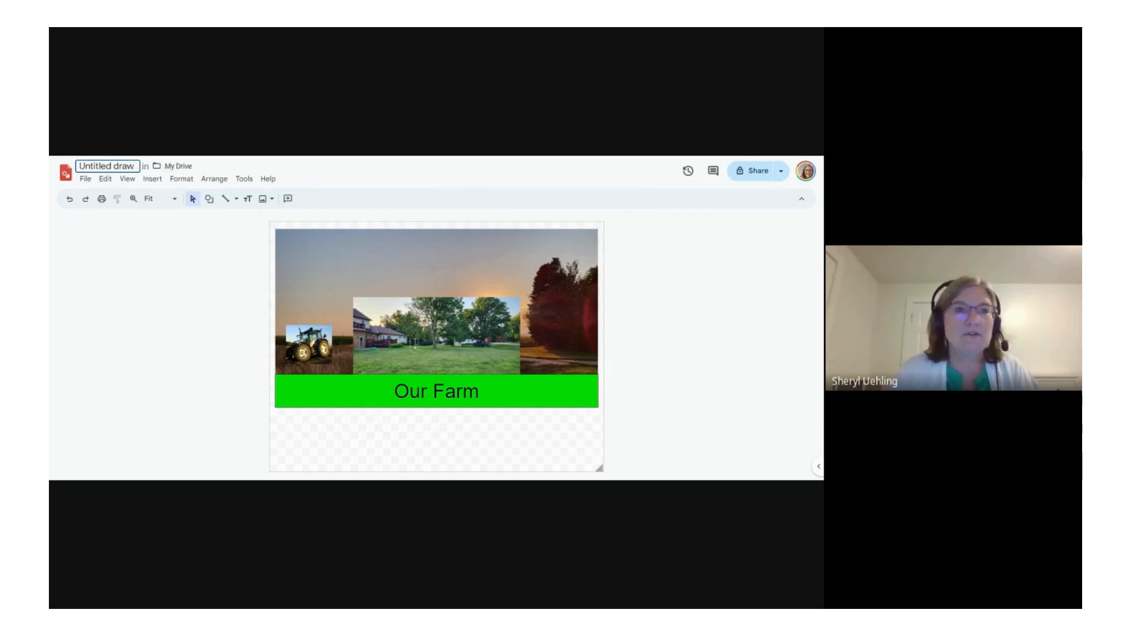
{"action": "type", "text": "Farm"}
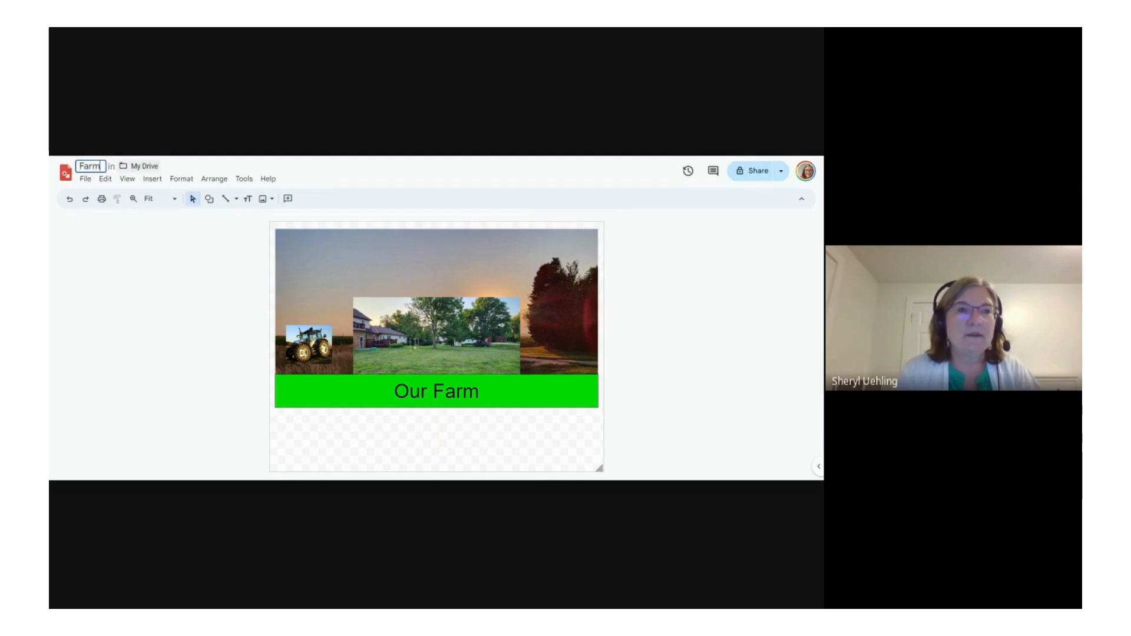
{"action": "left_click", "coordinate": [419, 438]}
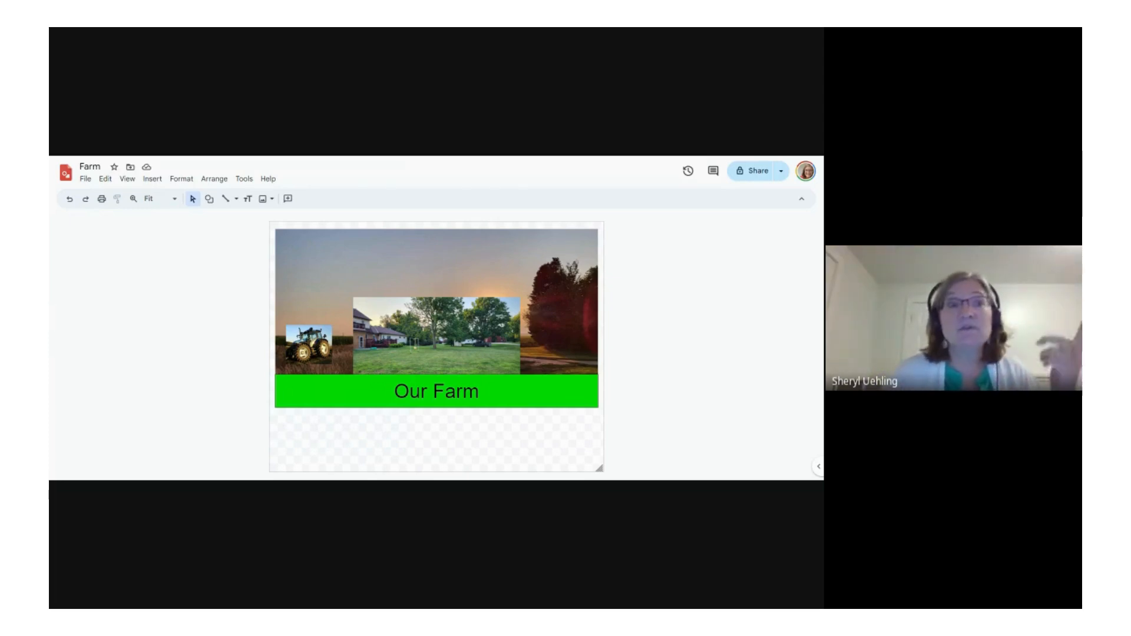
Step: Search the web for cow images and insert the photo of the brown and white cow lying on a hillside
{"action": "left_click", "coordinate": [151, 180]}
{"action": "mouse_move", "coordinate": [156, 200]}
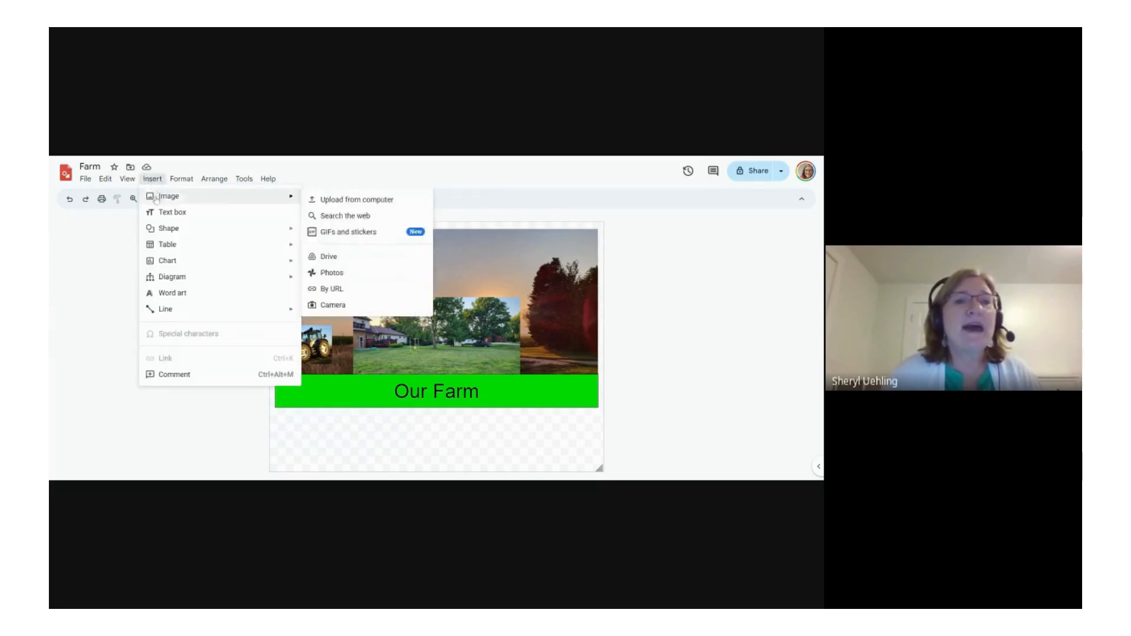
{"action": "left_click", "coordinate": [335, 217]}
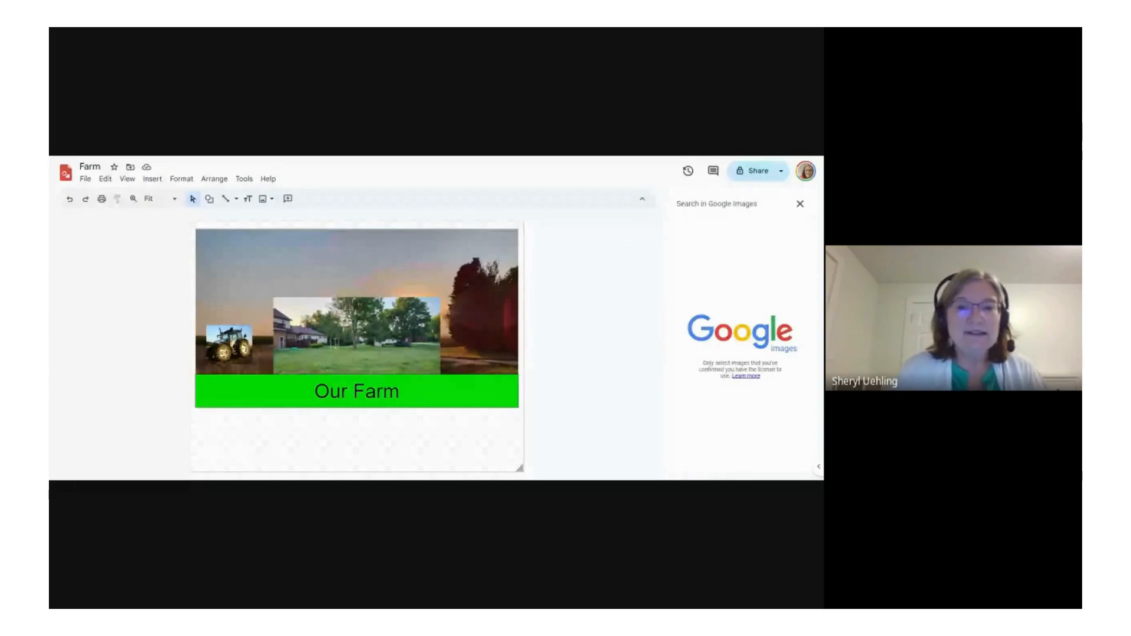
{"action": "type", "text": "cow"}
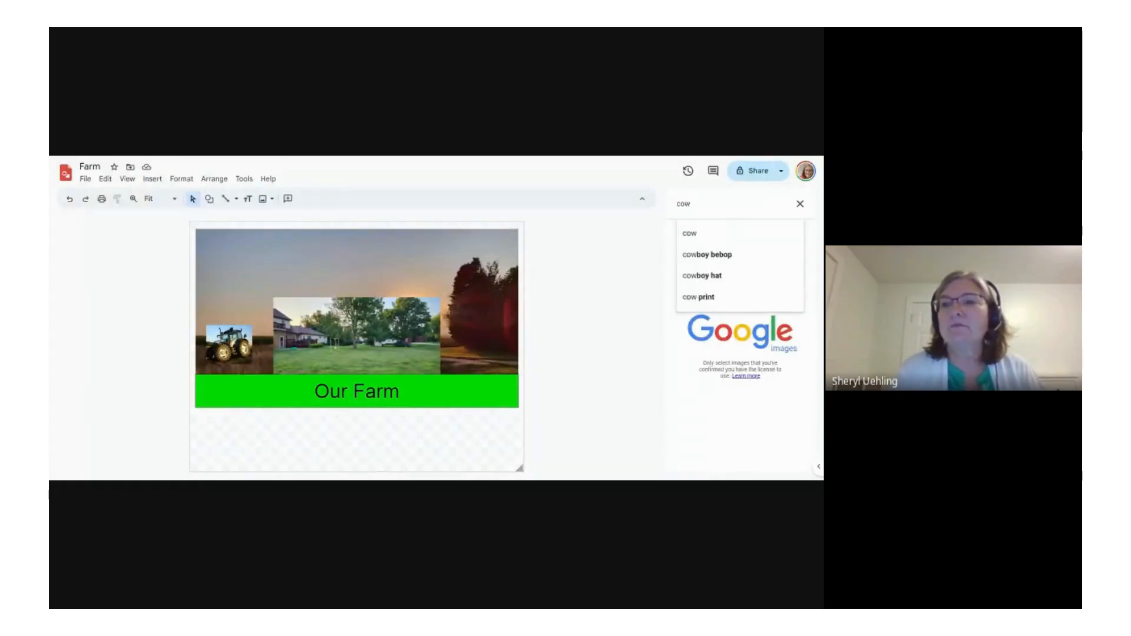
{"action": "key", "text": "Return"}
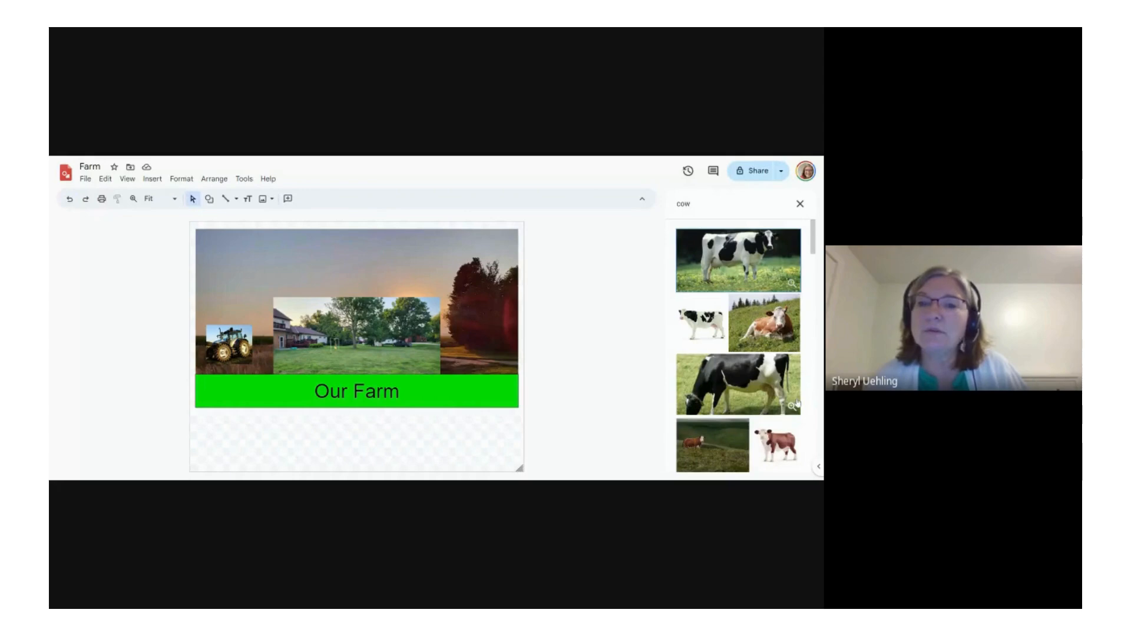
{"action": "left_click", "coordinate": [764, 323]}
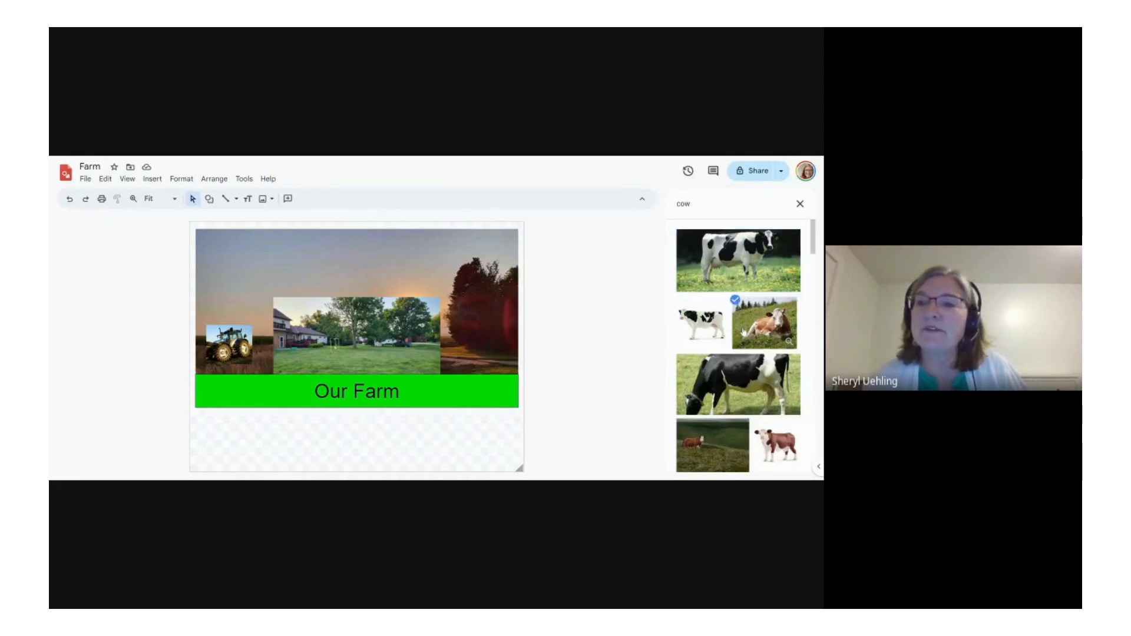
{"action": "left_click", "coordinate": [799, 465]}
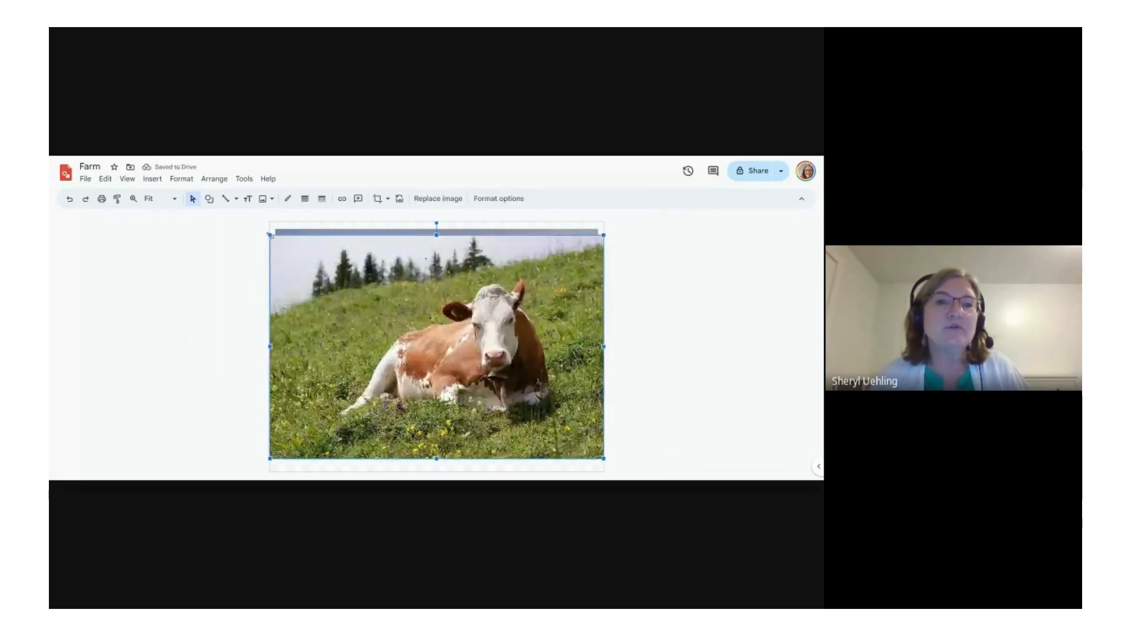
Step: Shrink the cow photo to roughly the tractor picture's size and place it in the sunset picture's lower right corner, above the banner
{"action": "left_click_drag", "start_coordinate": [270, 235], "coordinate": [467, 367]}
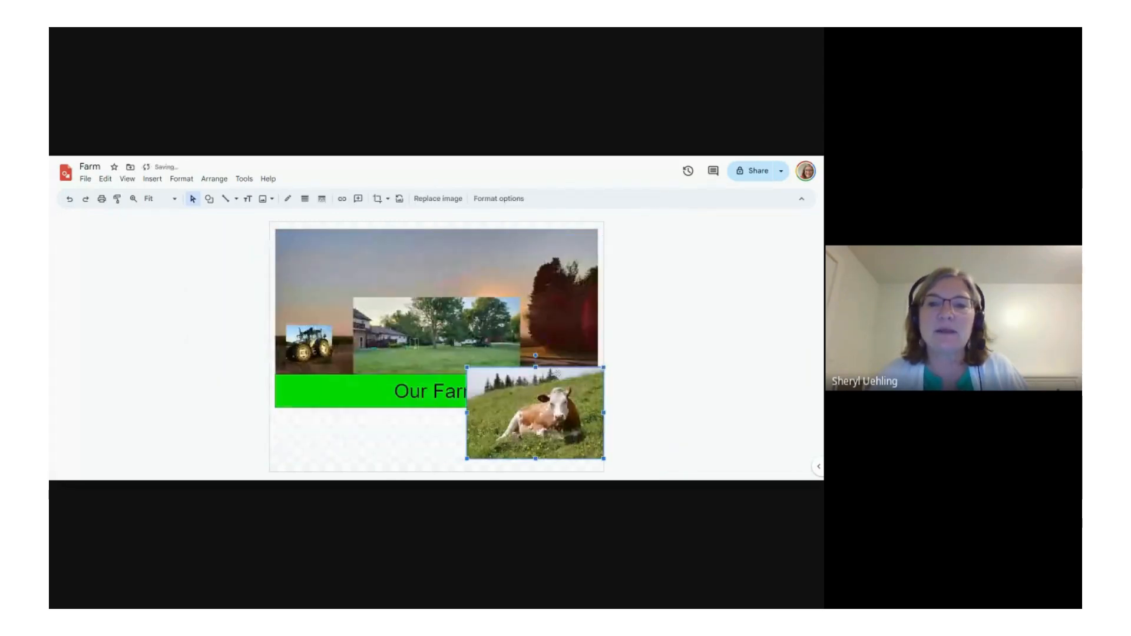
{"action": "left_click_drag", "start_coordinate": [564, 406], "coordinate": [559, 333]}
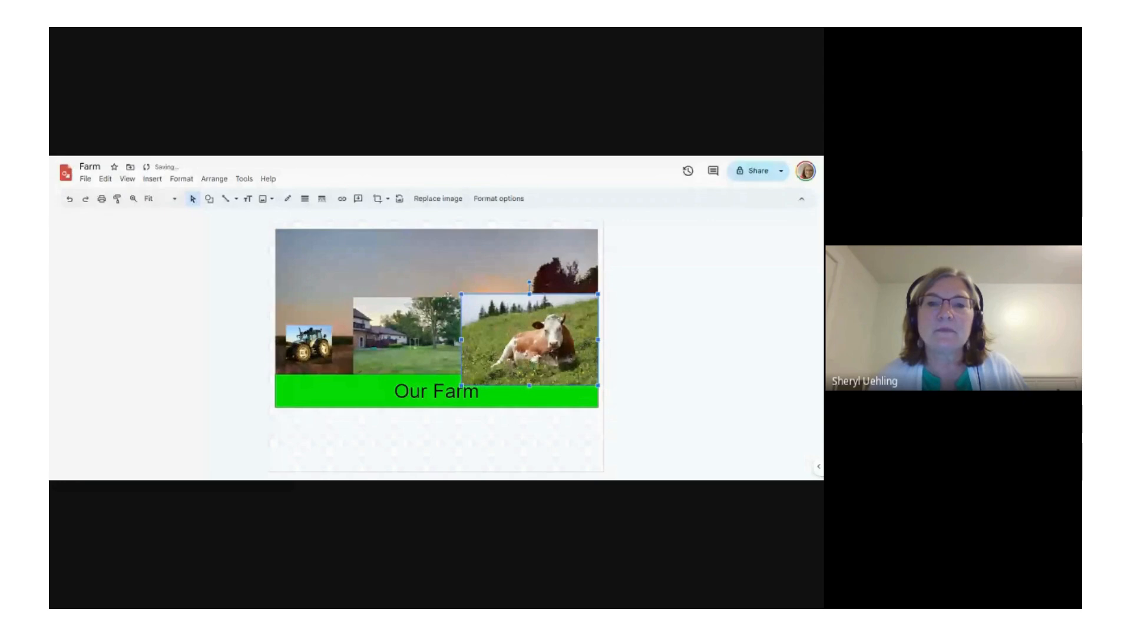
{"action": "left_click_drag", "start_coordinate": [448, 294], "coordinate": [569, 357]}
{"action": "left_click", "coordinate": [671, 395]}
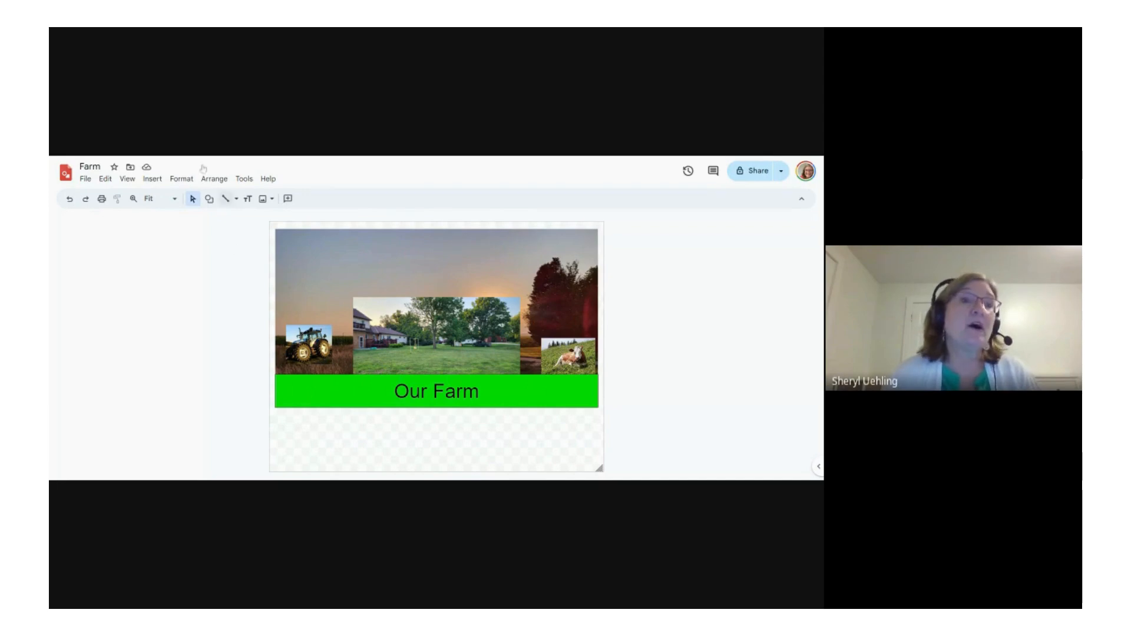
Step: Capture a photo with the computer's camera and insert it into the farm collage
{"action": "left_click", "coordinate": [150, 179]}
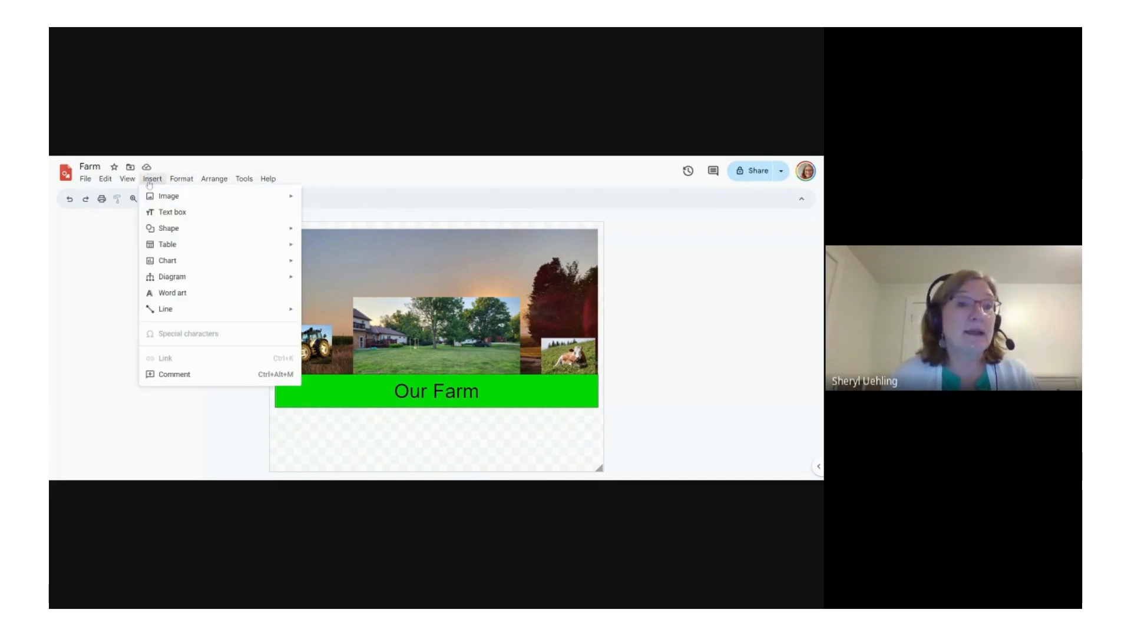
{"action": "mouse_move", "coordinate": [165, 200]}
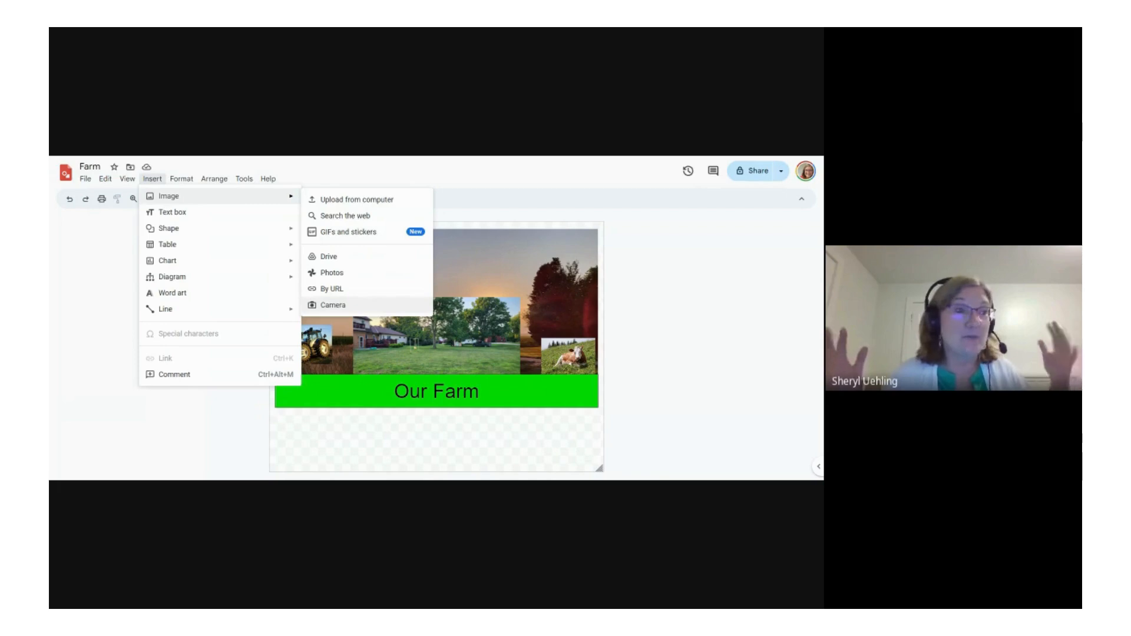
{"action": "left_click", "coordinate": [333, 306]}
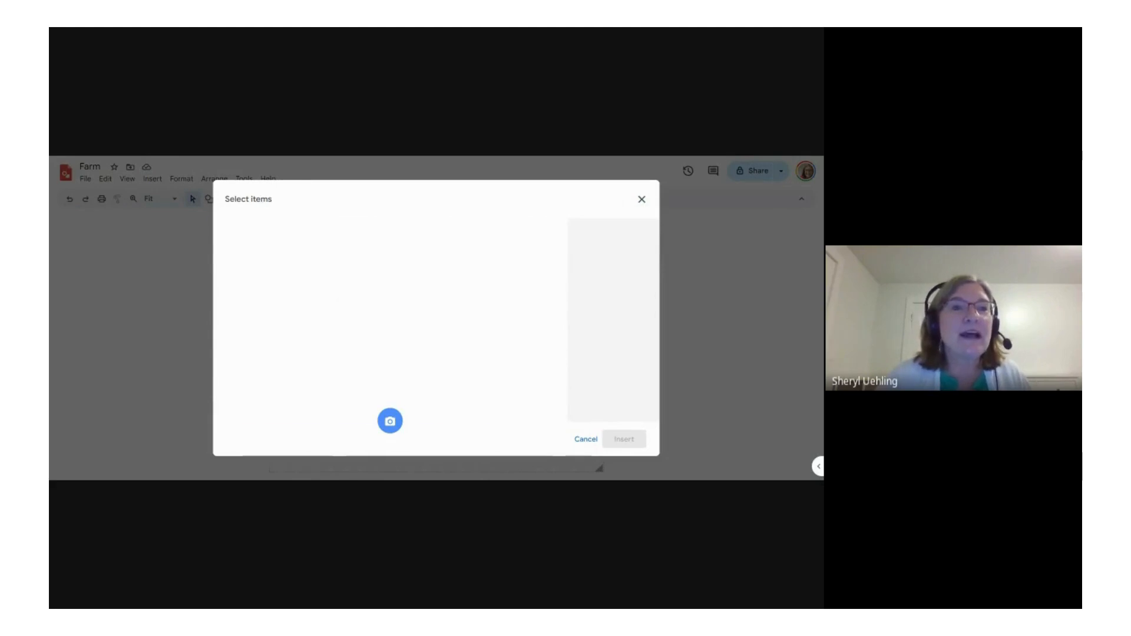
{"action": "left_click", "coordinate": [390, 421]}
{"action": "left_click", "coordinate": [639, 444]}
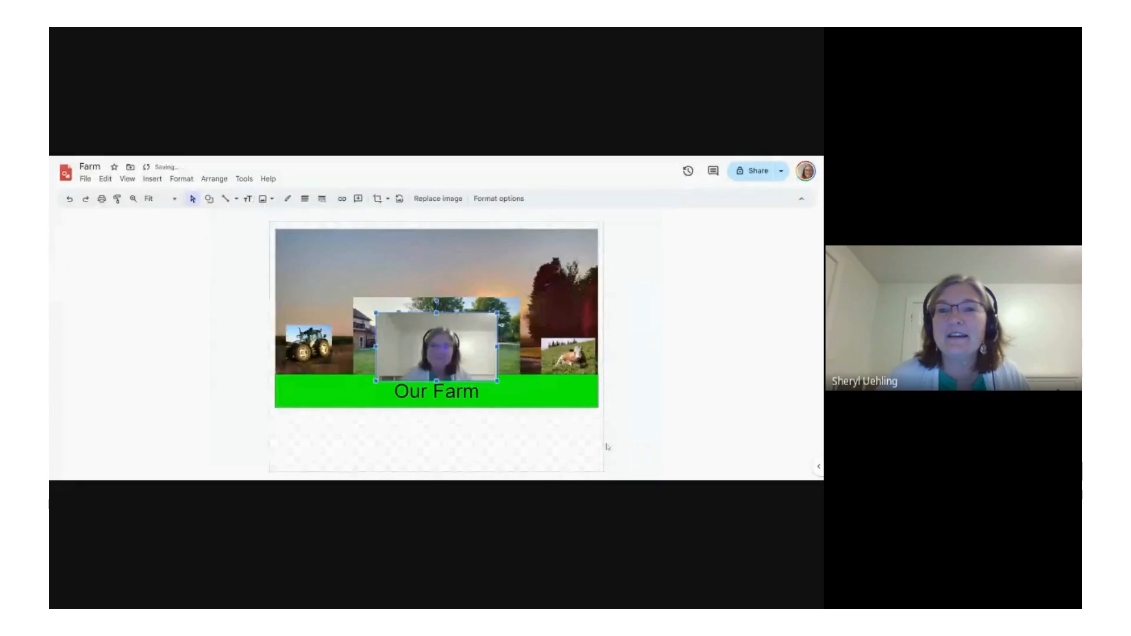
Step: Shrink the camera photo, place it in the sky just above the yard photo, and undo the last small shift
{"action": "left_click_drag", "start_coordinate": [380, 323], "coordinate": [432, 282]}
{"action": "left_click", "coordinate": [443, 454]}
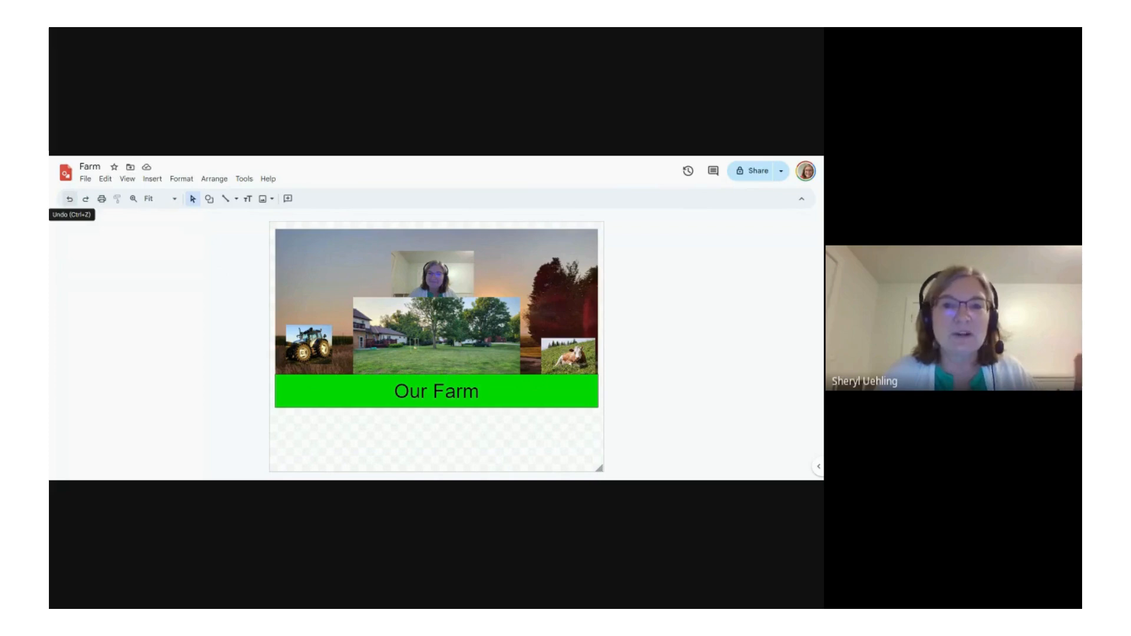
{"action": "left_click", "coordinate": [71, 200]}
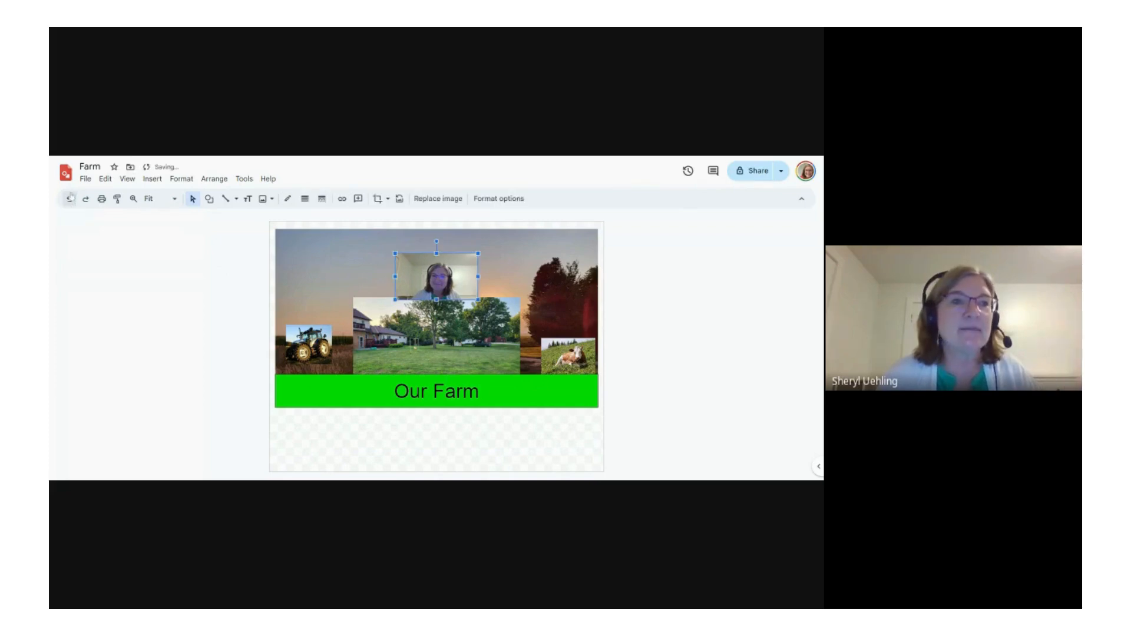
Step: Open the recent drawing named Floor Plan
{"action": "left_click", "coordinate": [85, 179]}
{"action": "left_click", "coordinate": [101, 212]}
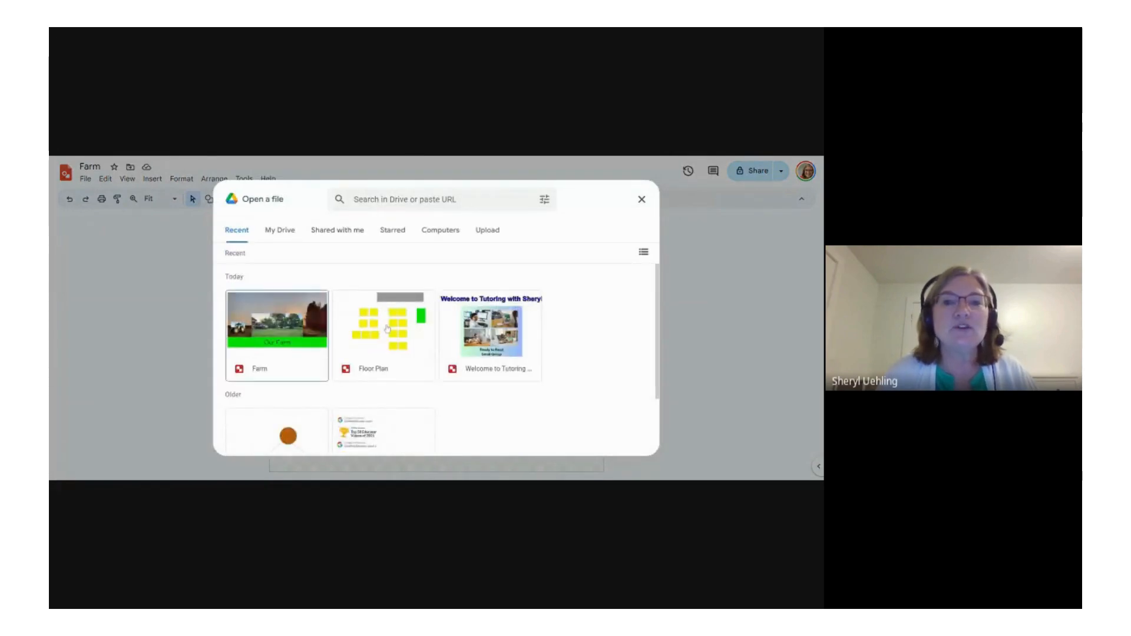
{"action": "double_click", "coordinate": [387, 328]}
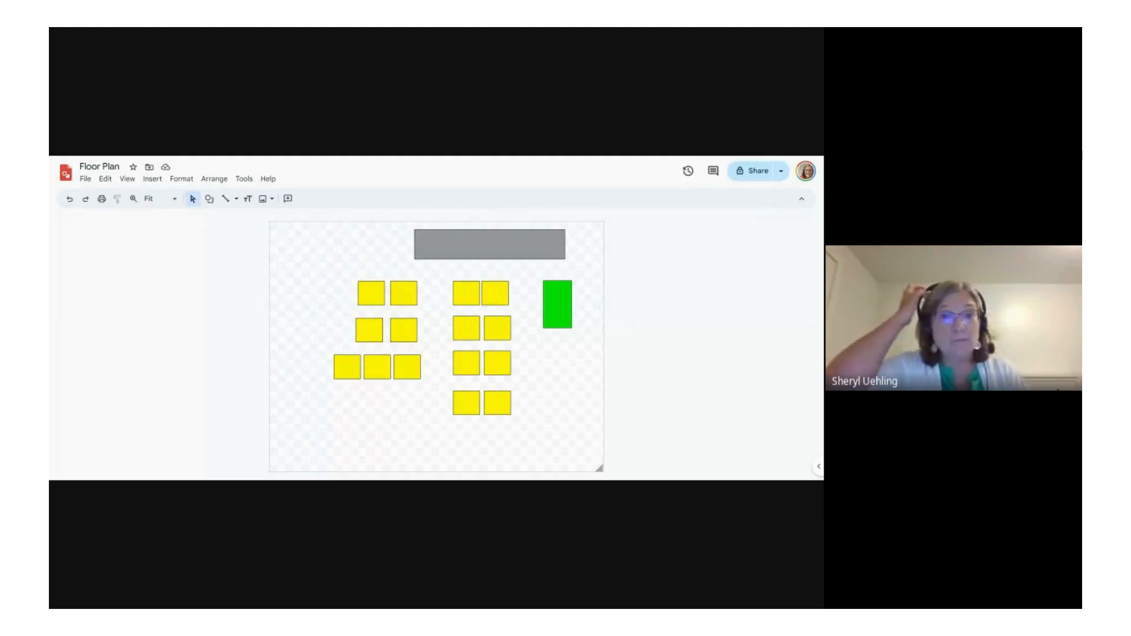
{"action": "left_click", "coordinate": [476, 249]}
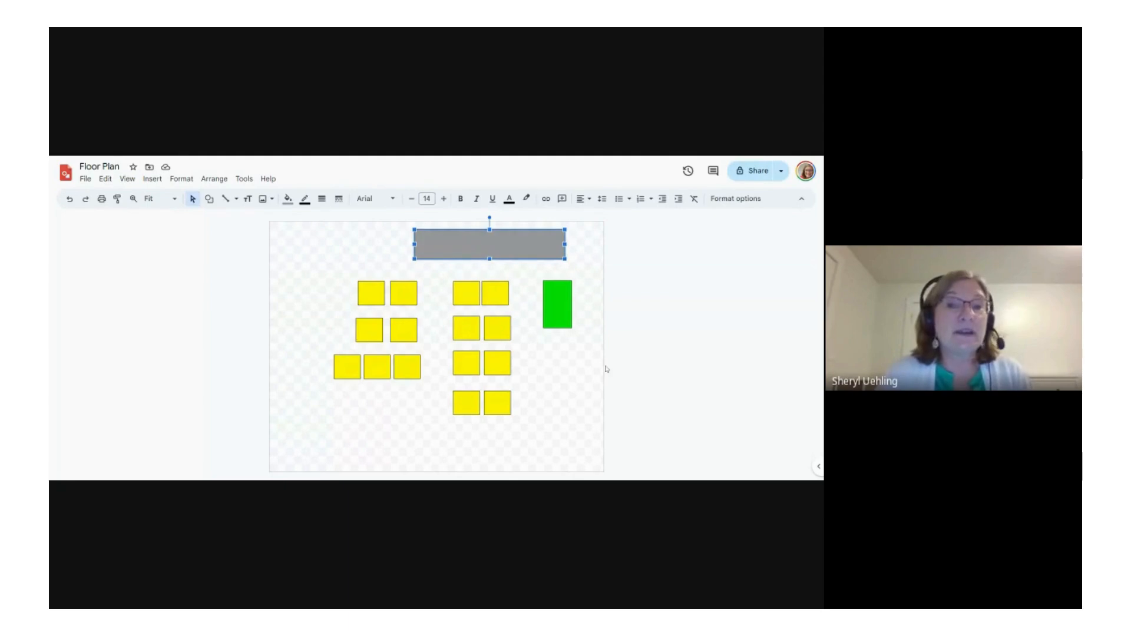
{"action": "left_click", "coordinate": [564, 314]}
{"action": "left_click", "coordinate": [497, 297]}
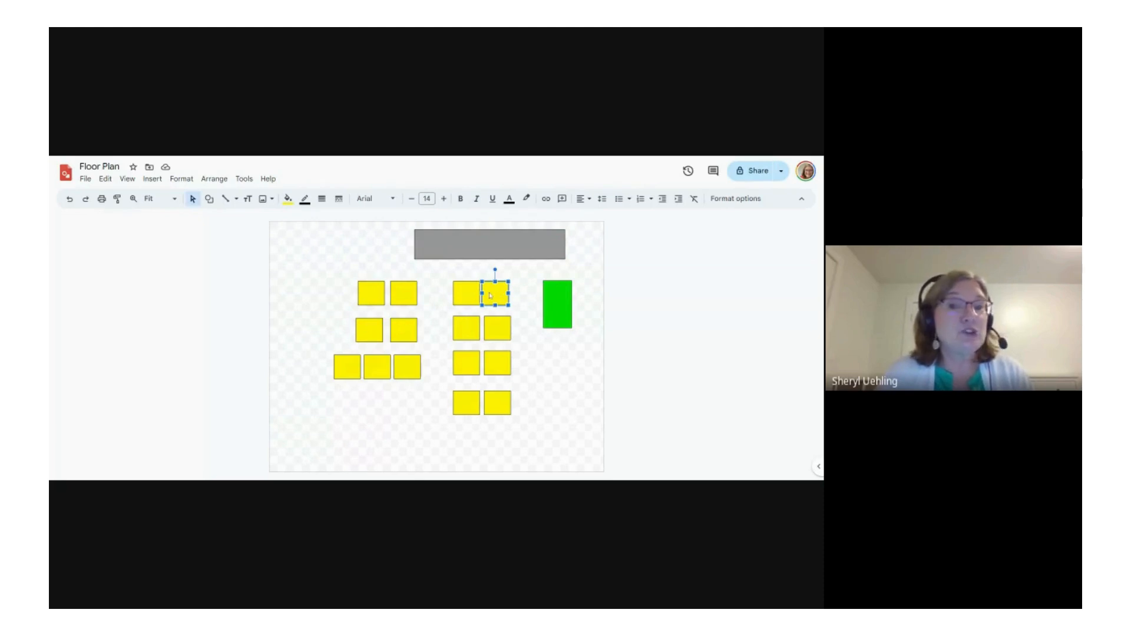
{"action": "left_click", "coordinate": [556, 400]}
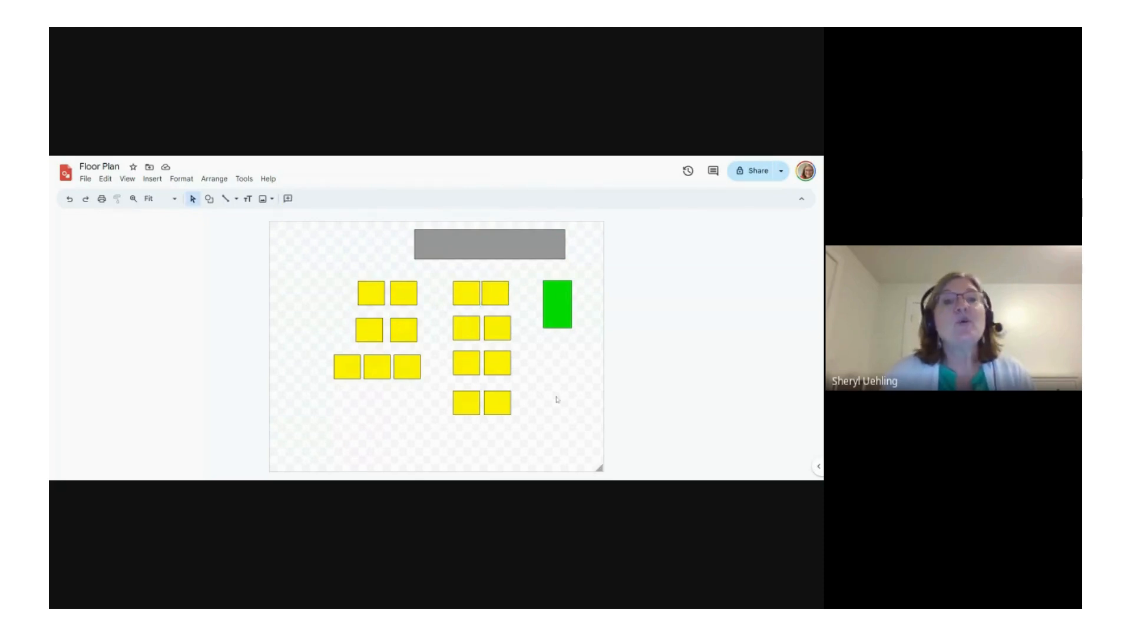
Step: Draw a small smiley face beside the gray rectangle, above the yellow squares, and fill it with light golden yellow
{"action": "left_click", "coordinate": [210, 200]}
{"action": "mouse_move", "coordinate": [223, 218]}
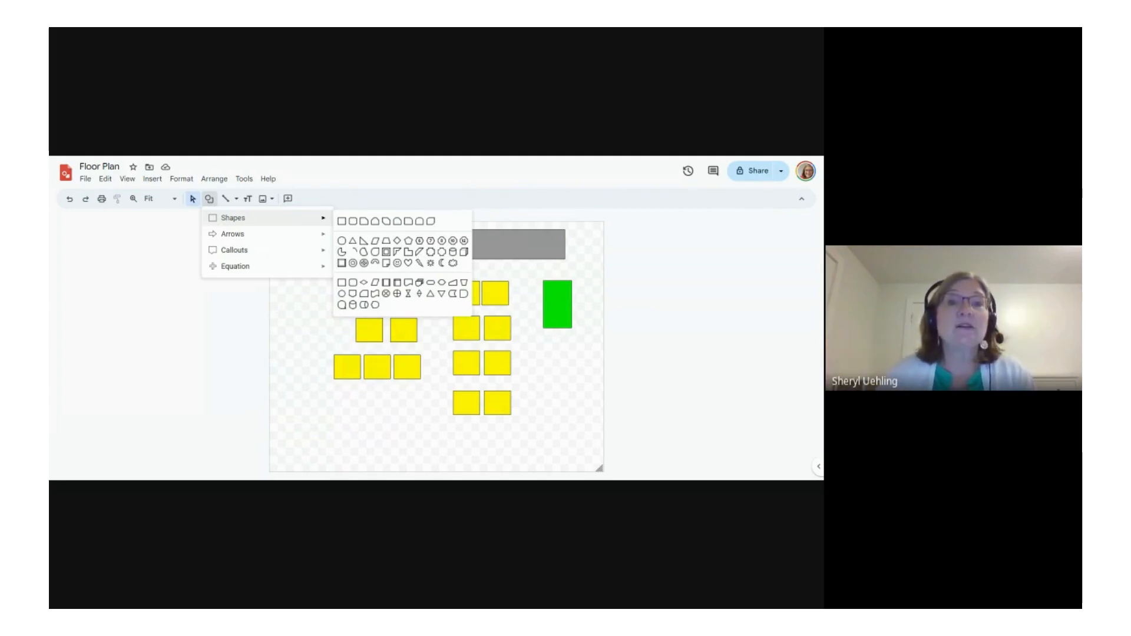
{"action": "left_click", "coordinate": [397, 263]}
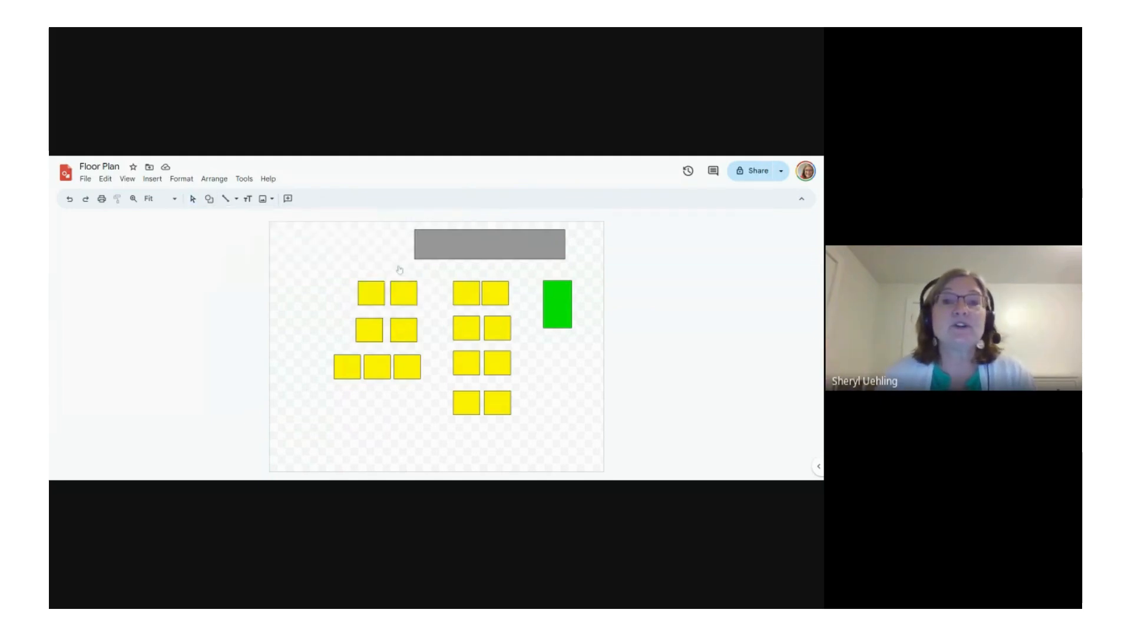
{"action": "left_click_drag", "start_coordinate": [368, 232], "coordinate": [384, 250]}
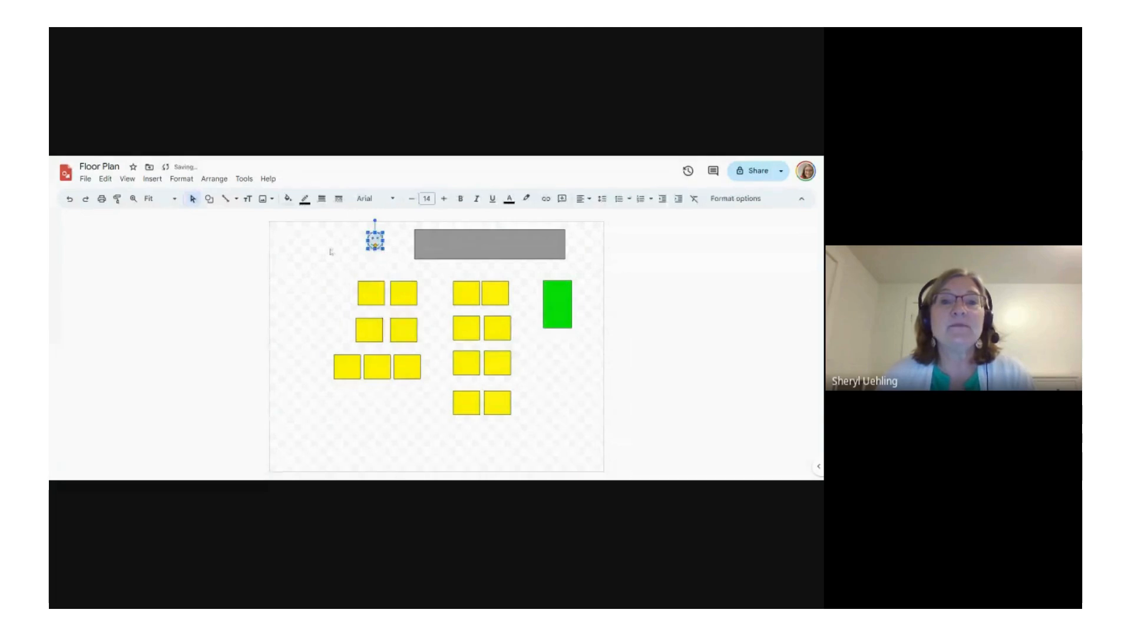
{"action": "left_click", "coordinate": [288, 199]}
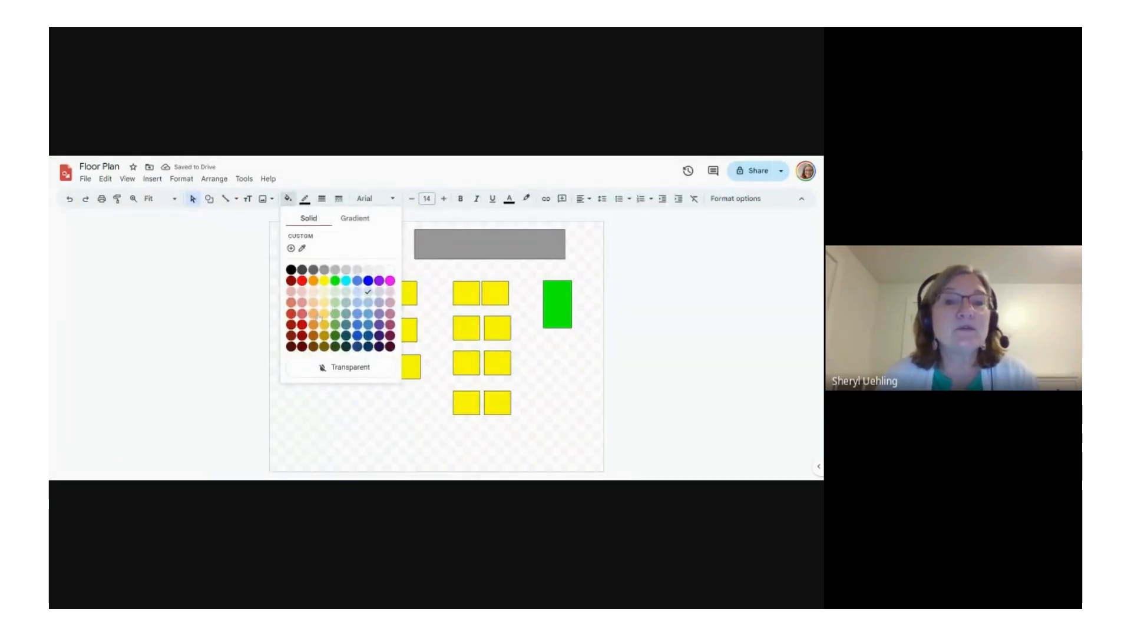
{"action": "left_click", "coordinate": [321, 316]}
{"action": "left_click", "coordinate": [333, 314]}
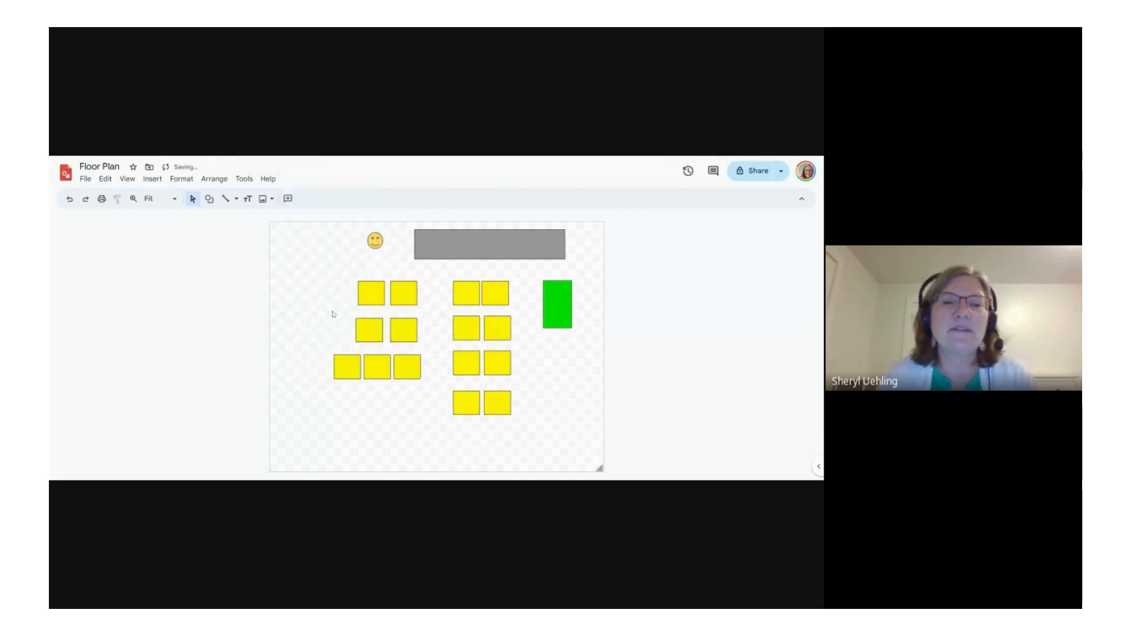
Step: Draw a block arc around the top of the smiley face as hair, adjust its shape, and fill it with dark orange-brown
{"action": "left_click", "coordinate": [210, 200]}
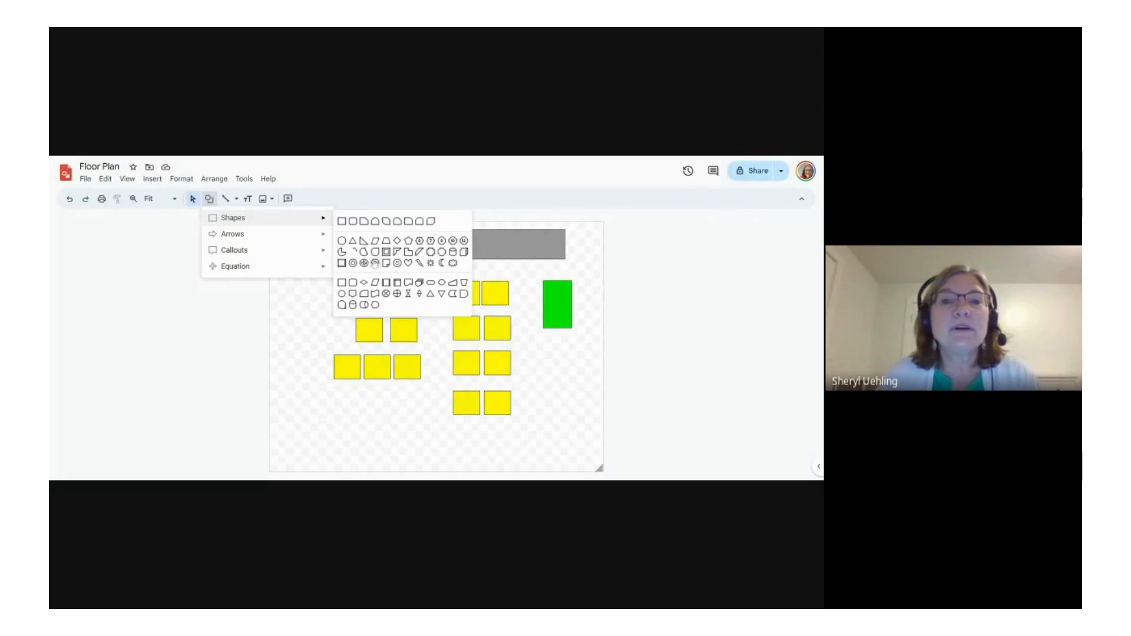
{"action": "left_click", "coordinate": [375, 264]}
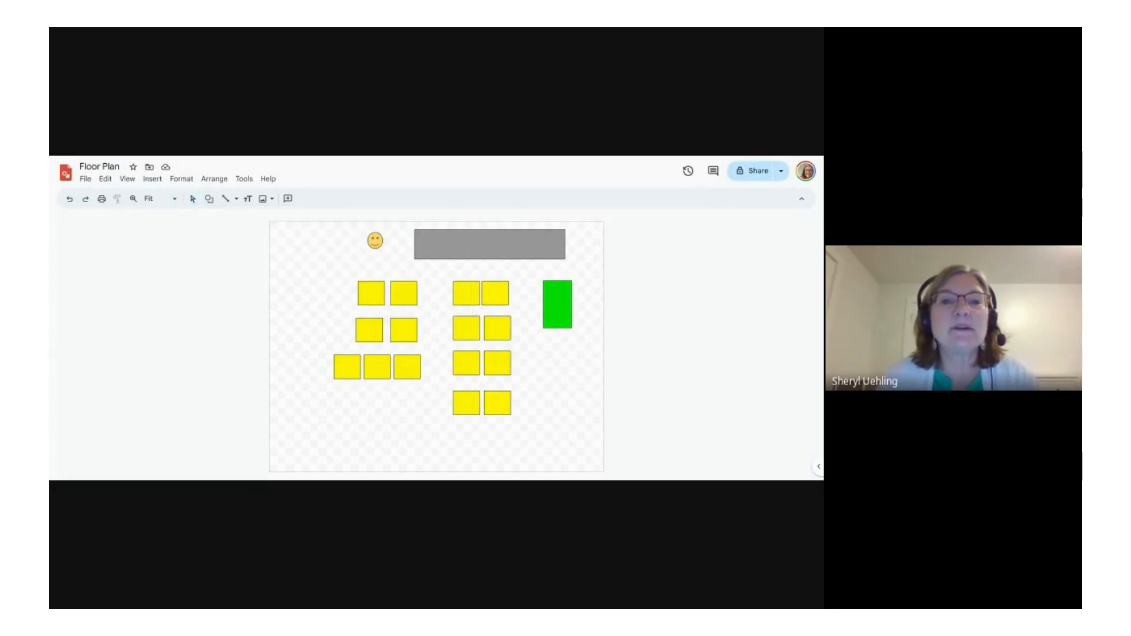
{"action": "mouse_move", "coordinate": [378, 235]}
{"action": "left_mouse_down"}
{"action": "mouse_move", "coordinate": [390, 259]}
{"action": "mouse_move", "coordinate": [382, 242]}
{"action": "left_mouse_up"}
{"action": "left_click", "coordinate": [399, 257]}
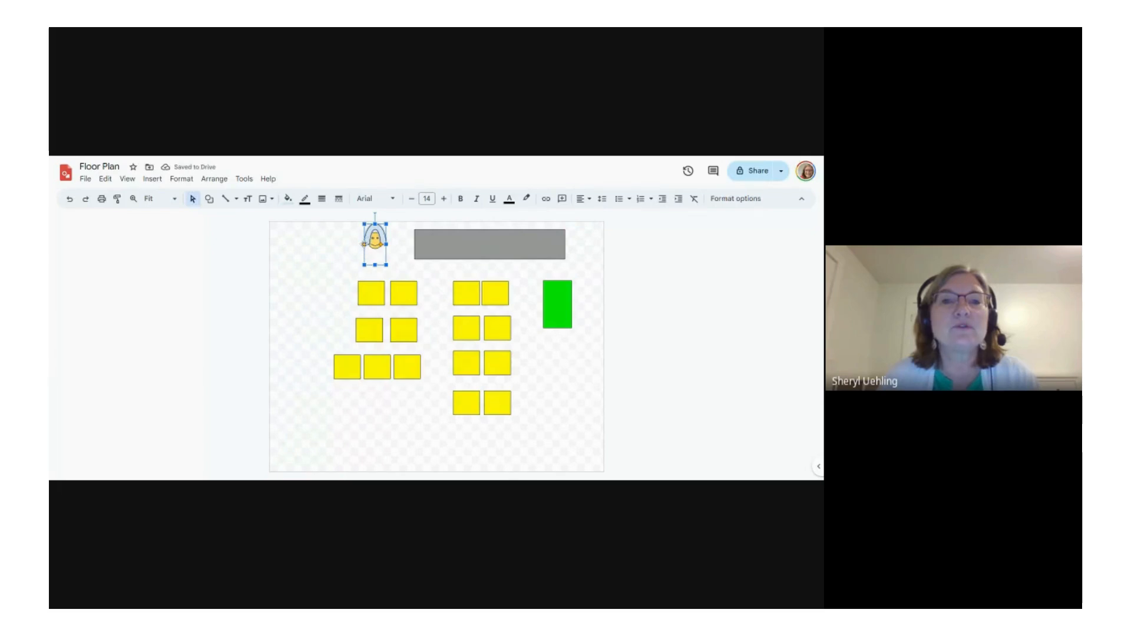
{"action": "left_click_drag", "start_coordinate": [364, 245], "coordinate": [385, 233]}
{"action": "left_click", "coordinate": [288, 199]}
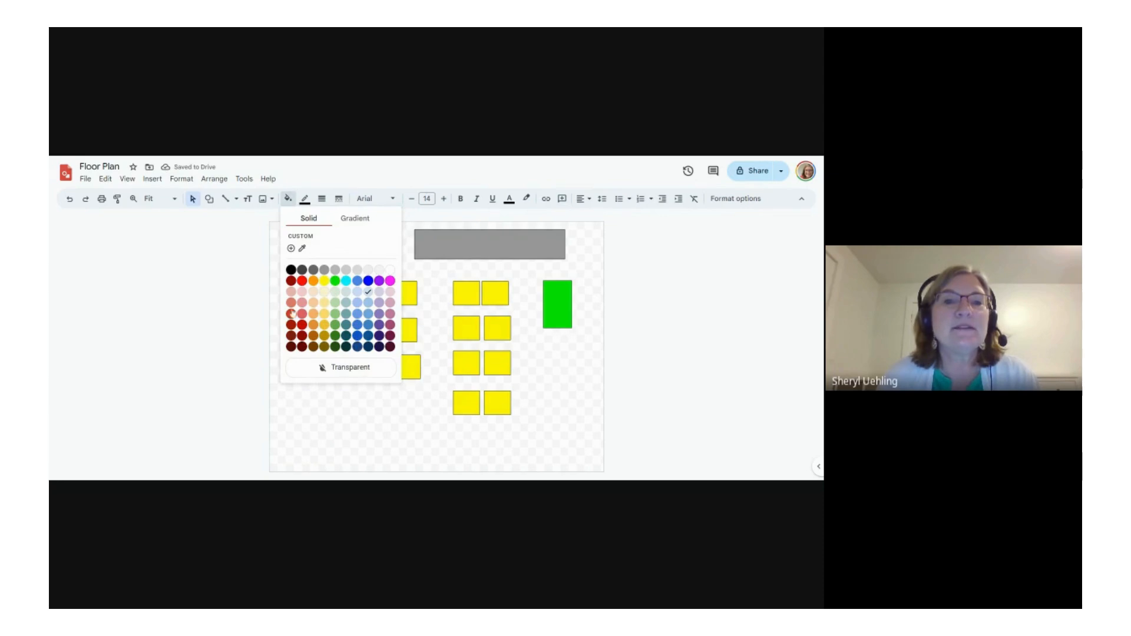
{"action": "left_click", "coordinate": [313, 335]}
{"action": "left_click", "coordinate": [323, 297]}
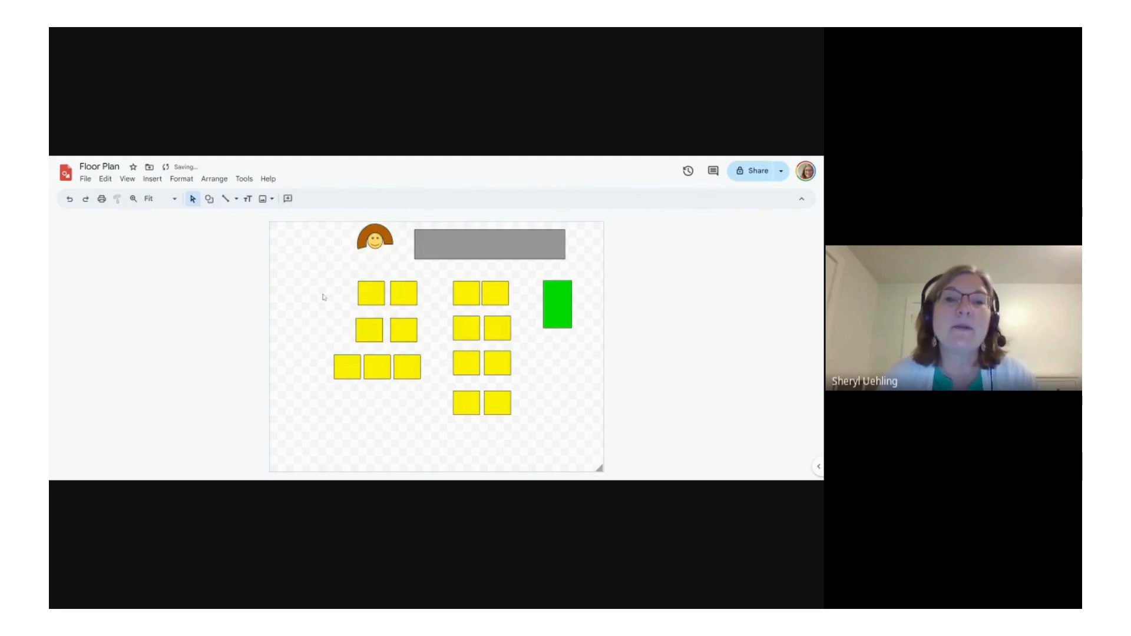
Step: Draw a narrow rounded rectangle under the smiley face as the figure's body and fill it with bright green
{"action": "left_click", "coordinate": [210, 199]}
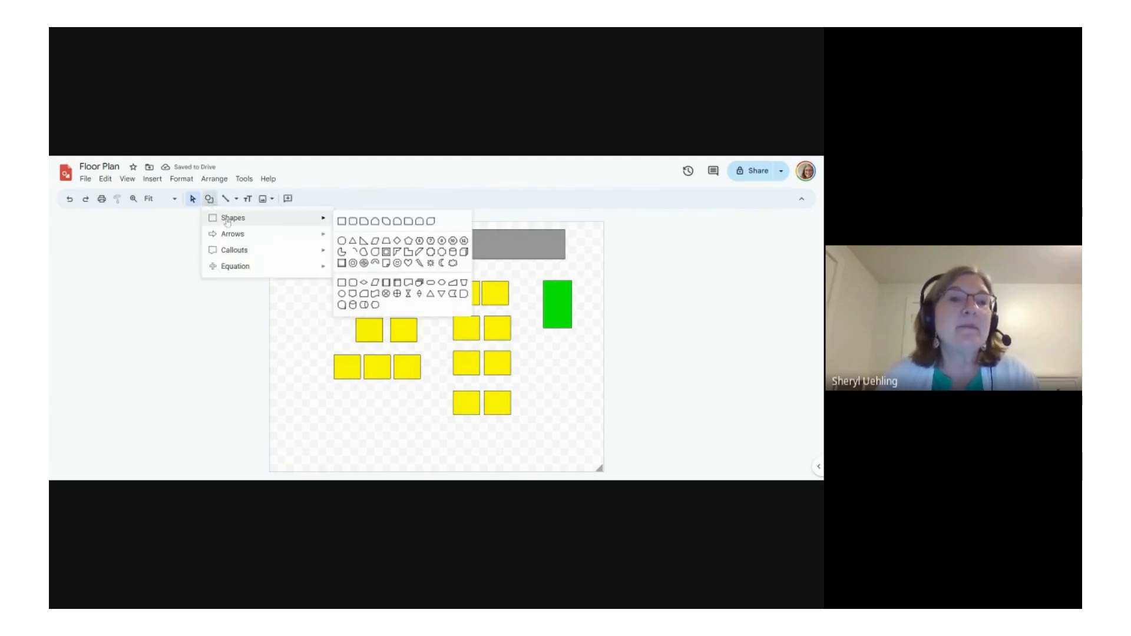
{"action": "left_click", "coordinate": [355, 225]}
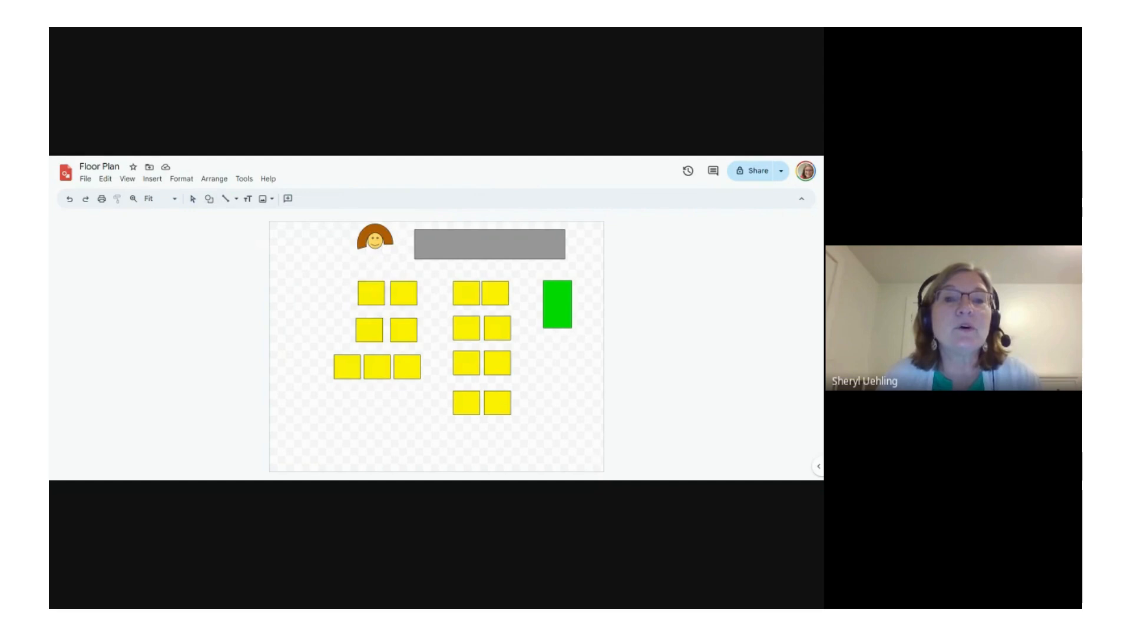
{"action": "left_click_drag", "start_coordinate": [375, 249], "coordinate": [382, 275]}
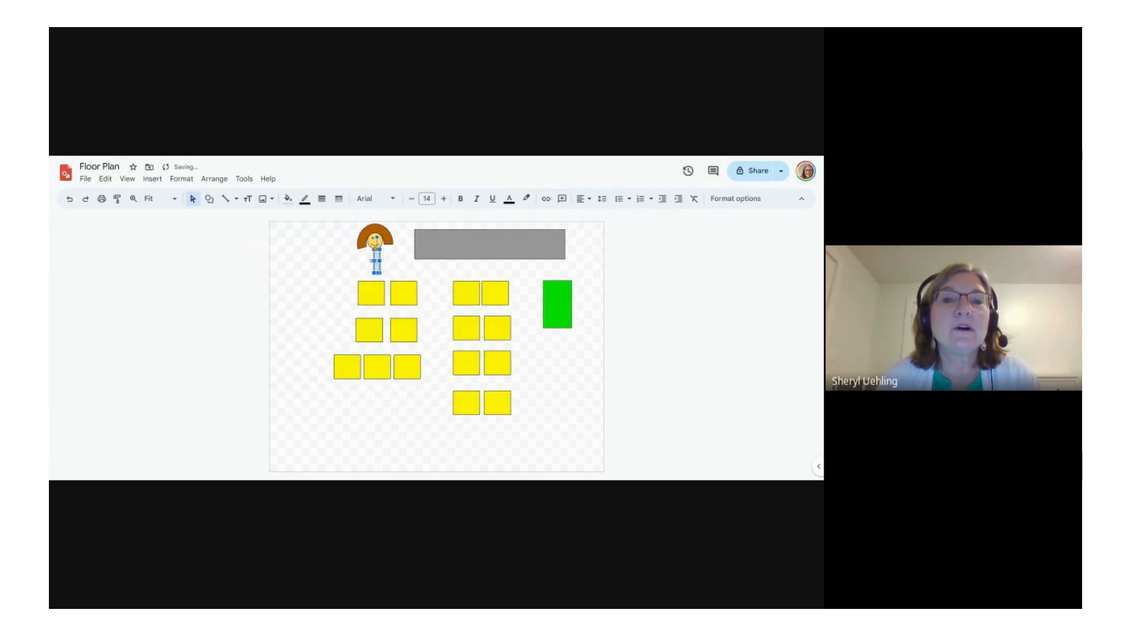
{"action": "left_click", "coordinate": [402, 266]}
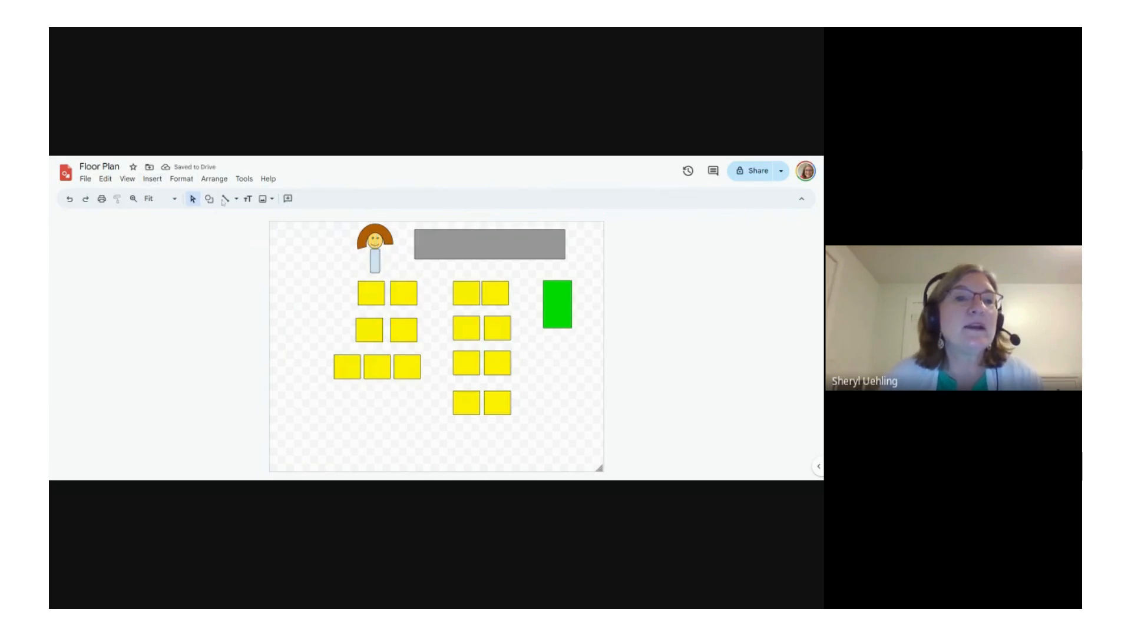
{"action": "left_click", "coordinate": [374, 264]}
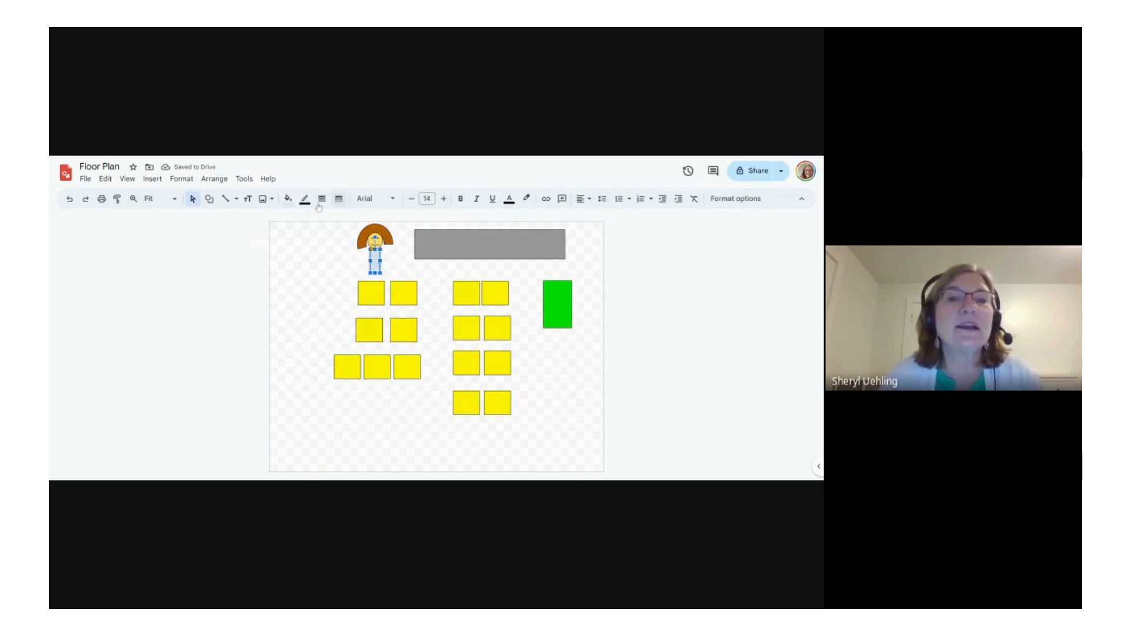
{"action": "left_click", "coordinate": [287, 199]}
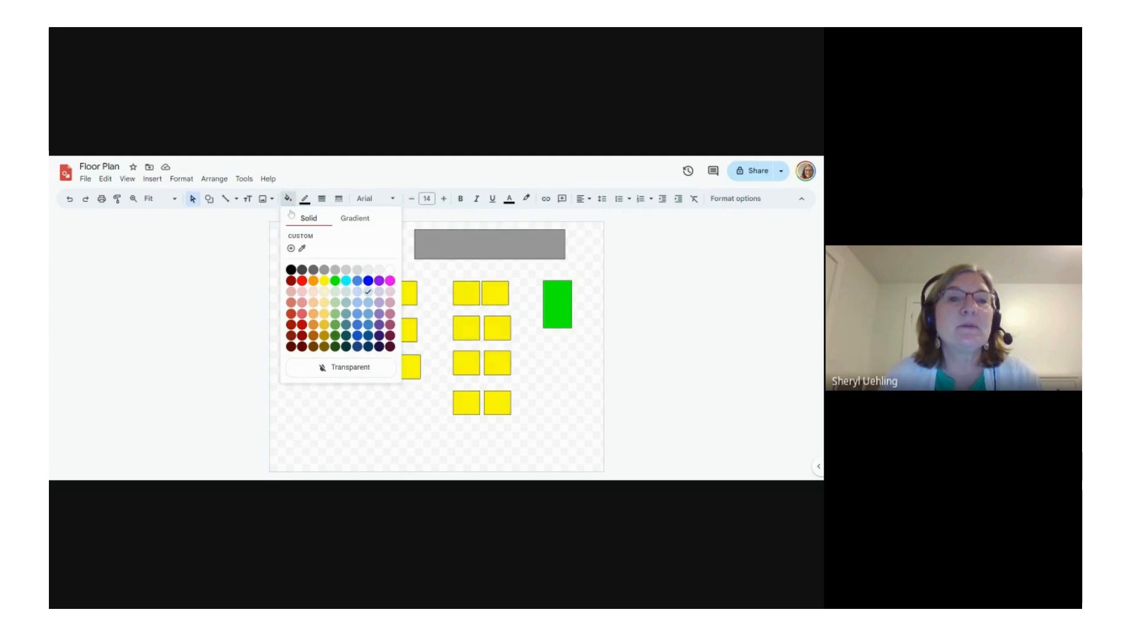
{"action": "left_click", "coordinate": [335, 281]}
{"action": "left_click", "coordinate": [316, 296]}
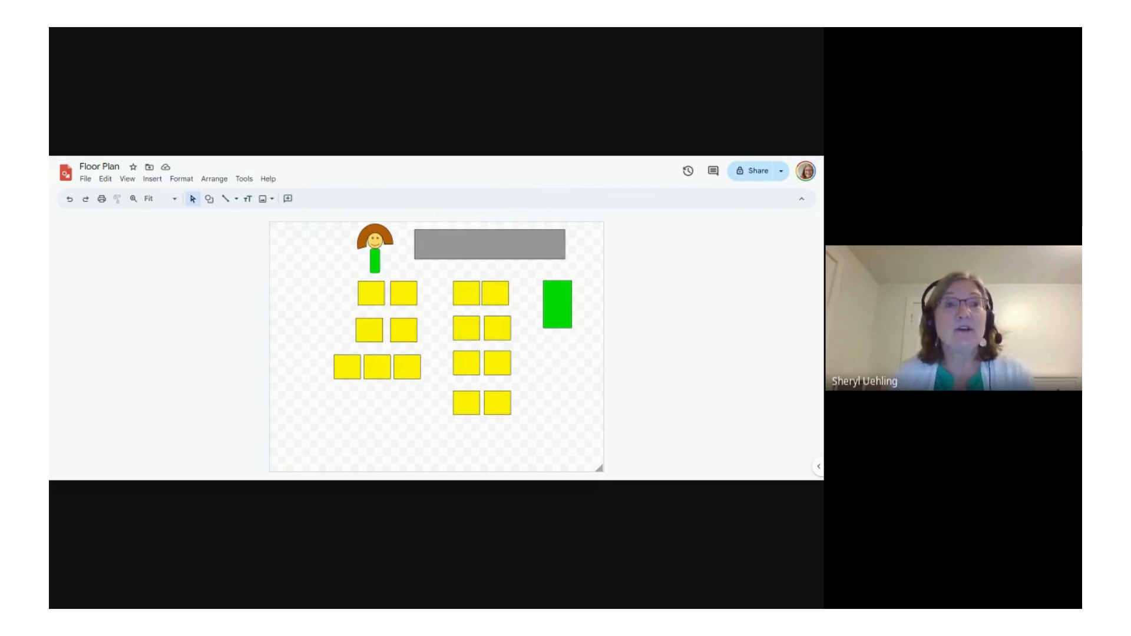
Step: Scribble one freehand line outward from each side of the green body as the figure's arms
{"action": "left_click", "coordinate": [237, 199]}
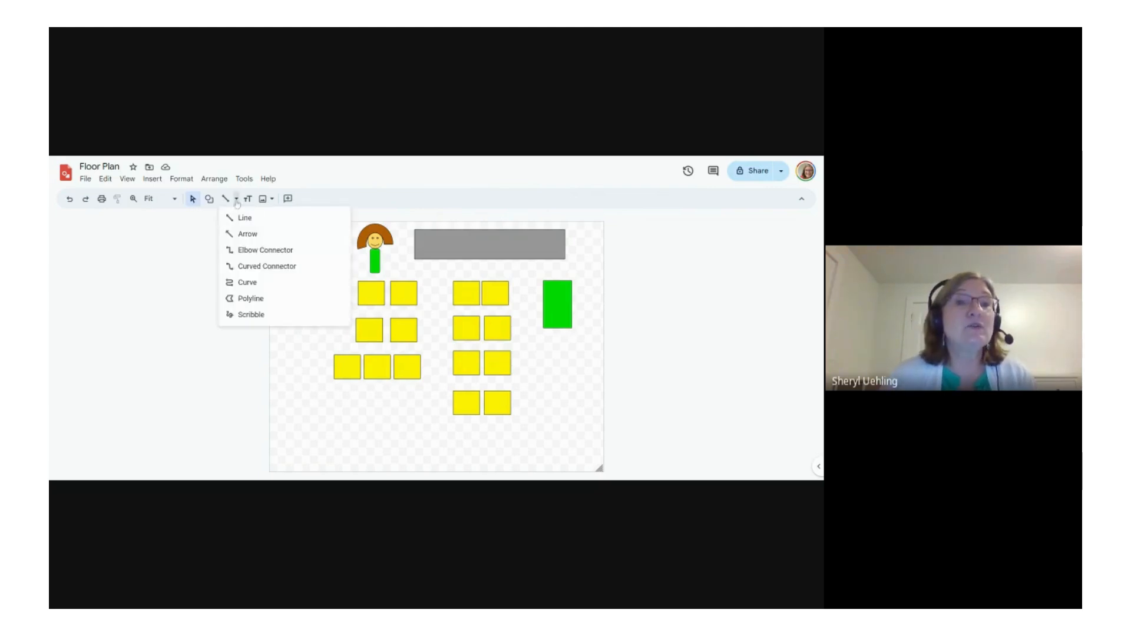
{"action": "left_click", "coordinate": [248, 315]}
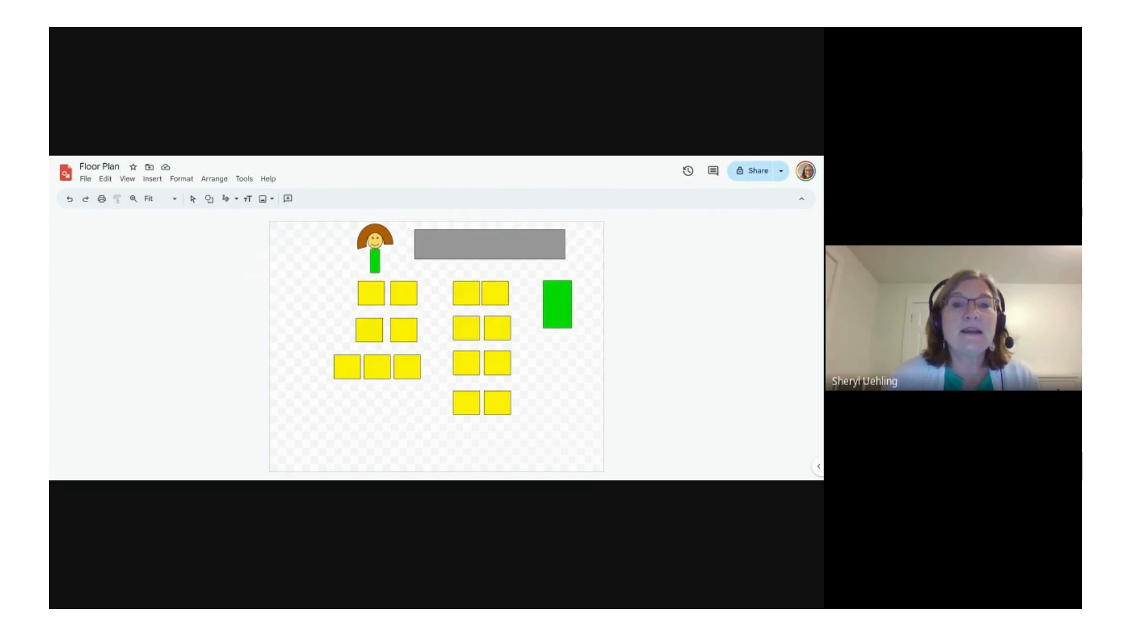
{"action": "left_click_drag", "start_coordinate": [380, 259], "coordinate": [397, 257]}
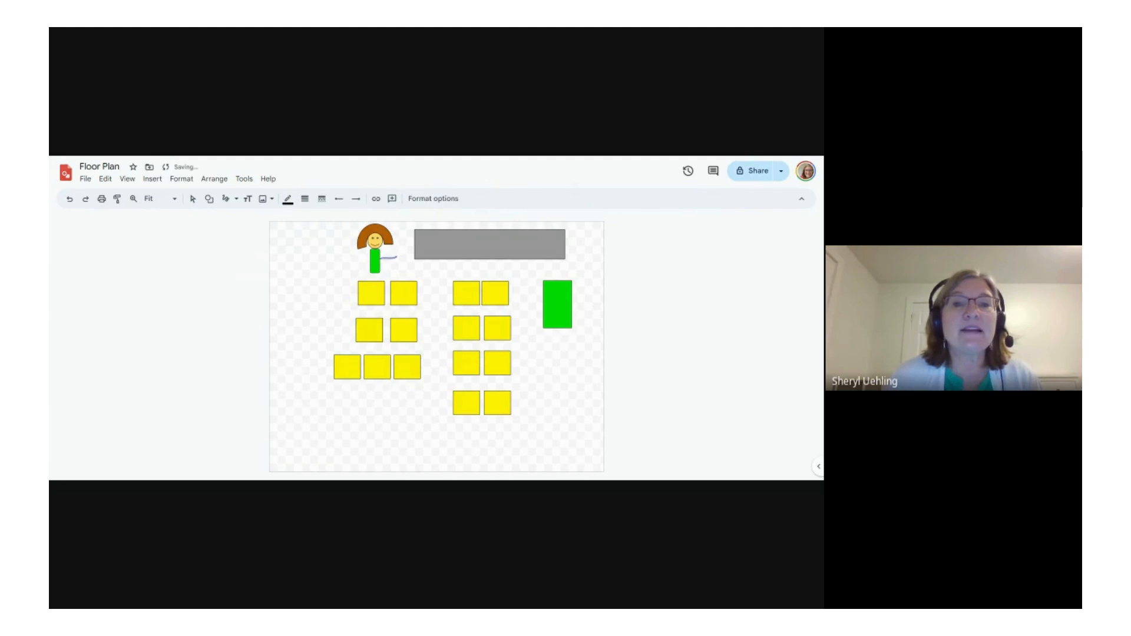
{"action": "left_click_drag", "start_coordinate": [370, 261], "coordinate": [354, 263]}
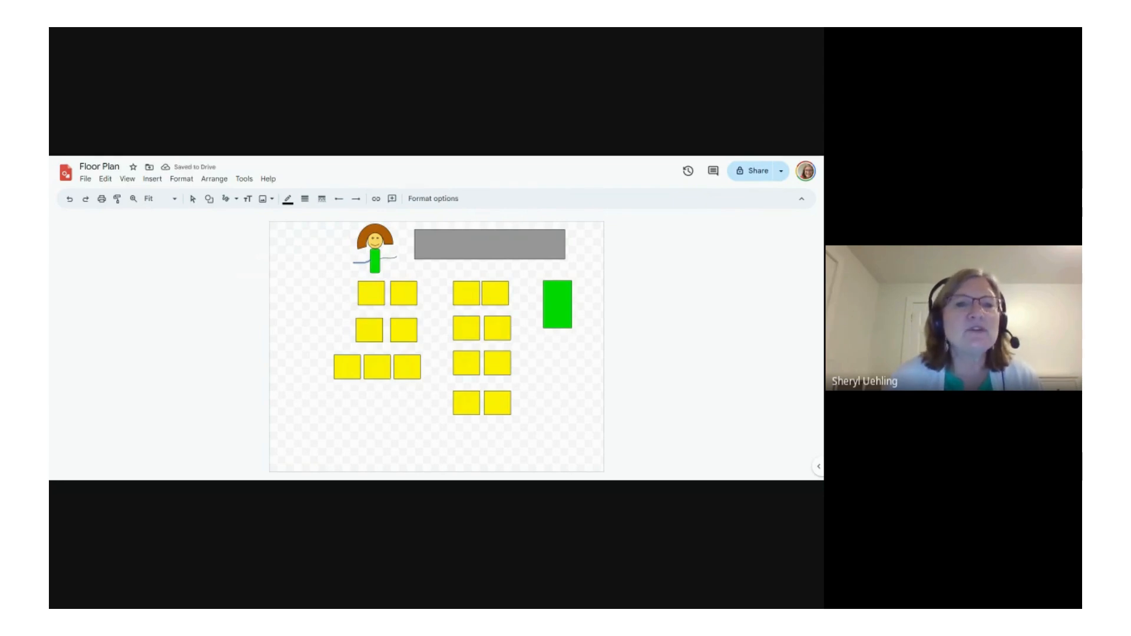
Step: Open the format options for the scribbled arm line
{"action": "left_click", "coordinate": [154, 179]}
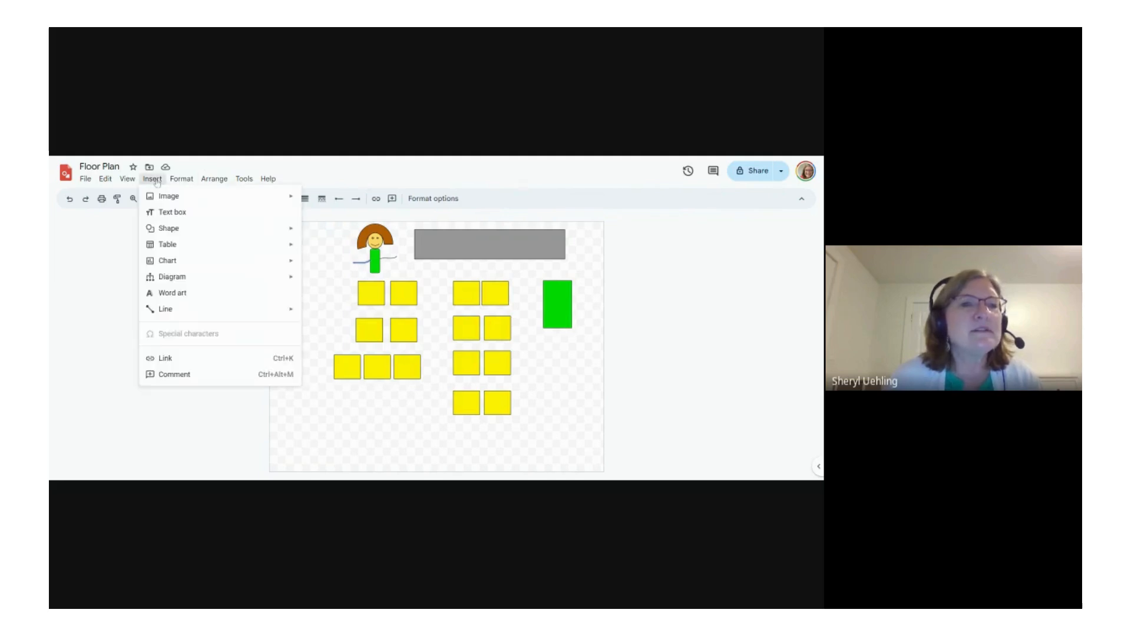
{"action": "mouse_move", "coordinate": [185, 180]}
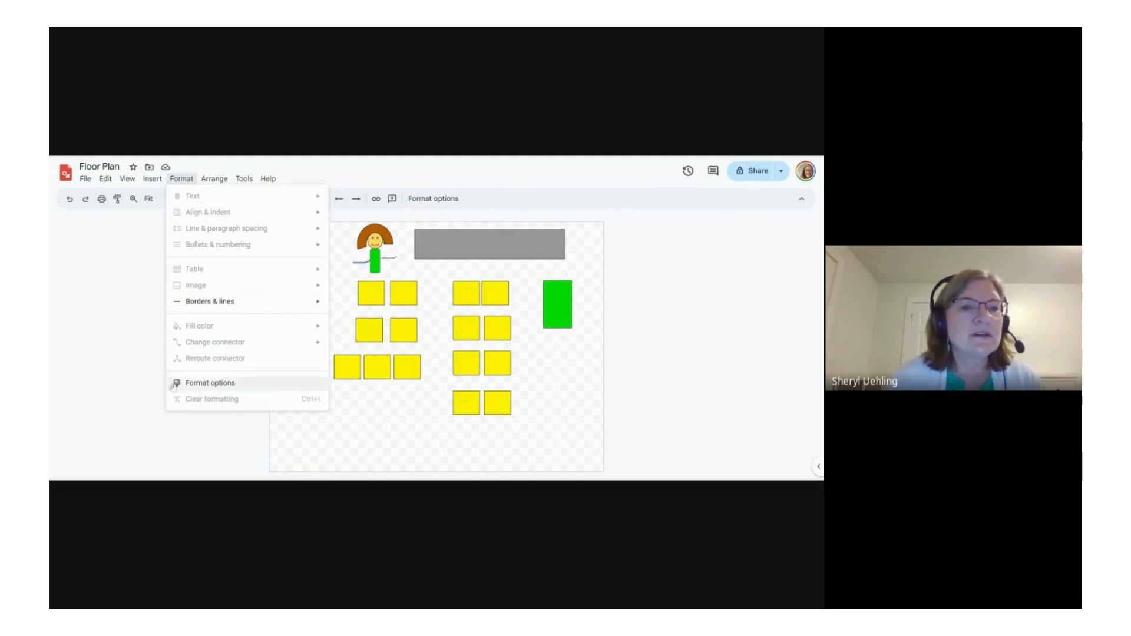
{"action": "left_click", "coordinate": [204, 383]}
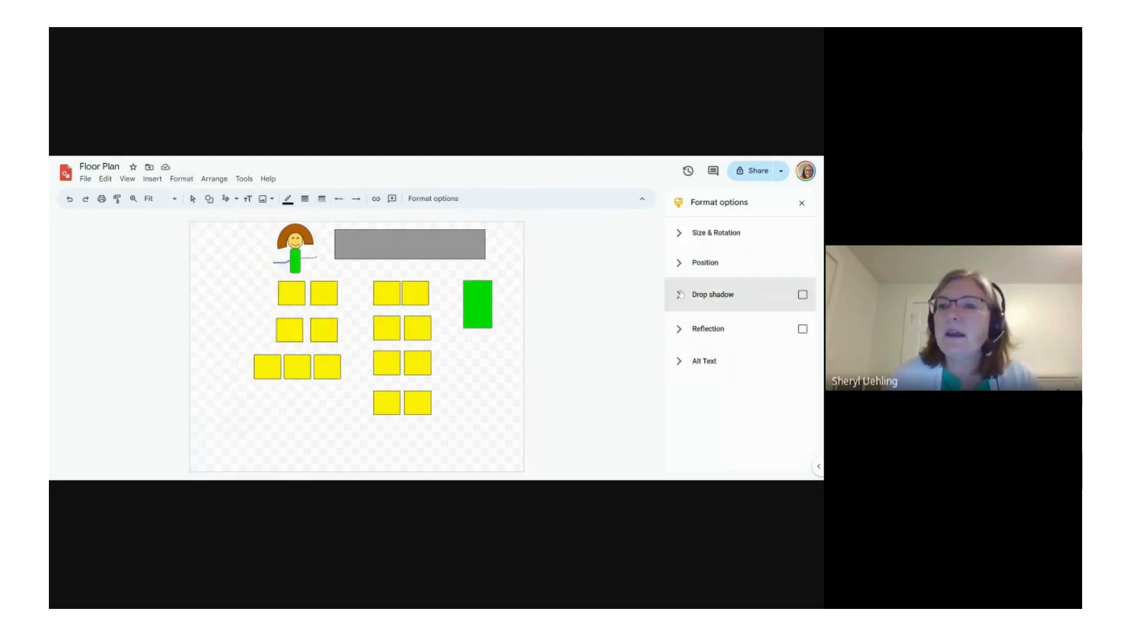
{"action": "left_click", "coordinate": [181, 179]}
{"action": "mouse_move", "coordinate": [234, 181]}
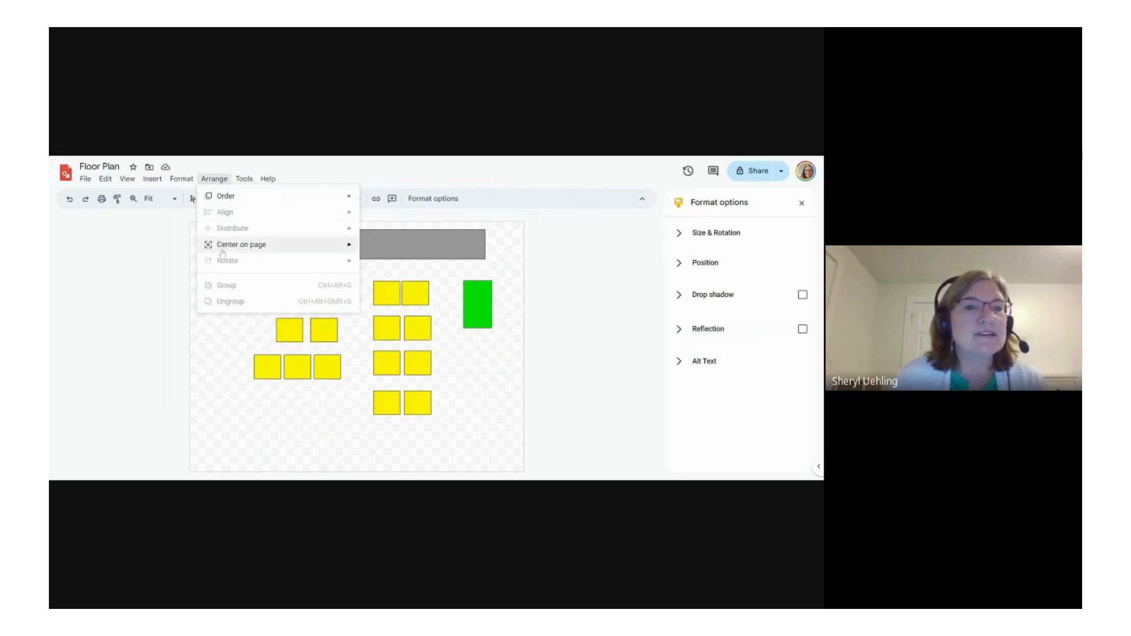
{"action": "mouse_move", "coordinate": [153, 179]}
{"action": "mouse_move", "coordinate": [106, 183]}
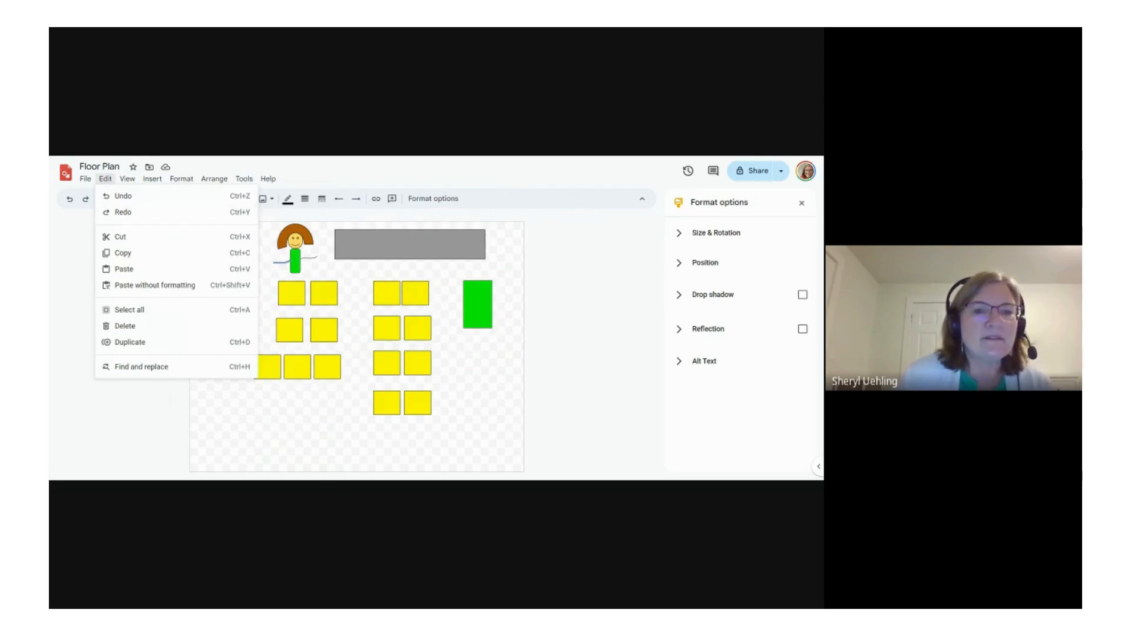
{"action": "key", "text": "Escape"}
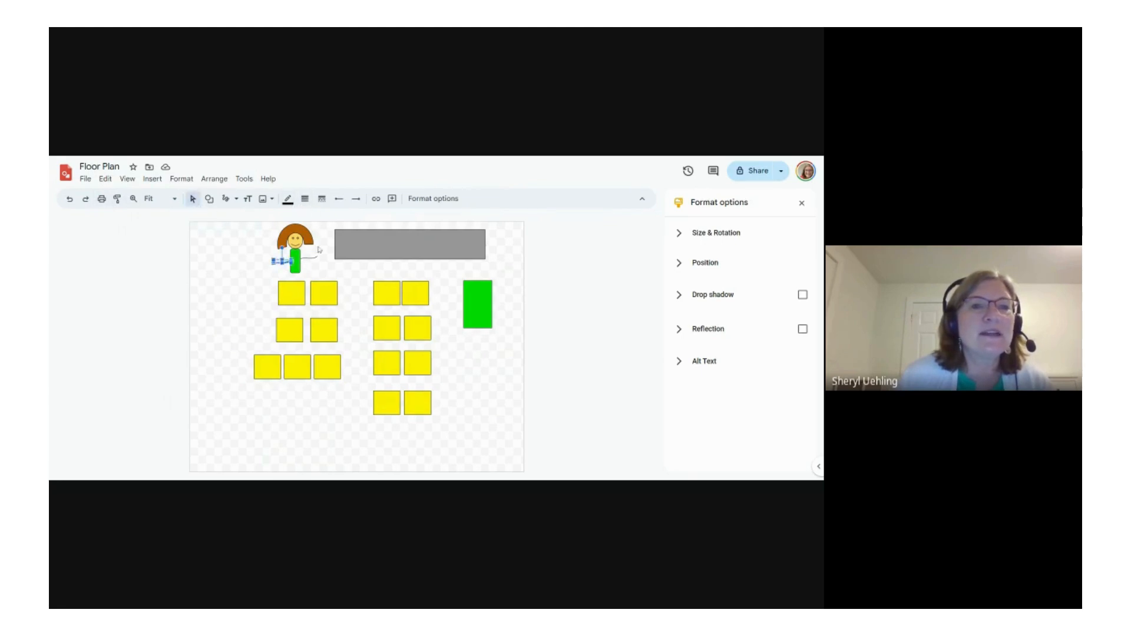
Step: Select the teacher figure's hair, face, body and arms together and group them into one object
{"action": "left_click", "coordinate": [246, 240]}
{"action": "left_click_drag", "start_coordinate": [272, 222], "coordinate": [324, 280]}
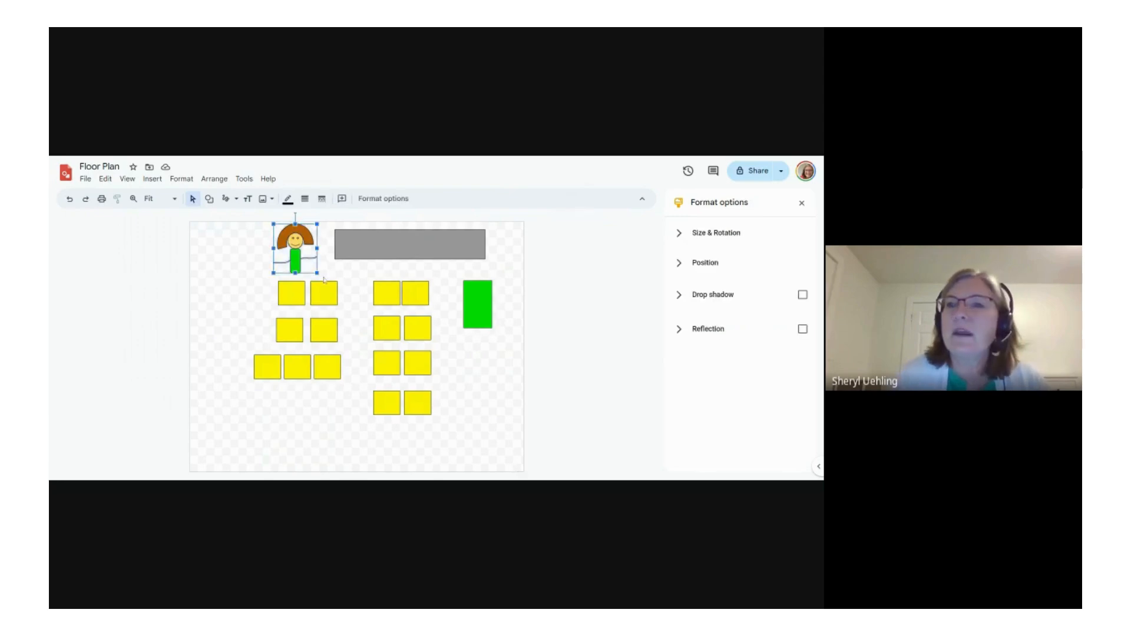
{"action": "right_click", "coordinate": [283, 249]}
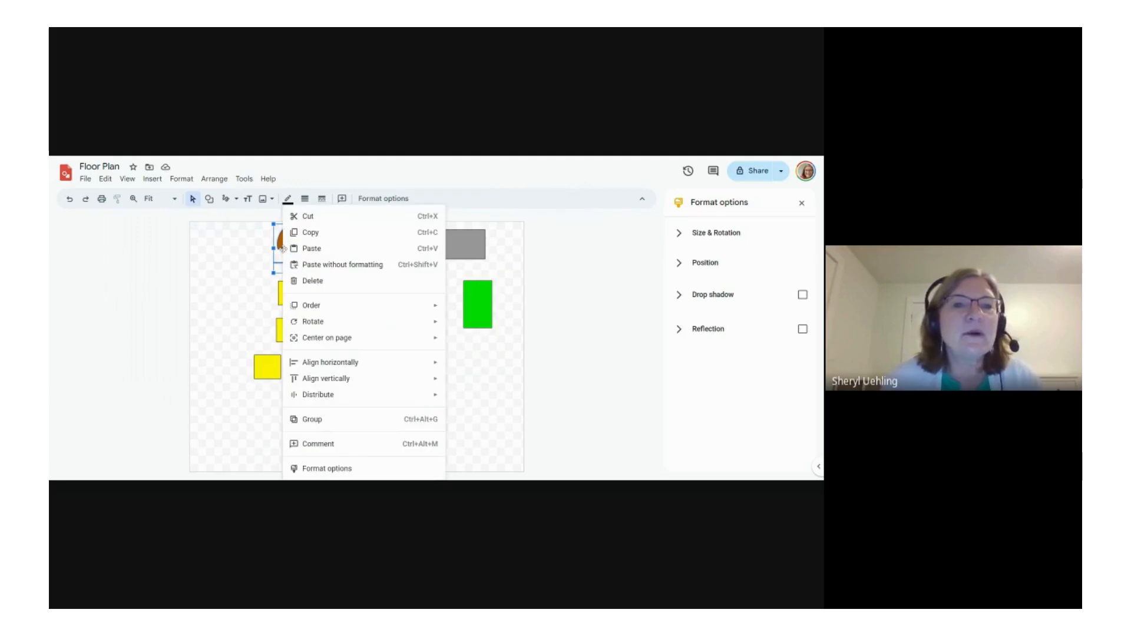
{"action": "left_click", "coordinate": [320, 423]}
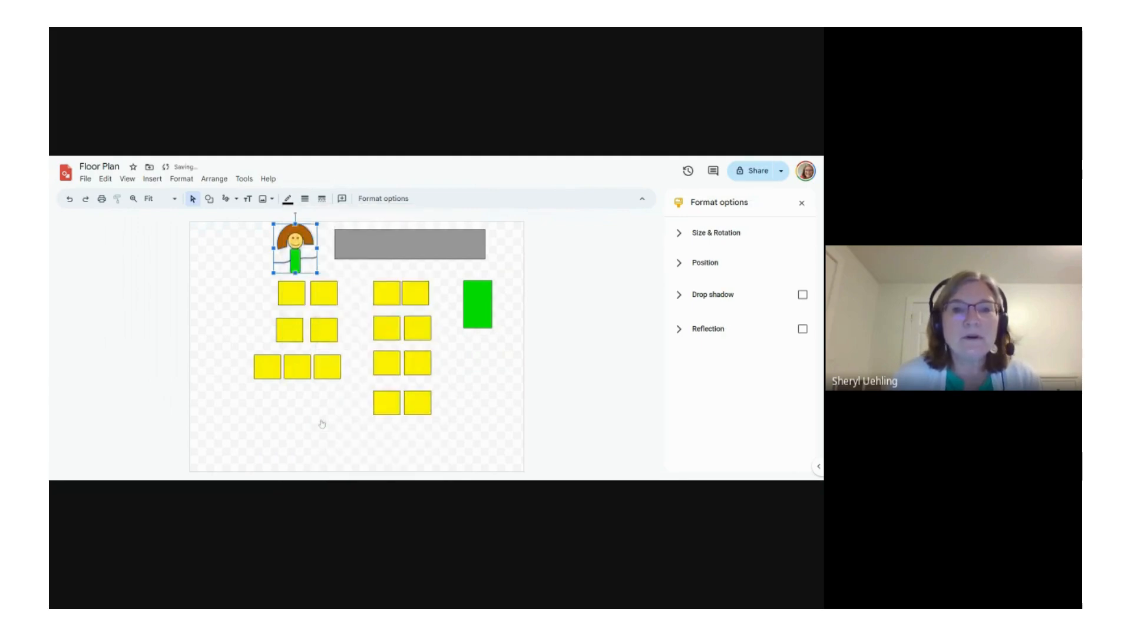
{"action": "left_click", "coordinate": [338, 415]}
Step: Try the grouped teacher figure beside the leftmost yellow desks, nudge the selected objects, and undo these changes
{"action": "left_click_drag", "start_coordinate": [294, 250], "coordinate": [237, 311]}
{"action": "left_click", "coordinate": [284, 440]}
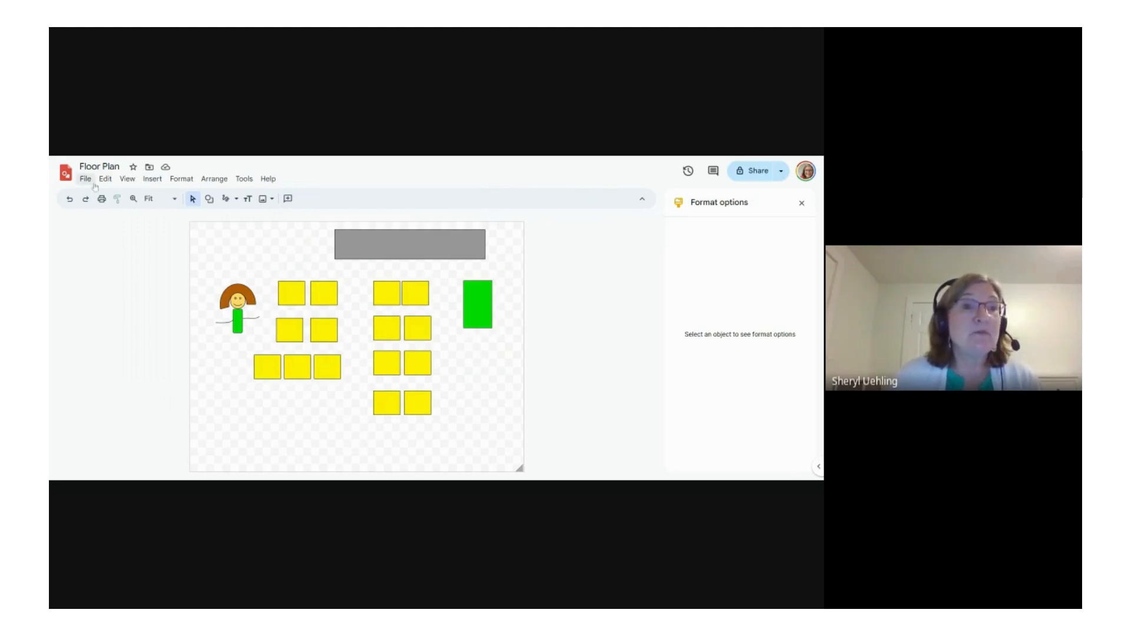
{"action": "left_click_drag", "start_coordinate": [259, 264], "coordinate": [502, 434]}
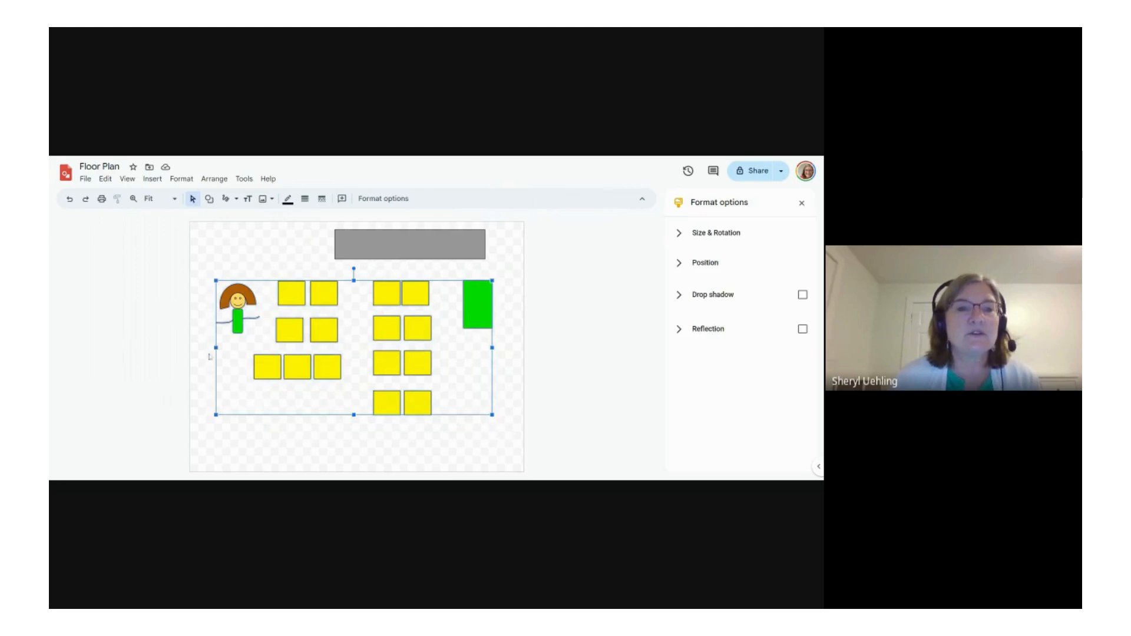
{"action": "mouse_move", "coordinate": [216, 348]}
{"action": "left_mouse_down"}
{"action": "mouse_move", "coordinate": [239, 347]}
{"action": "mouse_move", "coordinate": [218, 348]}
{"action": "left_mouse_up"}
{"action": "left_click", "coordinate": [68, 205]}
{"action": "left_click", "coordinate": [69, 202]}
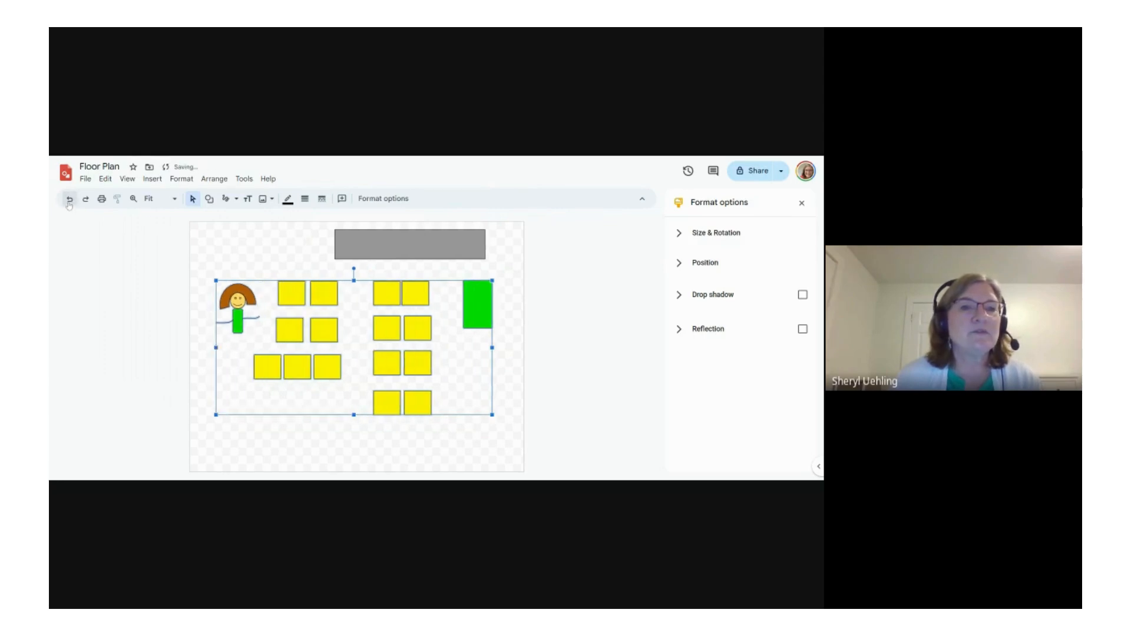
{"action": "left_click", "coordinate": [69, 202]}
{"action": "left_click", "coordinate": [231, 326]}
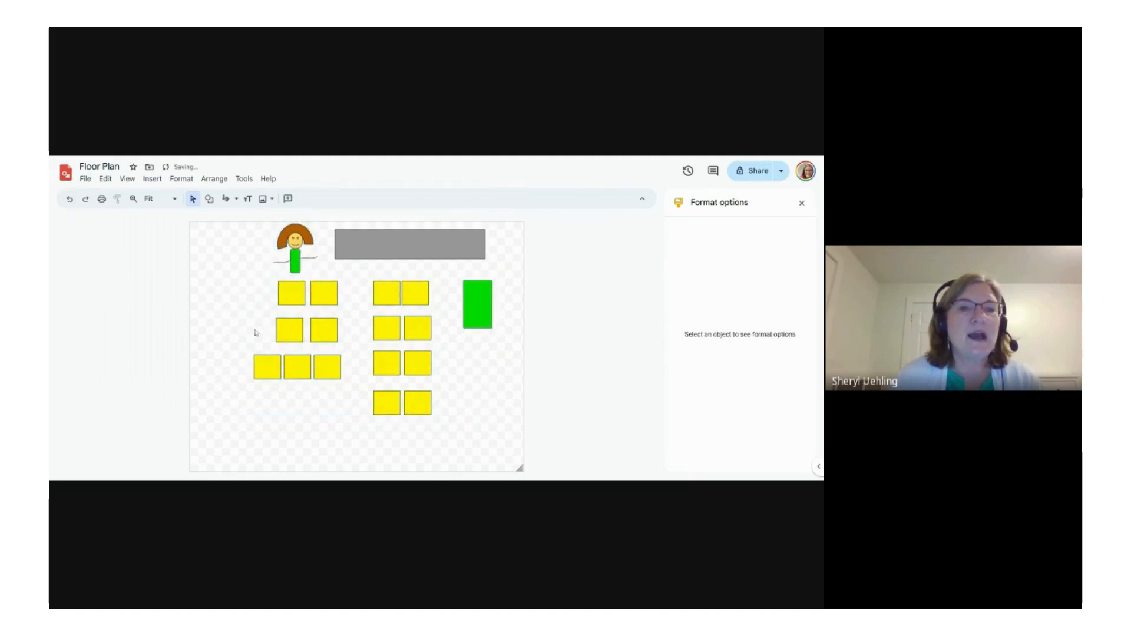
Step: Try to group all the yellow desks together with the green rectangle
{"action": "left_click_drag", "start_coordinate": [268, 281], "coordinate": [499, 435]}
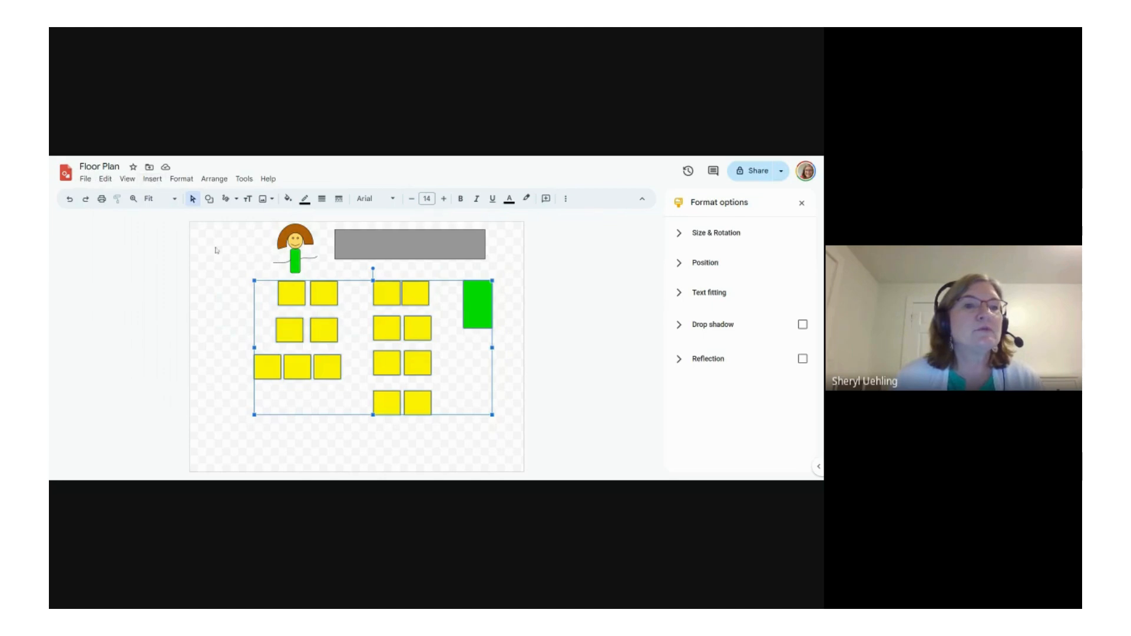
{"action": "right_click", "coordinate": [354, 317]}
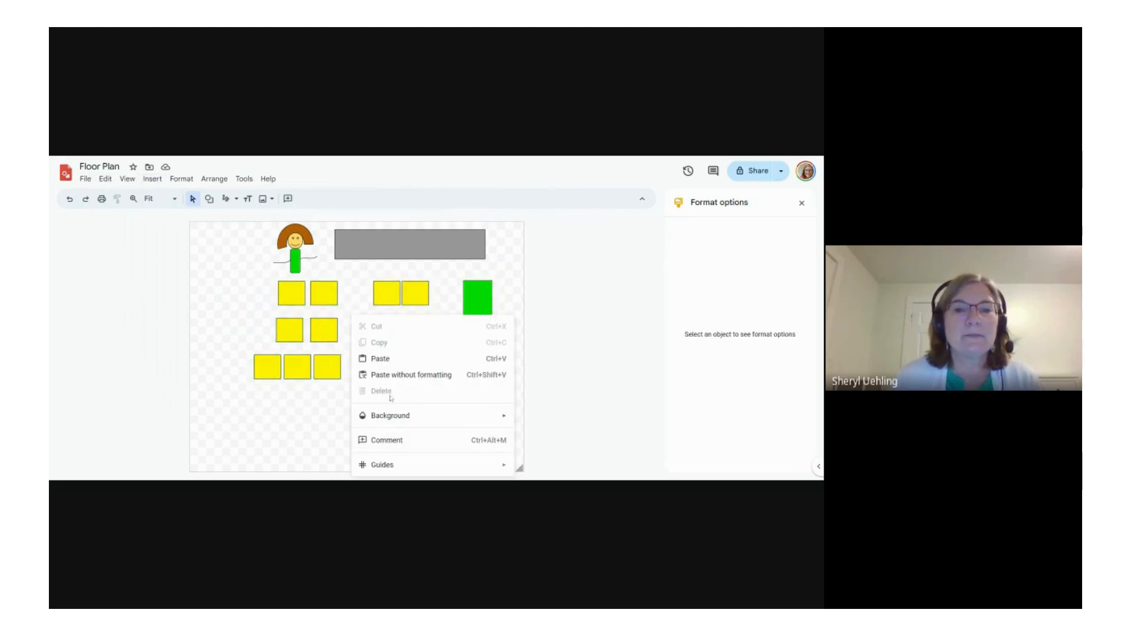
{"action": "left_click", "coordinate": [302, 415]}
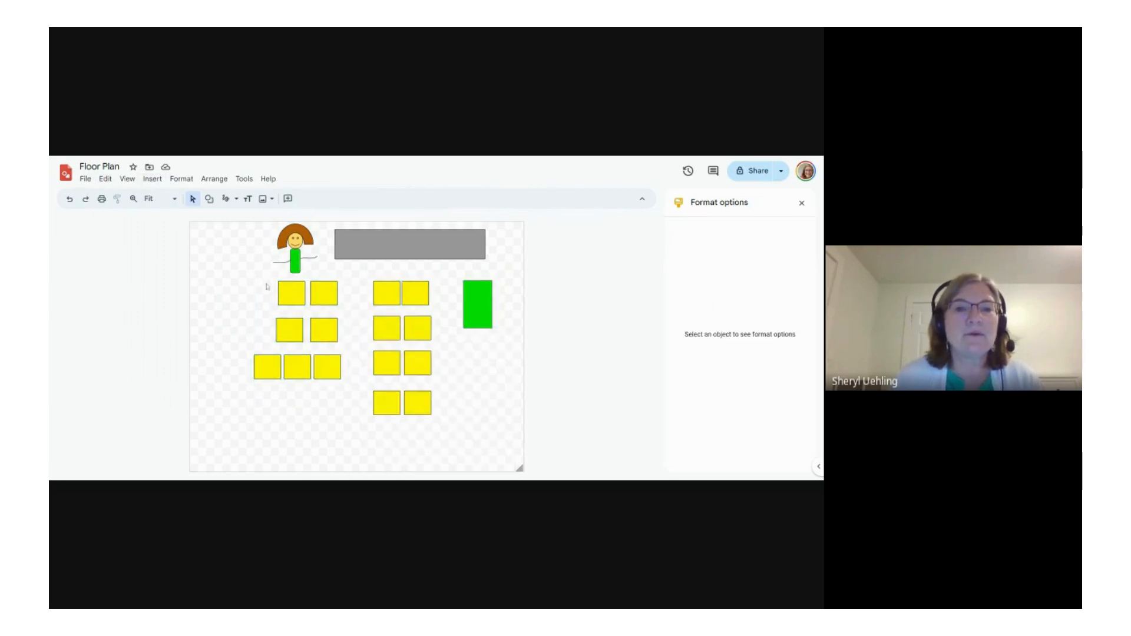
{"action": "left_click", "coordinate": [287, 291]}
{"action": "left_click", "coordinate": [260, 301]}
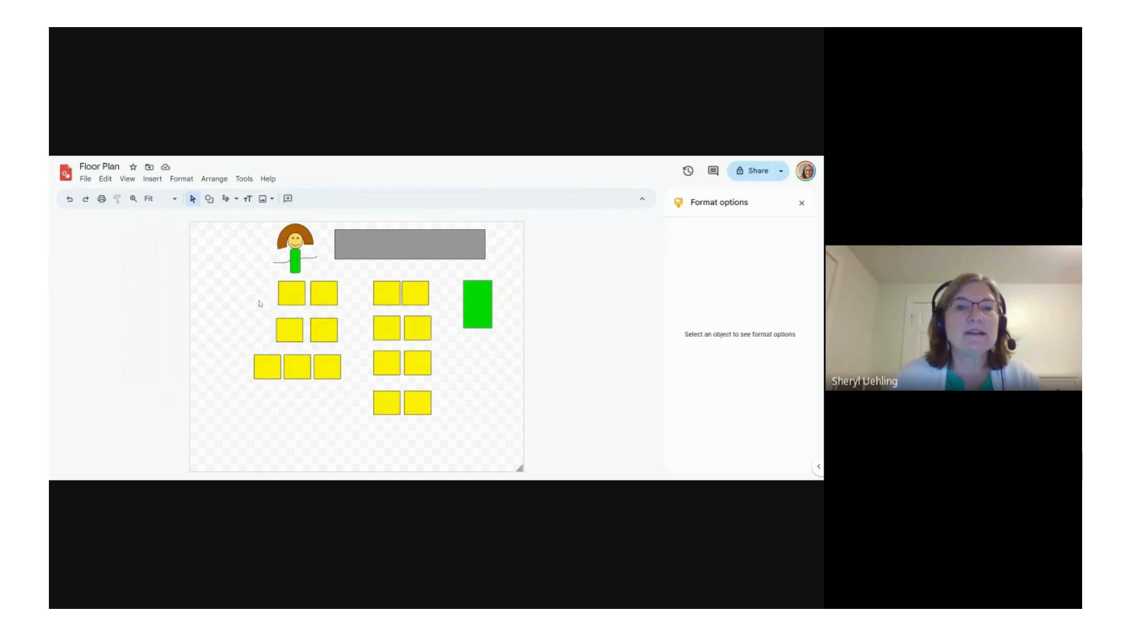
{"action": "left_click_drag", "start_coordinate": [268, 282], "coordinate": [495, 441]}
{"action": "right_click", "coordinate": [400, 393]}
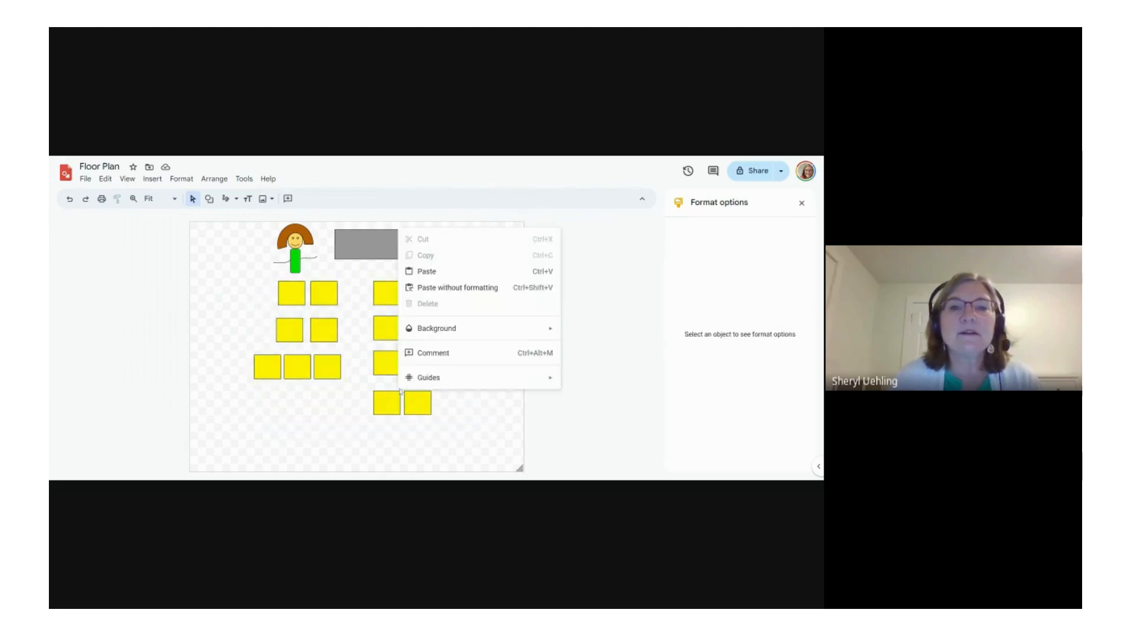
{"action": "left_click", "coordinate": [483, 447]}
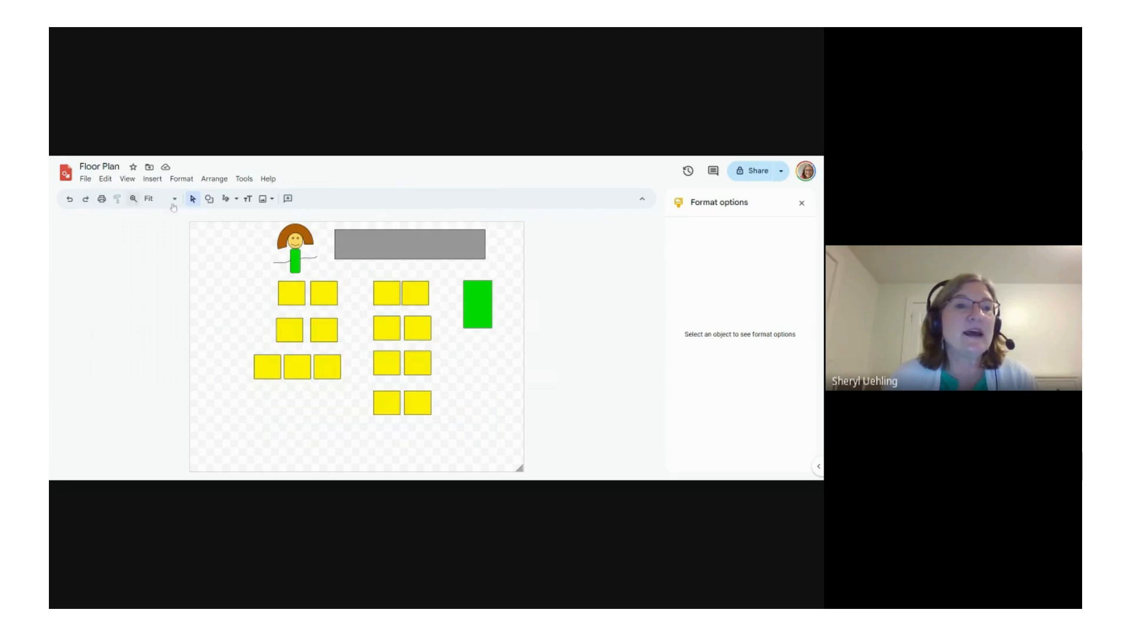
Step: Examine the options available for the grouped teacher figure
{"action": "left_click", "coordinate": [209, 200]}
{"action": "left_click", "coordinate": [195, 200]}
{"action": "left_click_drag", "start_coordinate": [266, 227], "coordinate": [323, 278]}
{"action": "right_click", "coordinate": [306, 261]}
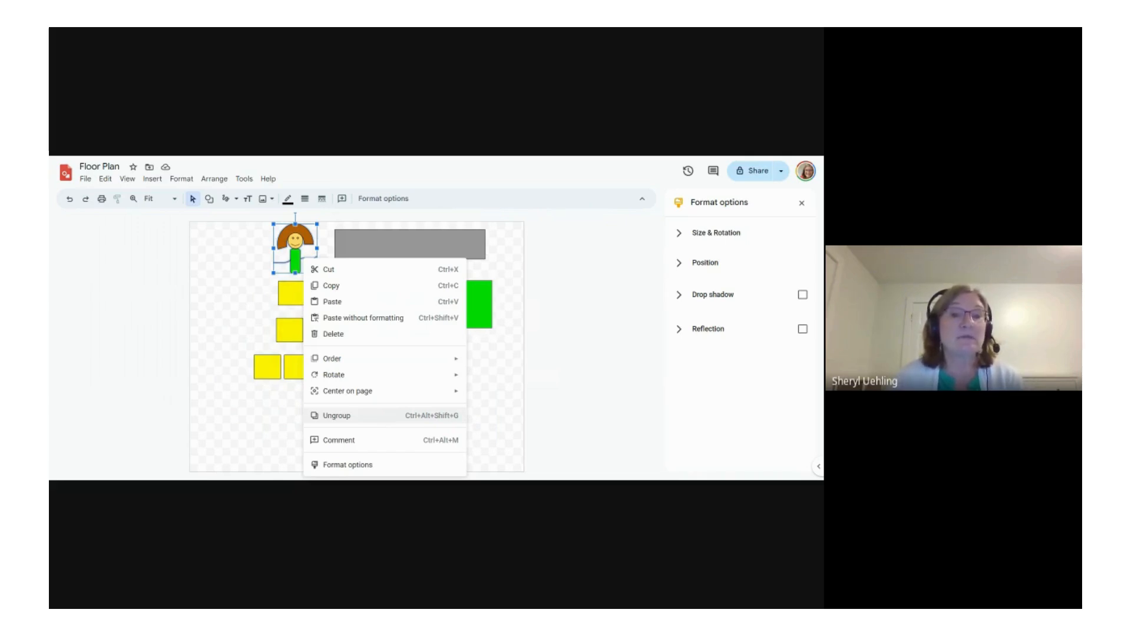
{"action": "left_click", "coordinate": [289, 432]}
Step: Group the two yellow desks directly below the teacher figure
{"action": "left_click_drag", "start_coordinate": [269, 302], "coordinate": [330, 306]}
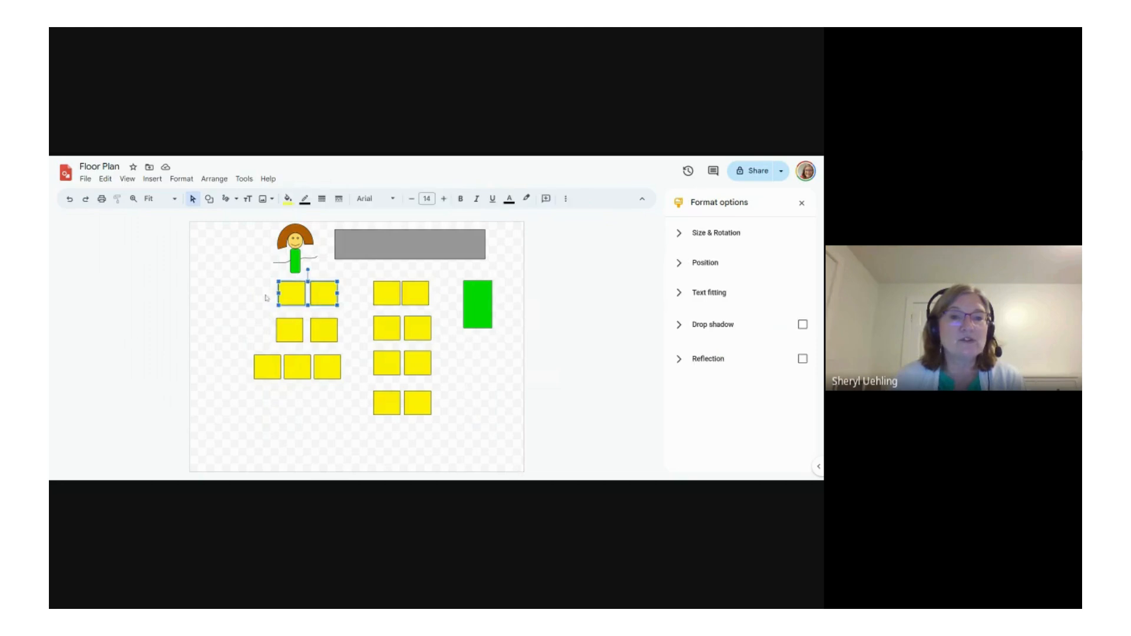
{"action": "right_click", "coordinate": [317, 294]}
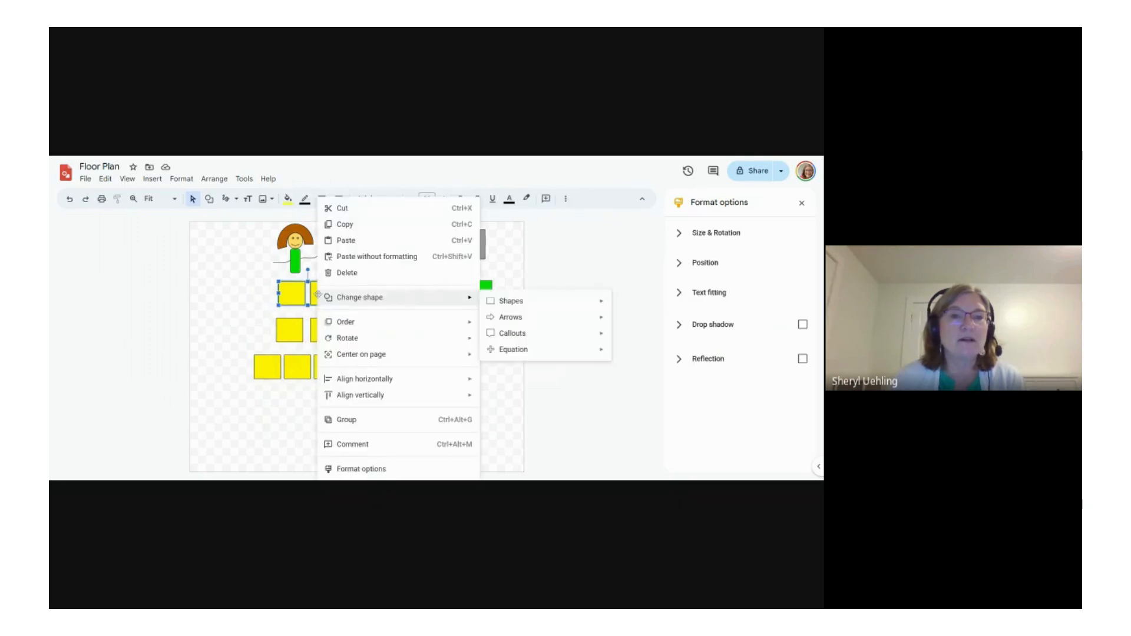
{"action": "left_click", "coordinate": [357, 421]}
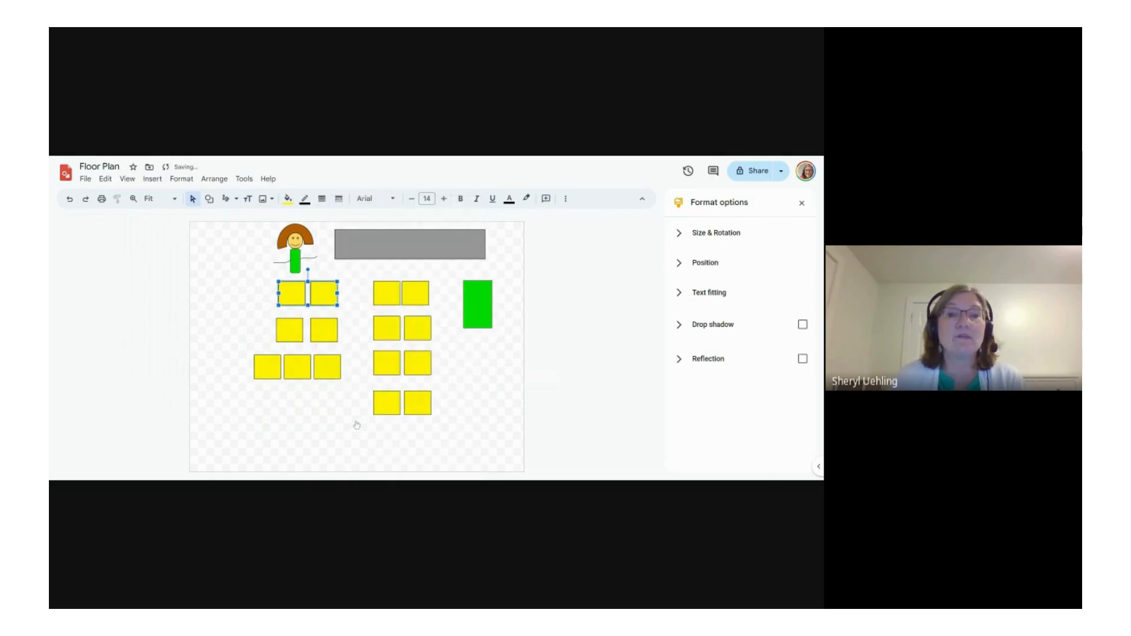
{"action": "left_click", "coordinate": [329, 445]}
Step: Move the grouped pair of yellow desks left and slightly down, away from the other desks
{"action": "left_click", "coordinate": [305, 289]}
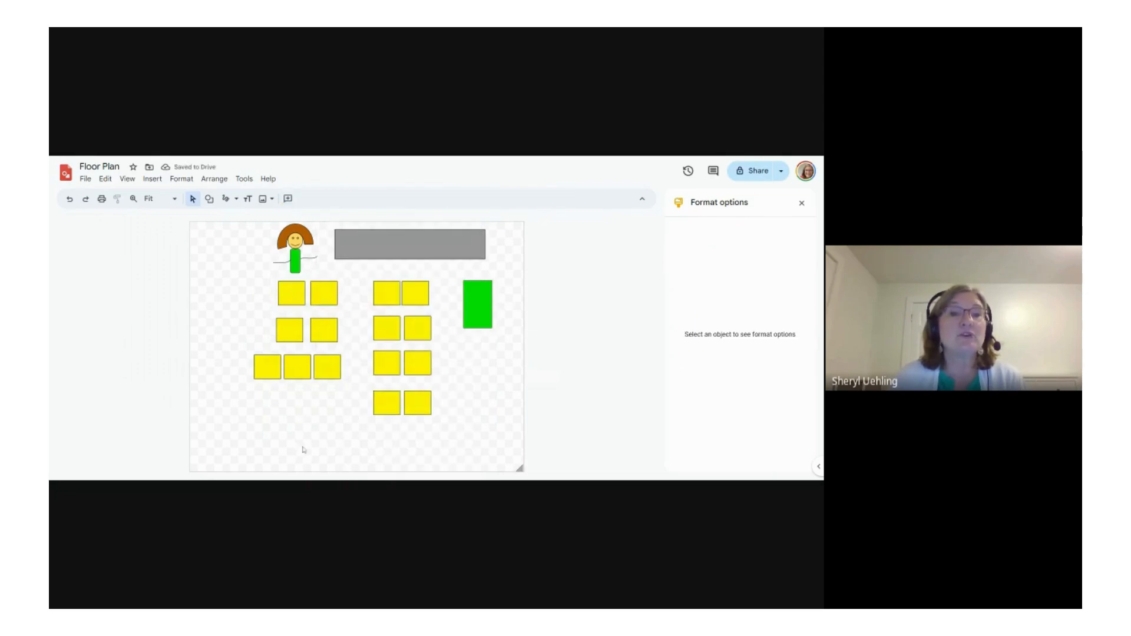
{"action": "left_click_drag", "start_coordinate": [320, 292], "coordinate": [273, 304]}
{"action": "left_click", "coordinate": [291, 446]}
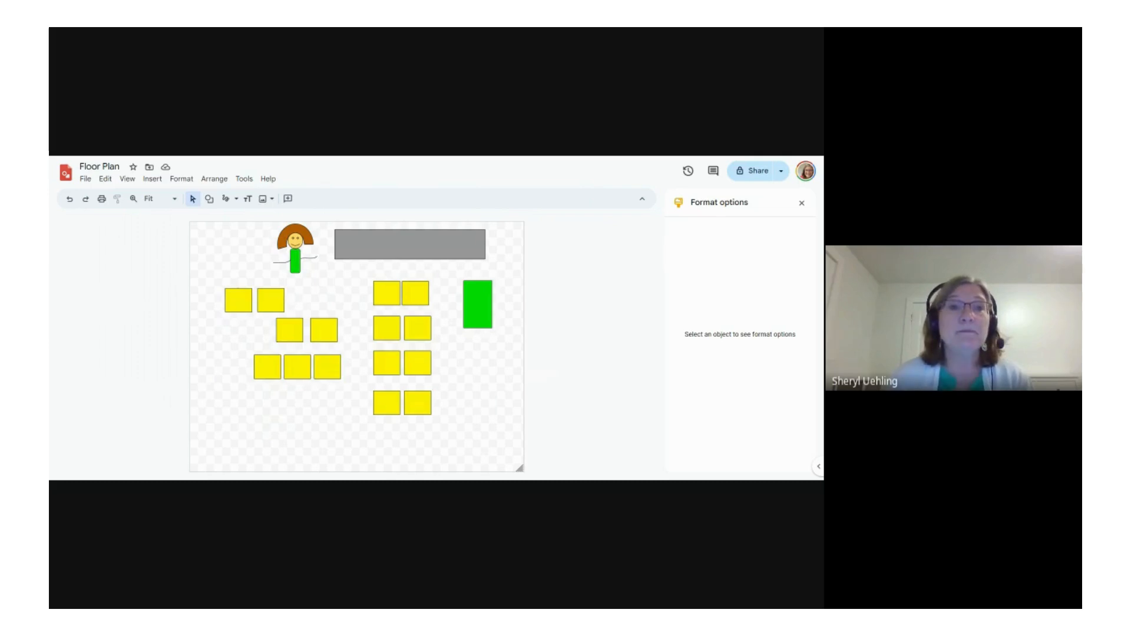
Step: Open the recent "Welcome to Tutoring" drawing
{"action": "left_click", "coordinate": [86, 179]}
{"action": "left_click", "coordinate": [103, 212]}
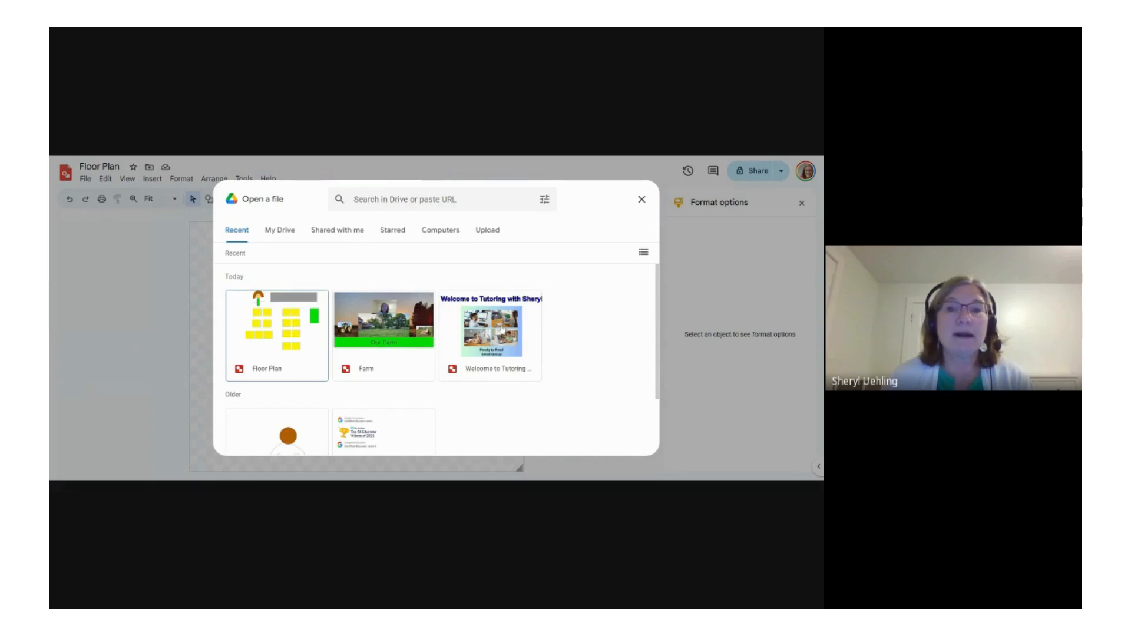
{"action": "double_click", "coordinate": [500, 329]}
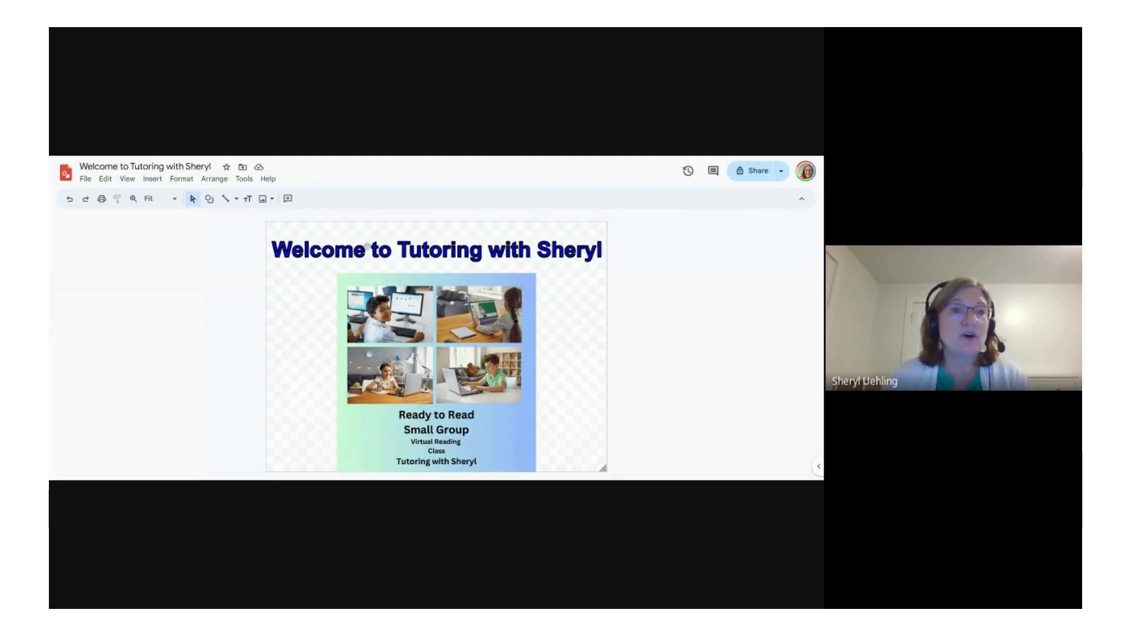
{"action": "left_click", "coordinate": [152, 179]}
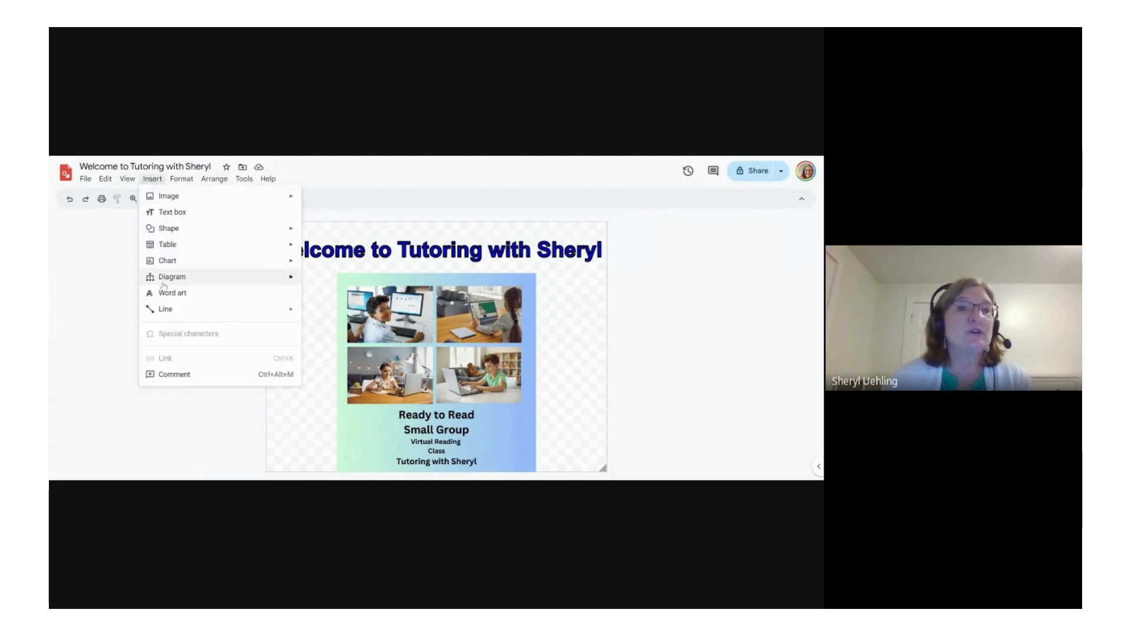
{"action": "left_click", "coordinate": [593, 349]}
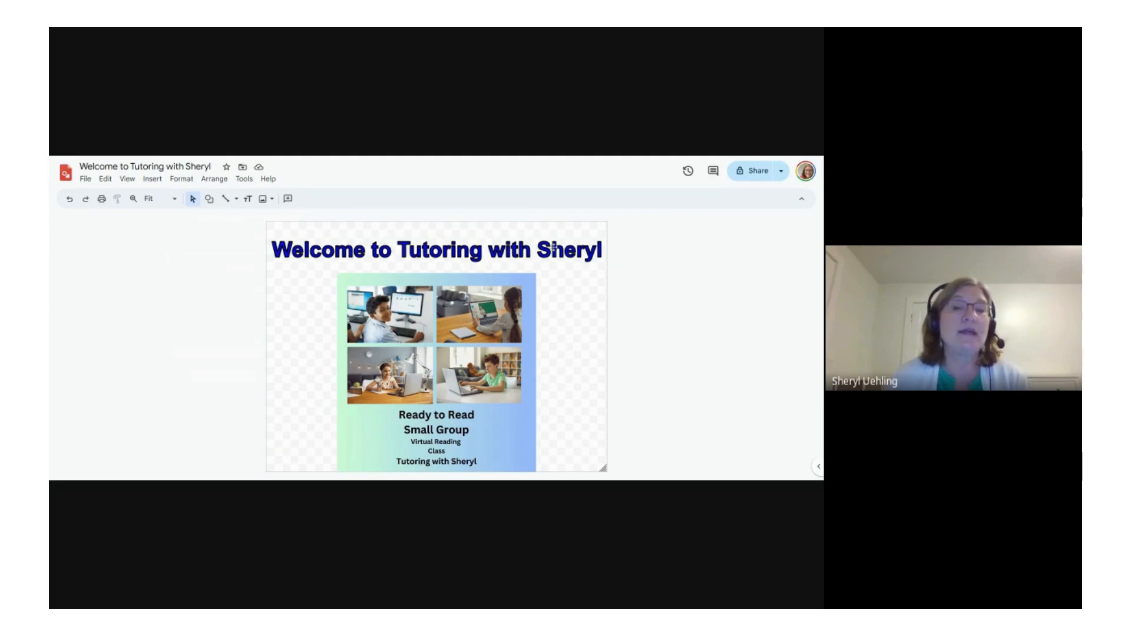
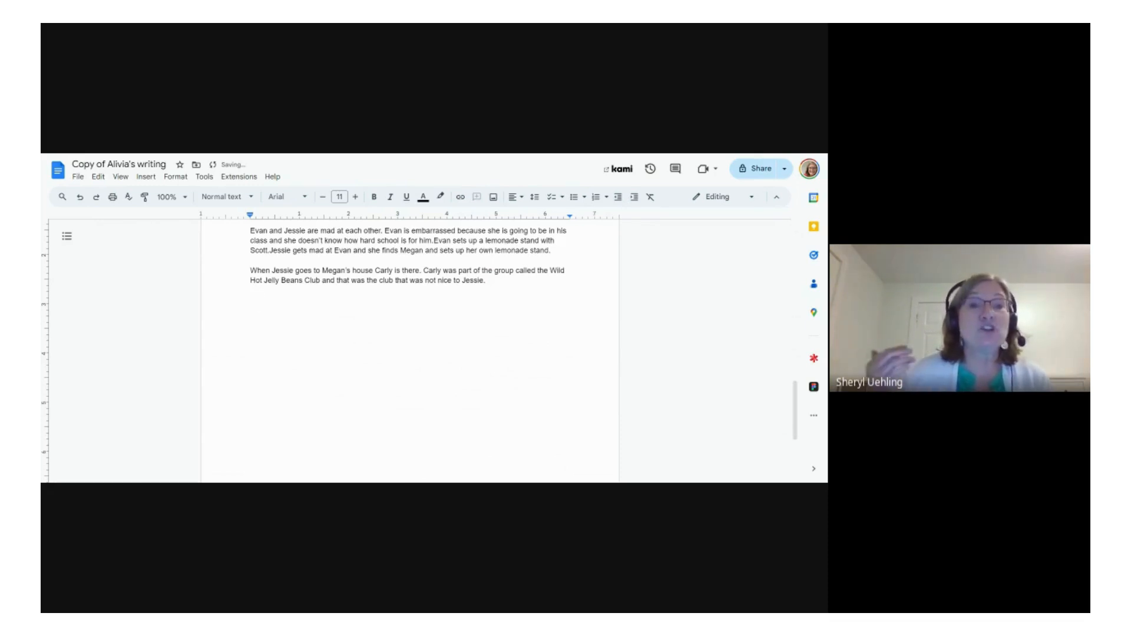
Step: Insert a new drawing into the document below the text
{"action": "left_click", "coordinate": [145, 177]}
{"action": "mouse_move", "coordinate": [172, 227]}
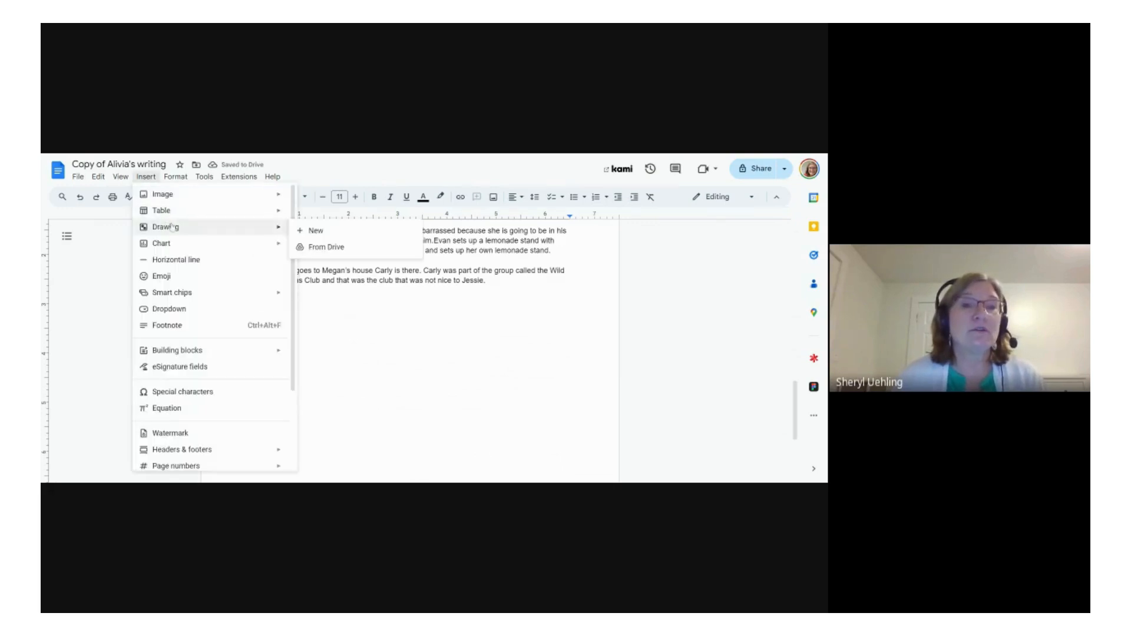
{"action": "left_click", "coordinate": [321, 234]}
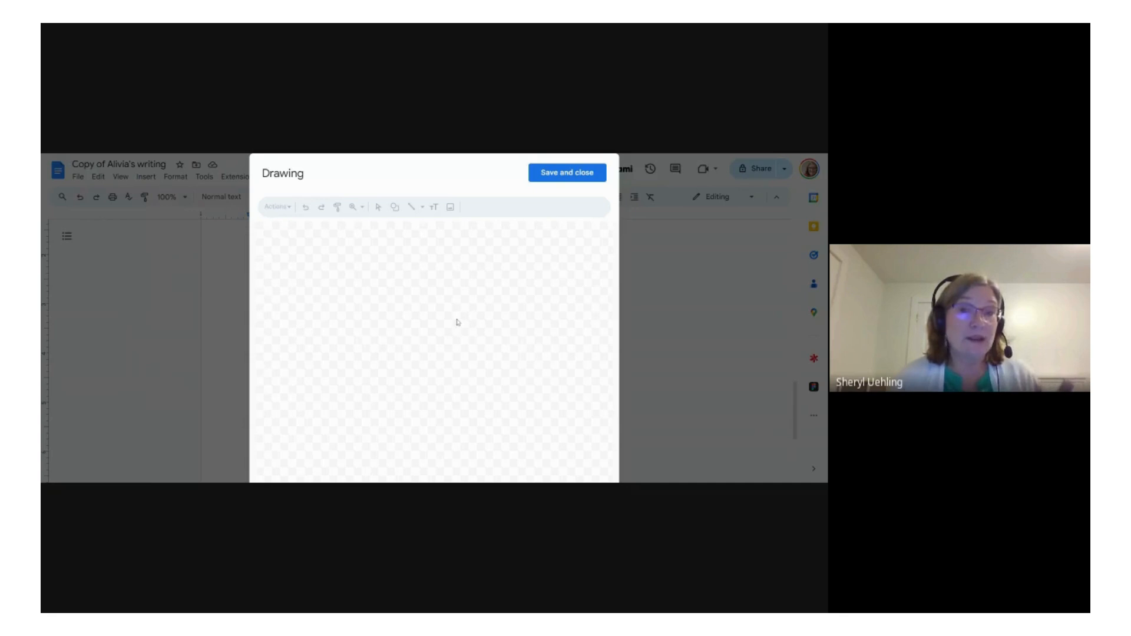
Step: Draw a large circle in the middle of the drawing canvas and fill it with magenta
{"action": "left_click", "coordinate": [395, 208]}
{"action": "mouse_move", "coordinate": [419, 226]}
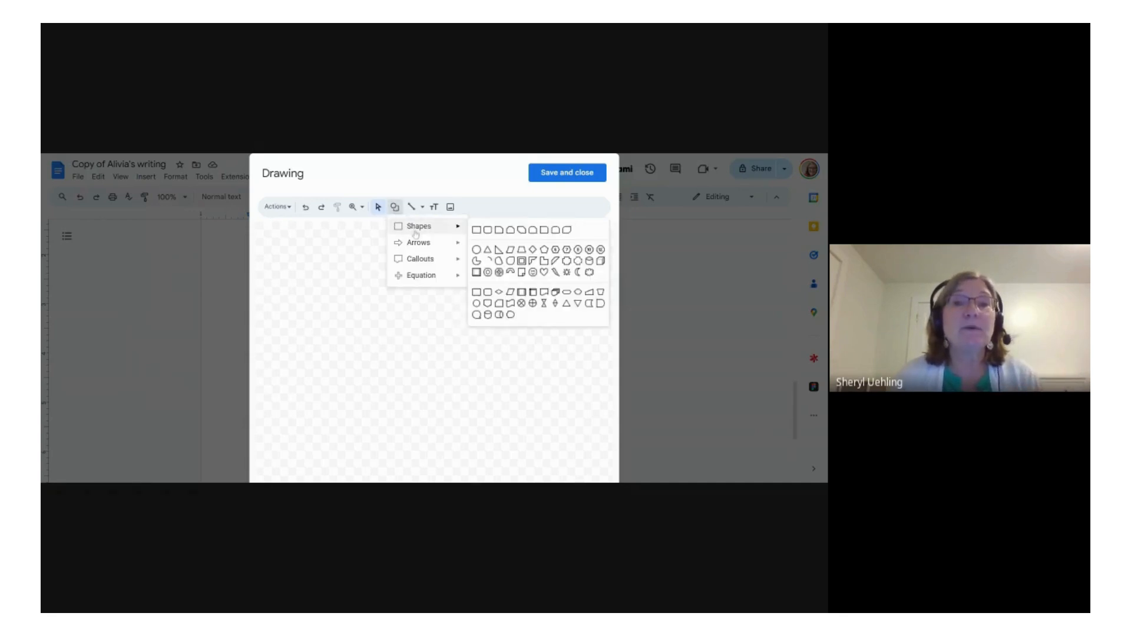
{"action": "left_click", "coordinate": [478, 251]}
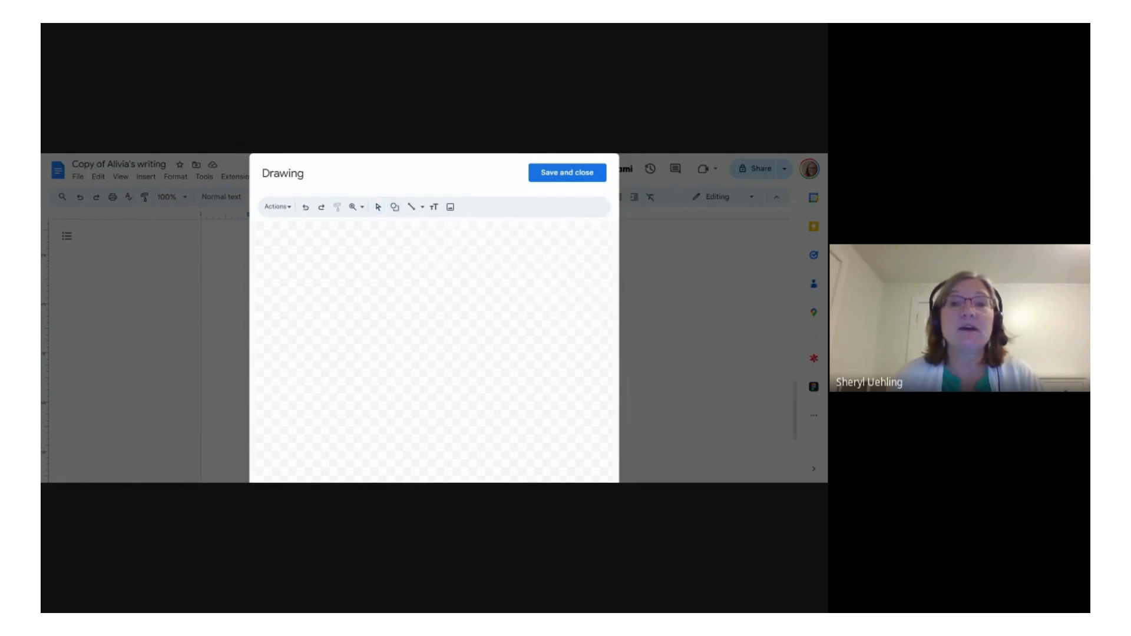
{"action": "left_click_drag", "start_coordinate": [377, 262], "coordinate": [606, 483]}
{"action": "left_click_drag", "start_coordinate": [517, 408], "coordinate": [453, 387]}
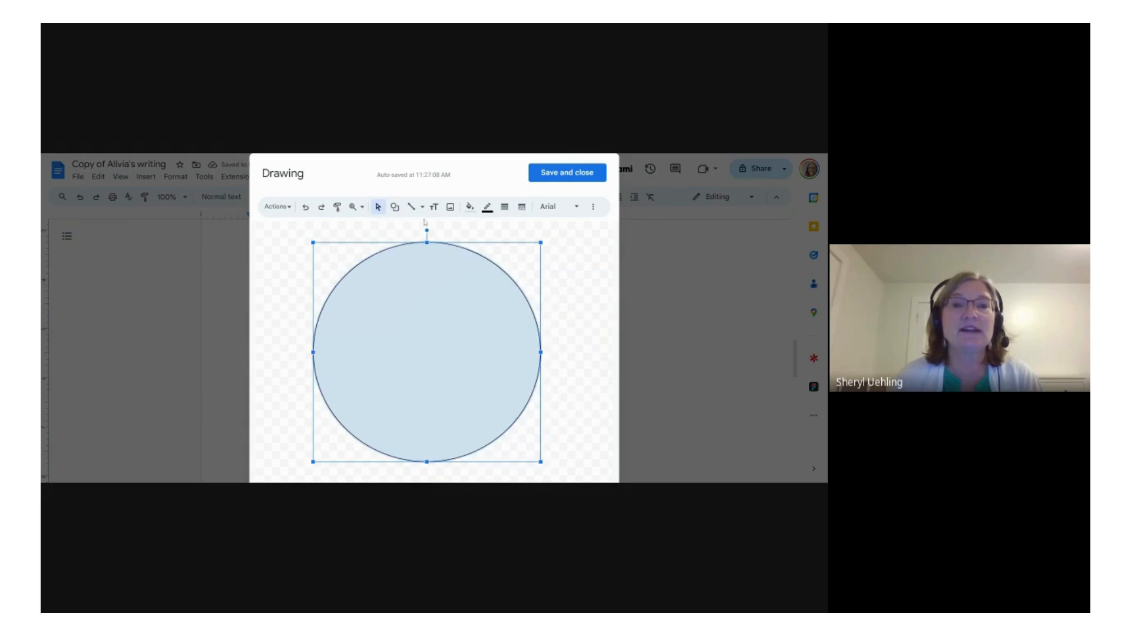
{"action": "left_click", "coordinate": [470, 208]}
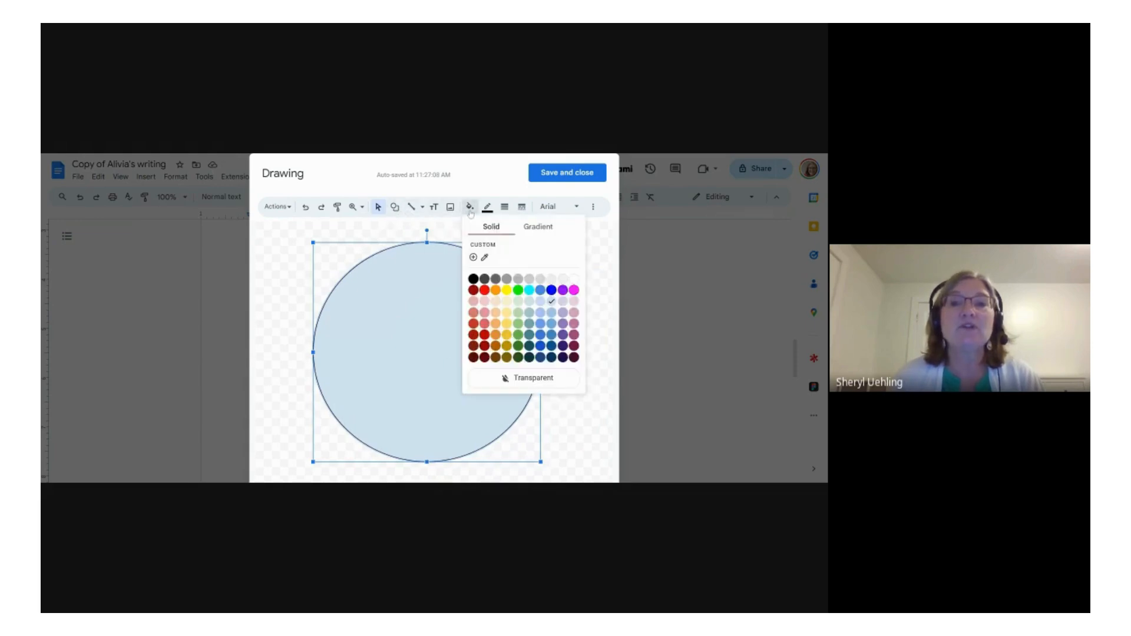
{"action": "left_click", "coordinate": [574, 290]}
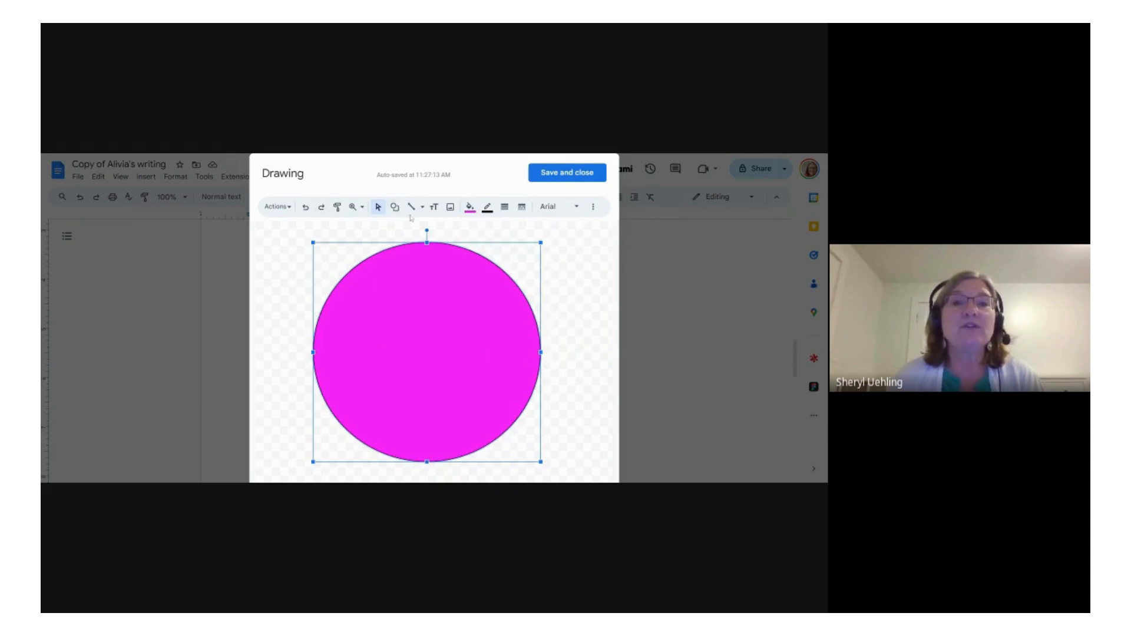
Step: Add a text box over the circle with the words Wild, Hot, Jelly, Beans and Club on separate lines
{"action": "left_click", "coordinate": [433, 210]}
{"action": "left_click_drag", "start_coordinate": [393, 325], "coordinate": [614, 346]}
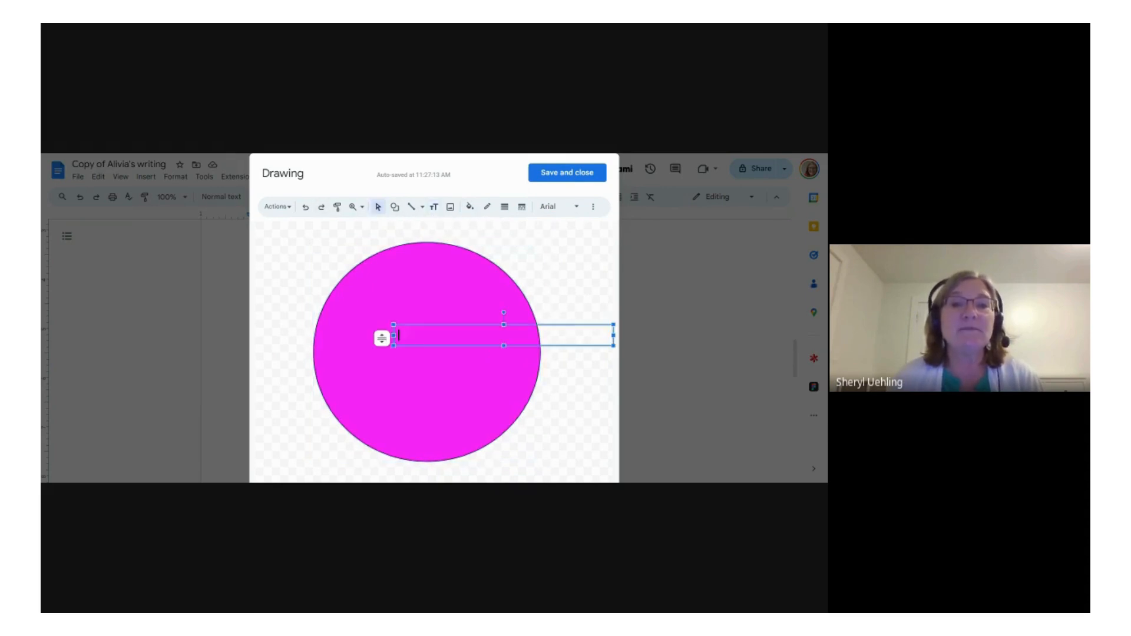
{"action": "type", "text": "Wh"}
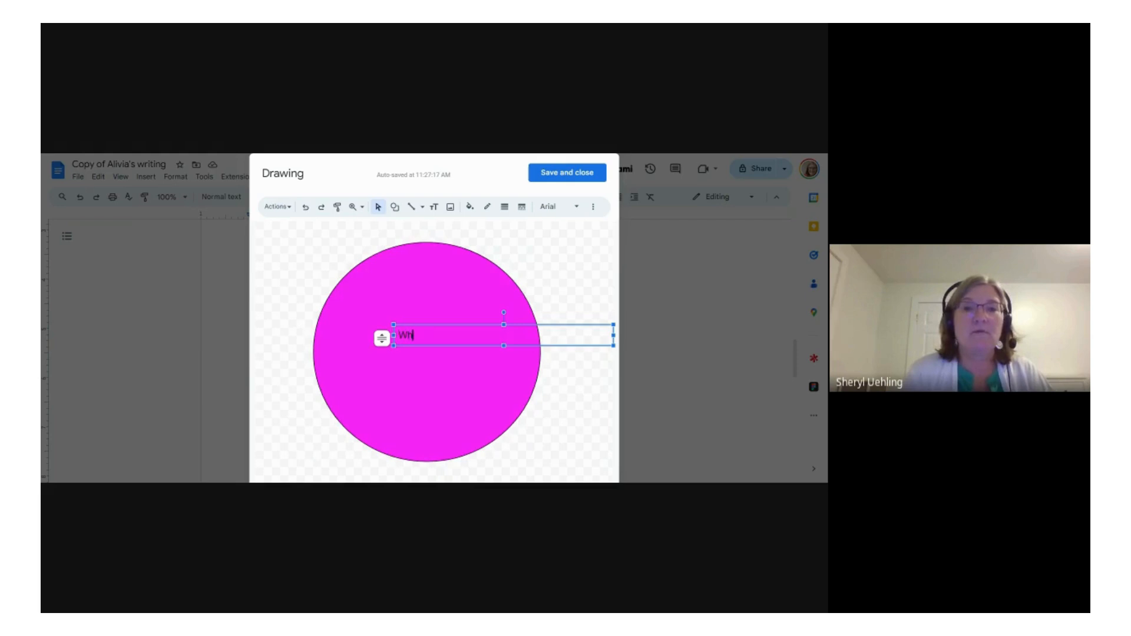
{"action": "type", "text": "ite"}
{"action": "key", "text": "Return"}
{"action": "type", "text": "Hot"}
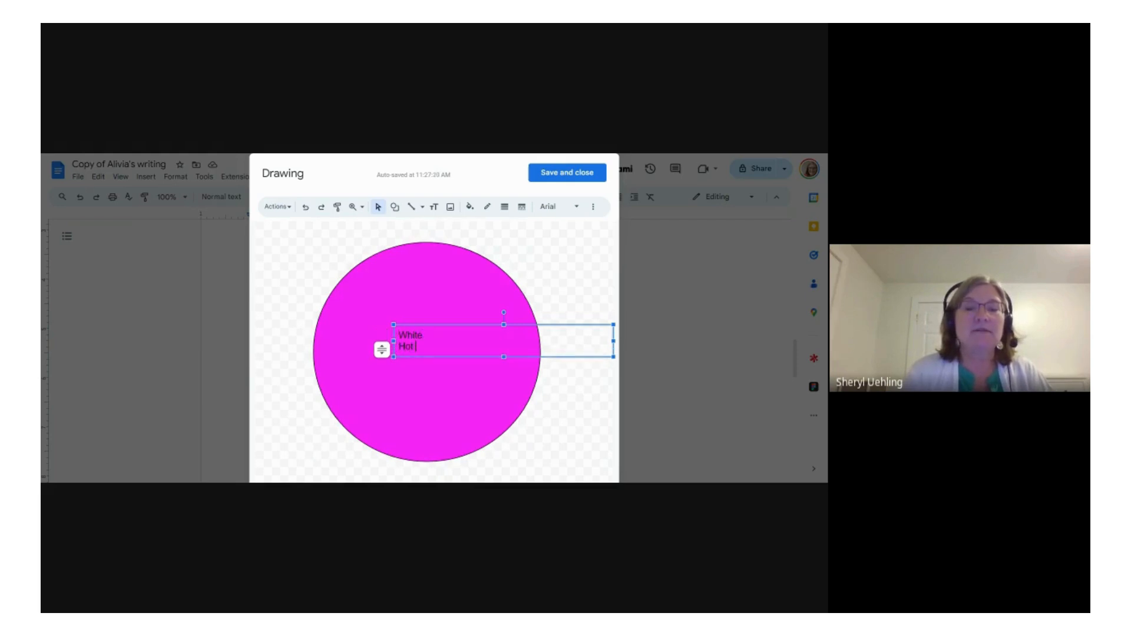
{"action": "key", "text": "BackSpace"}
{"action": "key", "text": "BackSpace"}
{"action": "key", "text": "BackSpace"}
{"action": "key", "text": "BackSpace"}
{"action": "key", "text": "BackSpace"}
{"action": "key", "text": "BackSpace"}
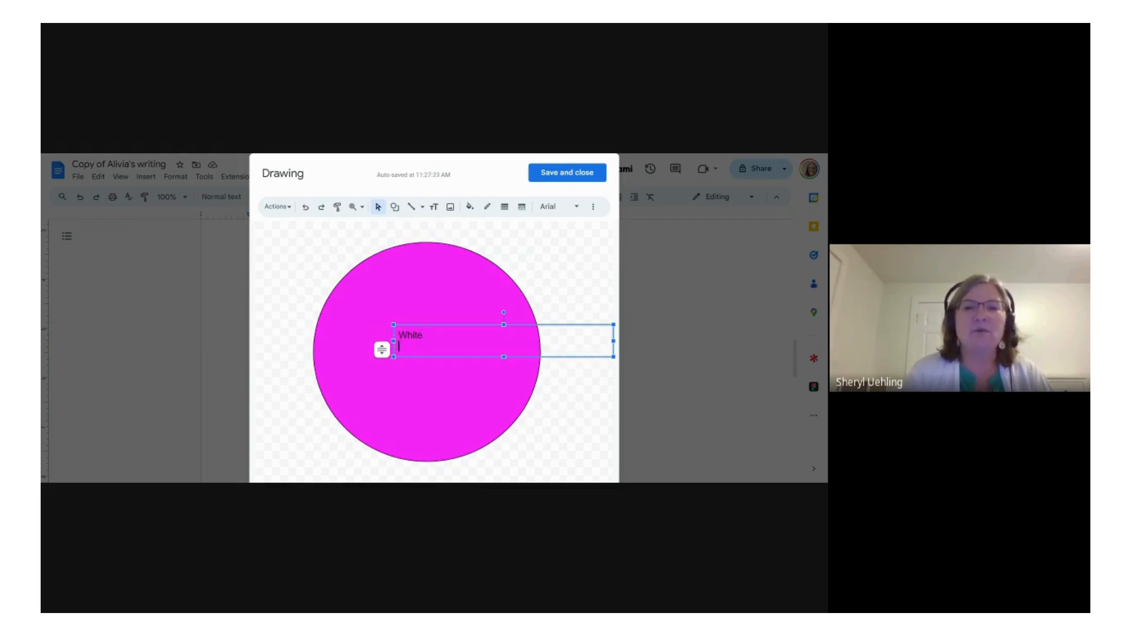
{"action": "key", "text": "BackSpace"}
{"action": "type", "text": "il"}
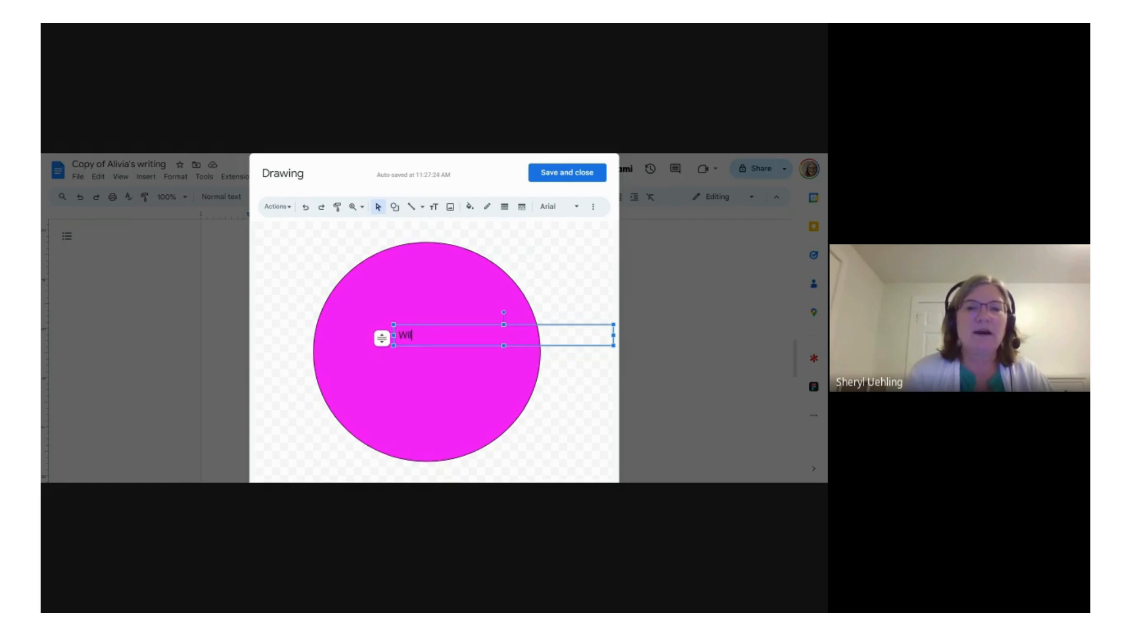
{"action": "type", "text": "d"}
{"action": "key", "text": "Return"}
{"action": "type", "text": "Hot J"}
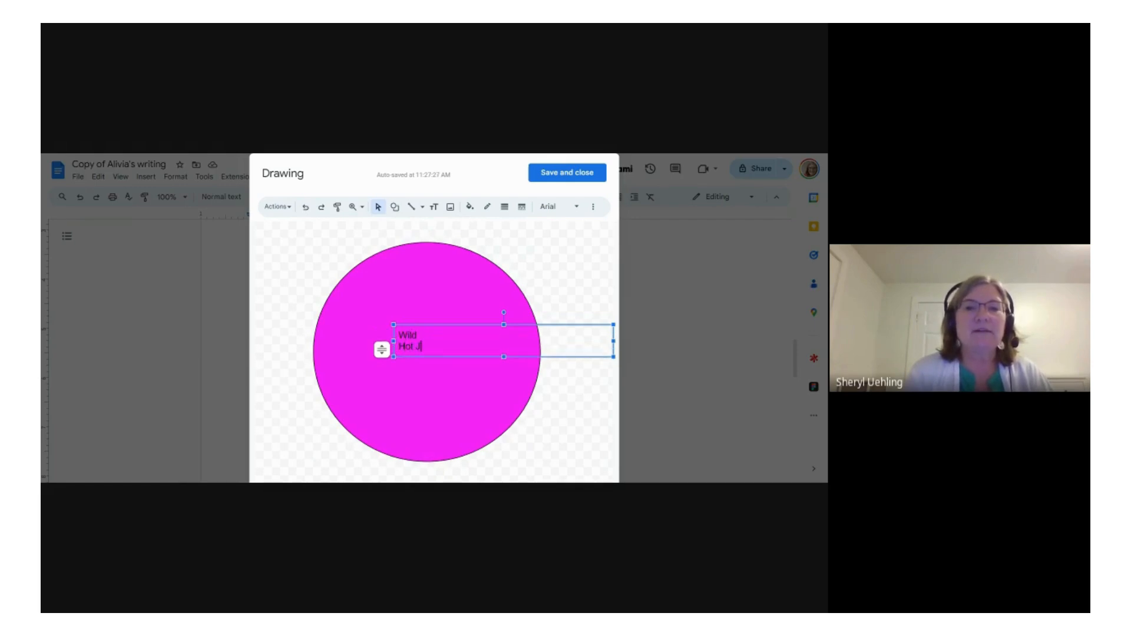
{"action": "key", "text": "BackSpace"}
{"action": "key", "text": "BackSpace"}
{"action": "key", "text": "Return"}
{"action": "type", "text": "Jelly"}
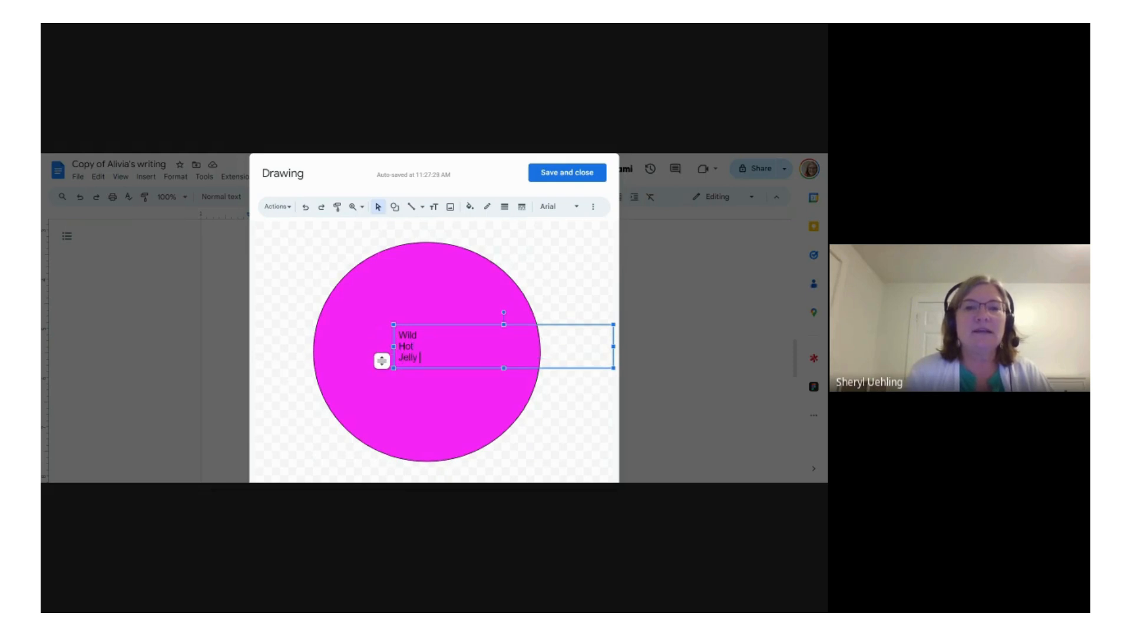
{"action": "key", "text": "Return"}
{"action": "type", "text": "Beans"}
{"action": "key", "text": "Return"}
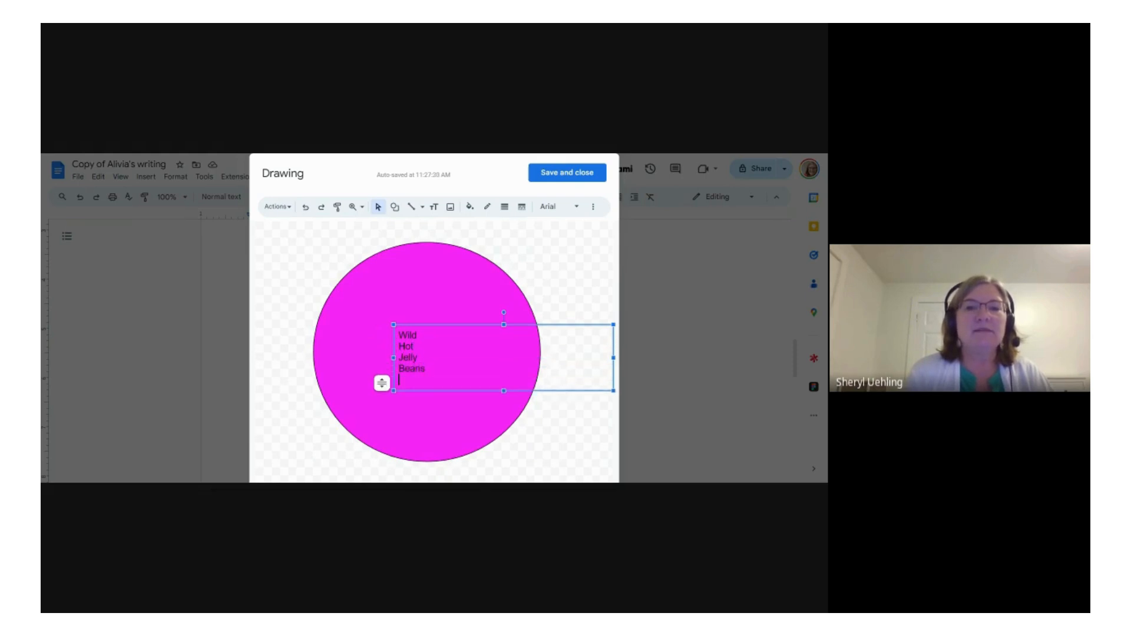
{"action": "type", "text": "Club"}
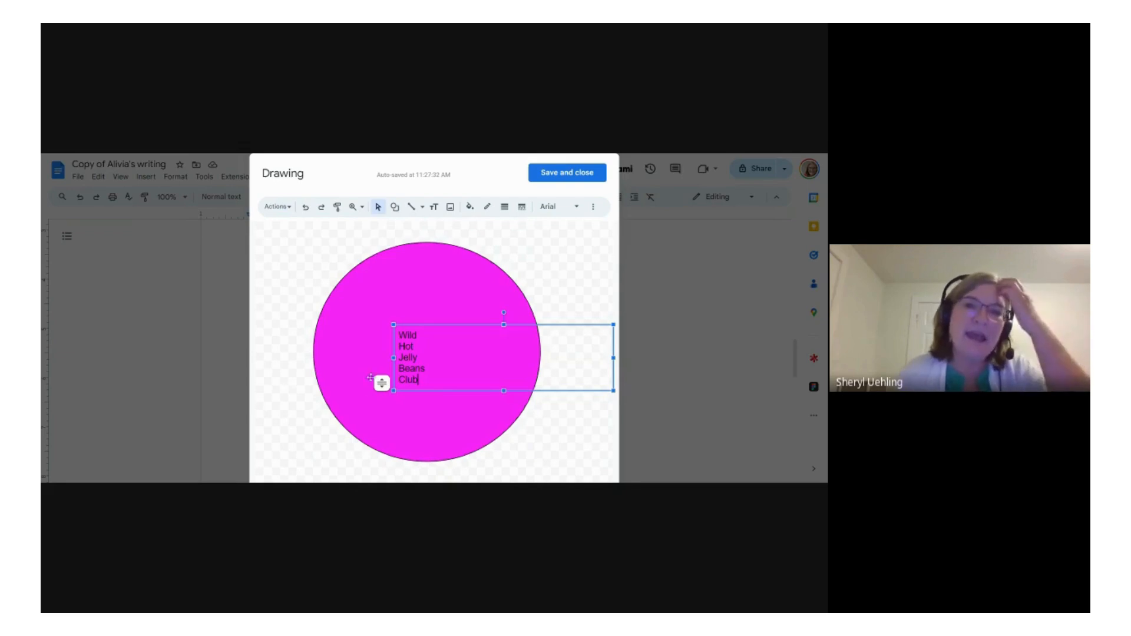
Step: Shift the text toward the circle's upper left, widening its box, and try to stretch the box downward
{"action": "key", "text": "ctrl+a"}
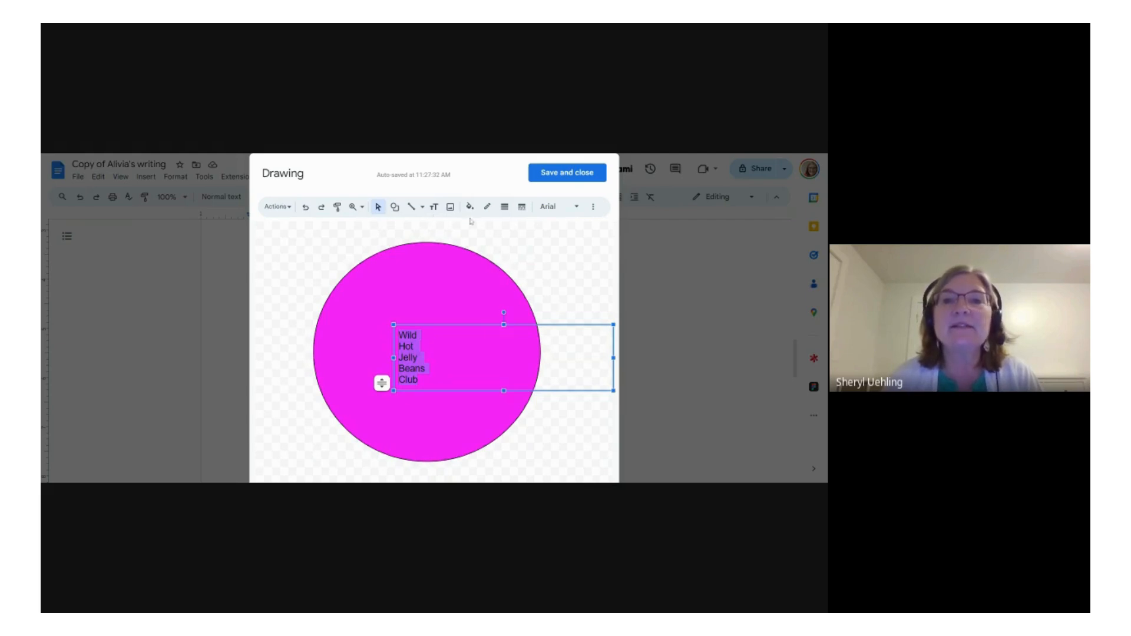
{"action": "left_click_drag", "start_coordinate": [429, 378], "coordinate": [392, 339]}
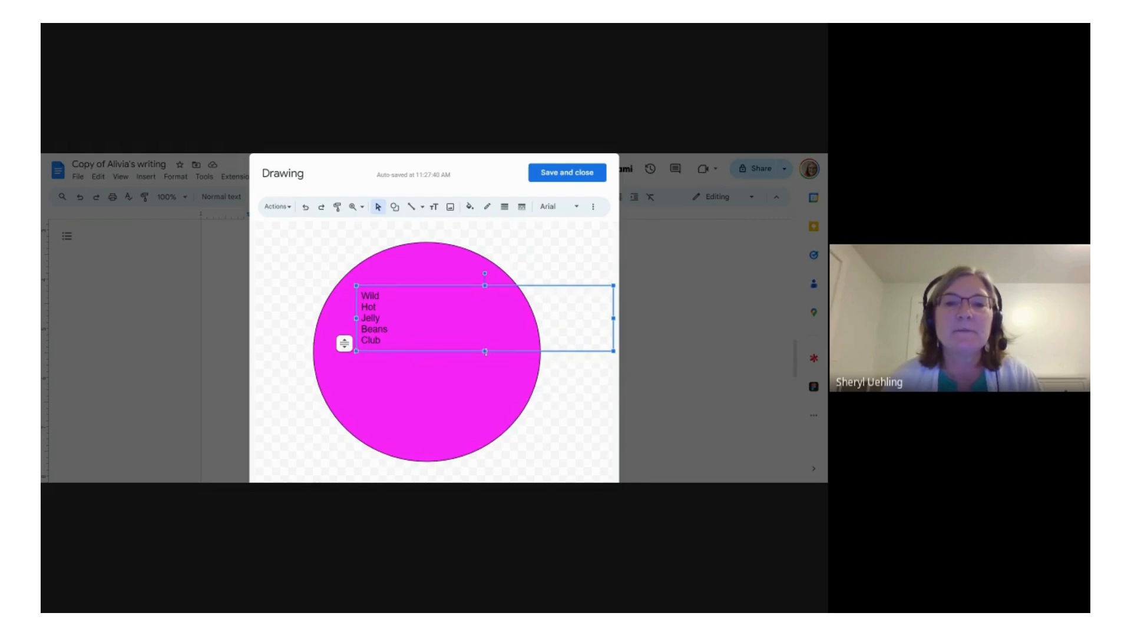
{"action": "left_click_drag", "start_coordinate": [486, 353], "coordinate": [496, 410]}
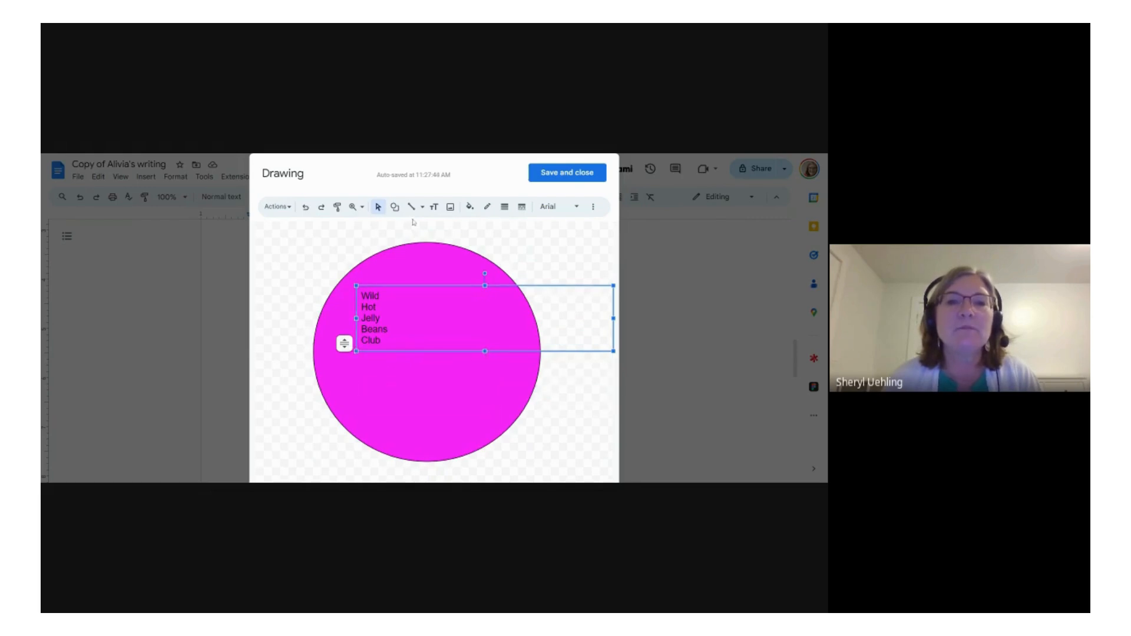
Step: Change the font of all five lines of text to Luckiest Guy
{"action": "left_click", "coordinate": [560, 207]}
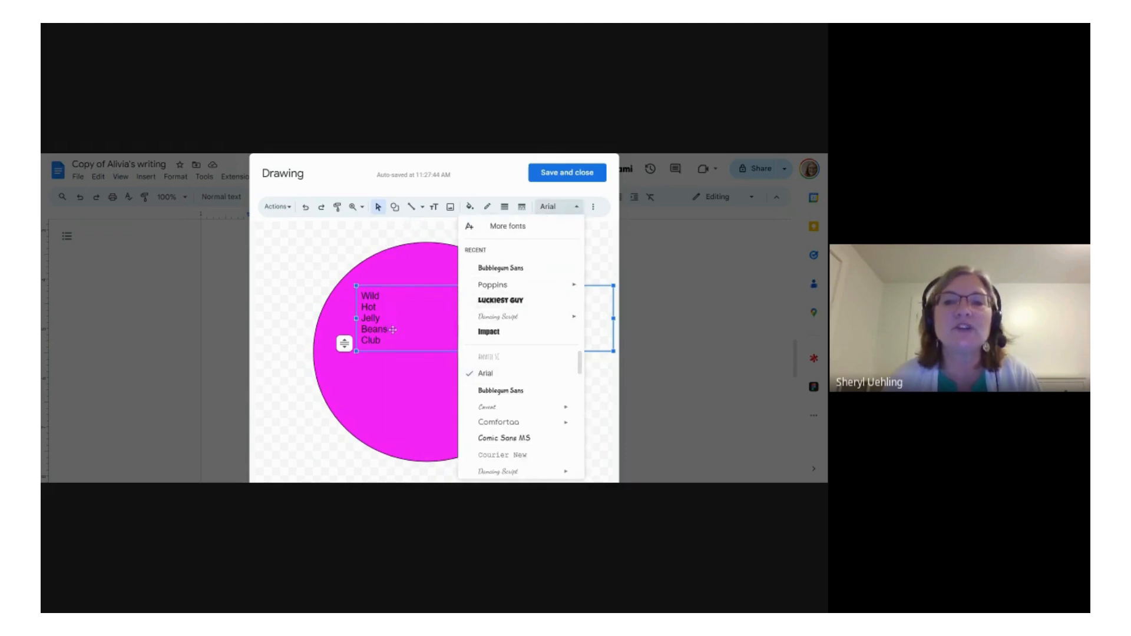
{"action": "left_click", "coordinate": [397, 340]}
{"action": "left_click_drag", "start_coordinate": [380, 340], "coordinate": [355, 293]}
{"action": "left_click", "coordinate": [563, 207]}
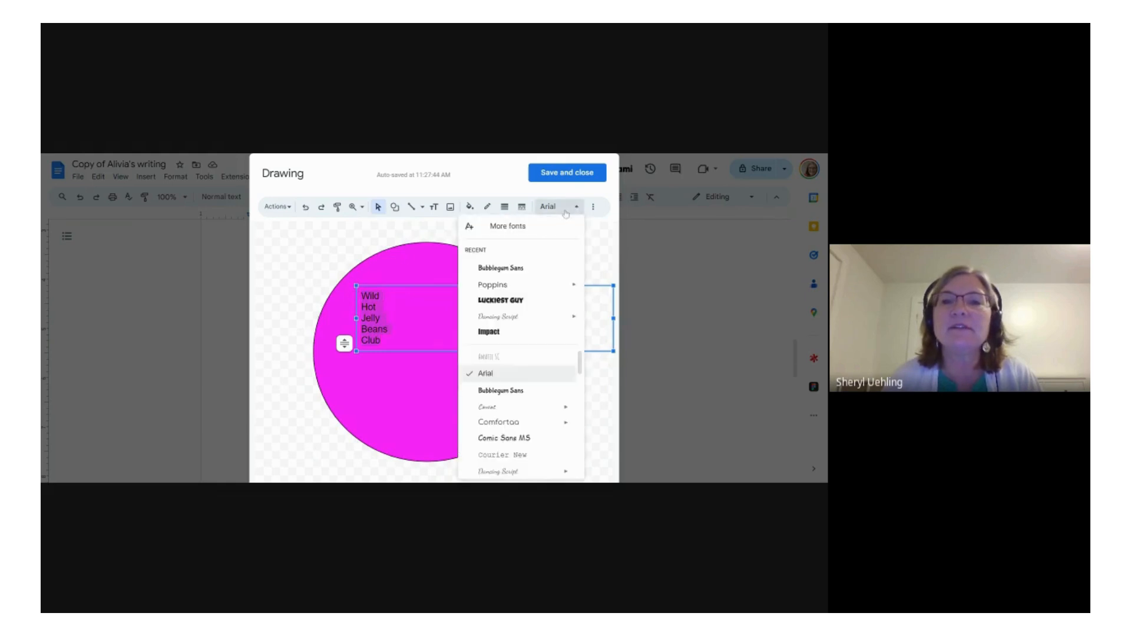
{"action": "left_click", "coordinate": [519, 301]}
Step: Increase the selected text's font size to 32
{"action": "left_click", "coordinate": [595, 207]}
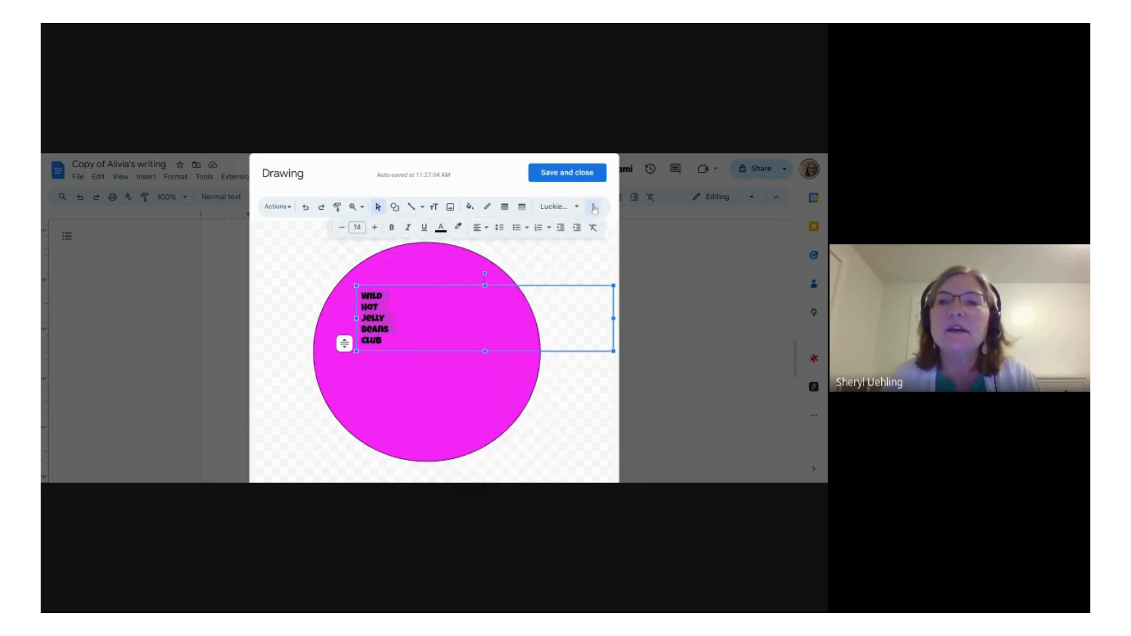
{"action": "left_click", "coordinate": [375, 228]}
{"action": "left_click", "coordinate": [375, 228]}
{"action": "left_click", "coordinate": [374, 228]}
{"action": "left_click", "coordinate": [375, 228]}
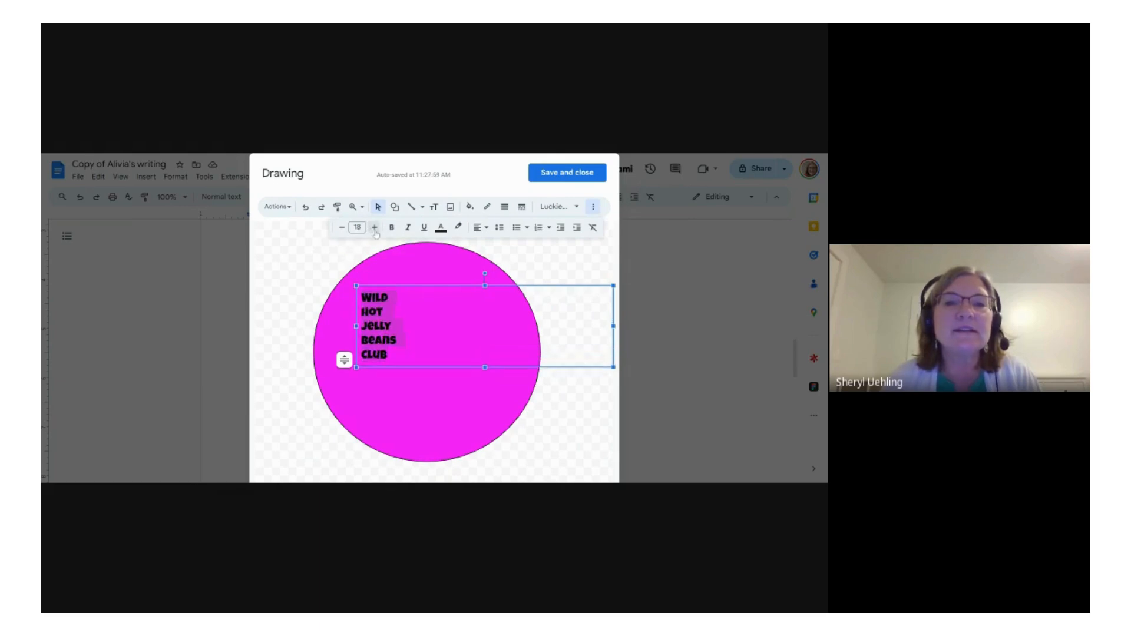
{"action": "left_click", "coordinate": [375, 228]}
{"action": "left_click", "coordinate": [374, 228]}
{"action": "left_click", "coordinate": [375, 228]}
{"action": "left_click", "coordinate": [375, 228]}
{"action": "left_click", "coordinate": [375, 228]}
{"action": "left_click", "coordinate": [375, 228]}
{"action": "left_click", "coordinate": [374, 228]}
{"action": "left_click", "coordinate": [375, 228]}
{"action": "left_click", "coordinate": [375, 228]}
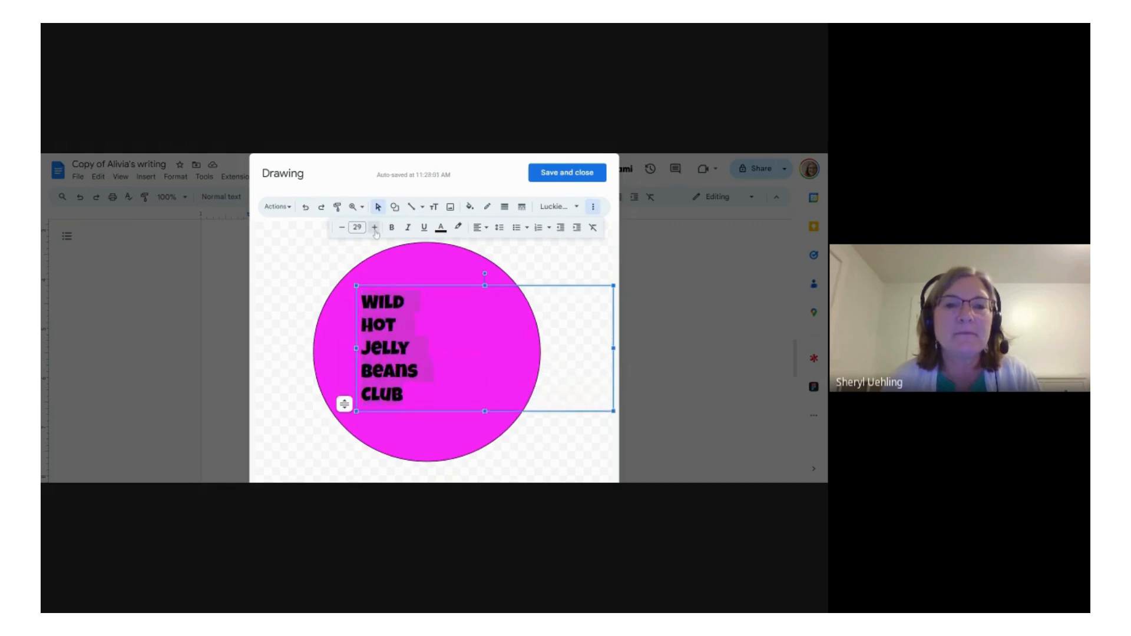
{"action": "left_click", "coordinate": [375, 228]}
{"action": "left_click", "coordinate": [375, 228]}
{"action": "left_click", "coordinate": [375, 228]}
Step: Center-align the five lines horizontally within their text box
{"action": "left_click", "coordinate": [479, 233]}
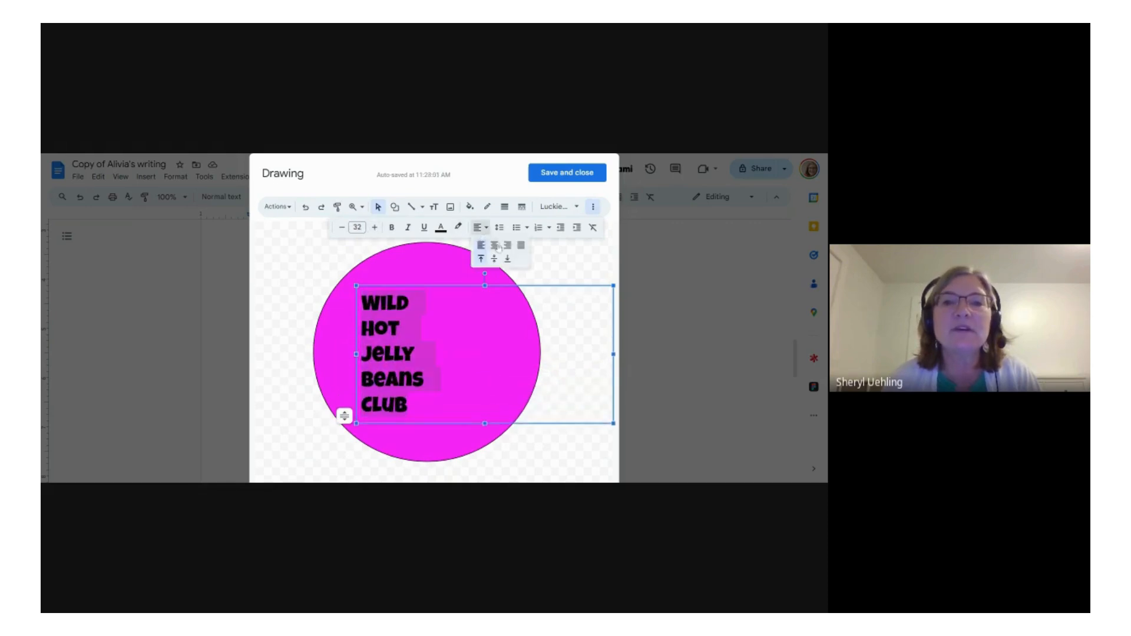
{"action": "left_click", "coordinate": [495, 245]}
{"action": "left_click", "coordinate": [552, 270]}
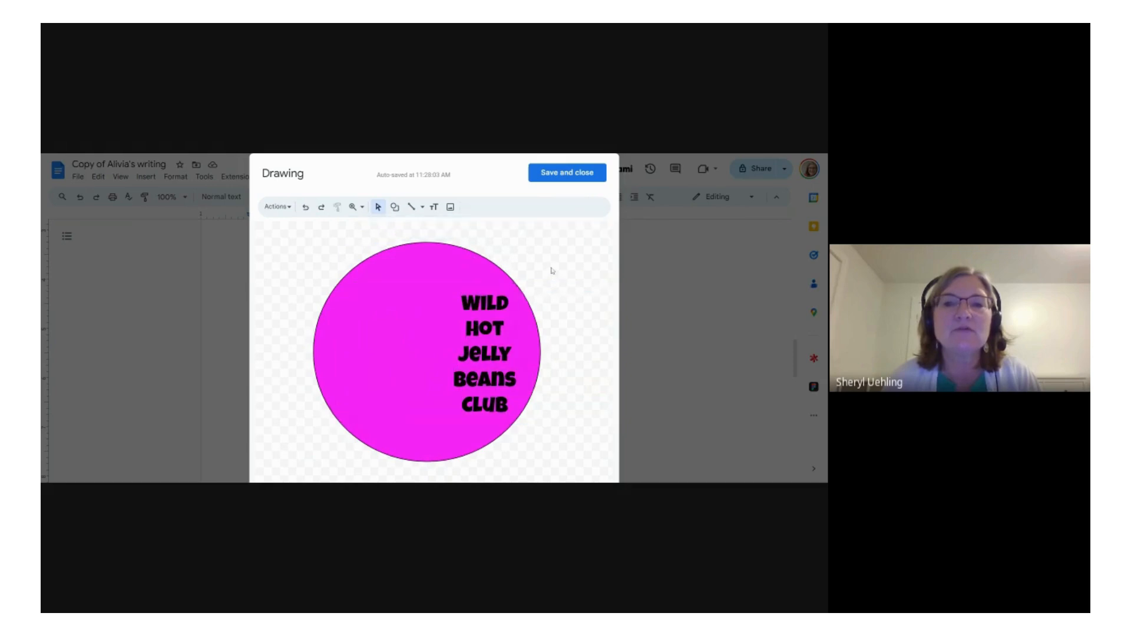
Step: Move the text box left to the middle of the circle and nudge the circle slightly right and down
{"action": "left_click", "coordinate": [485, 314]}
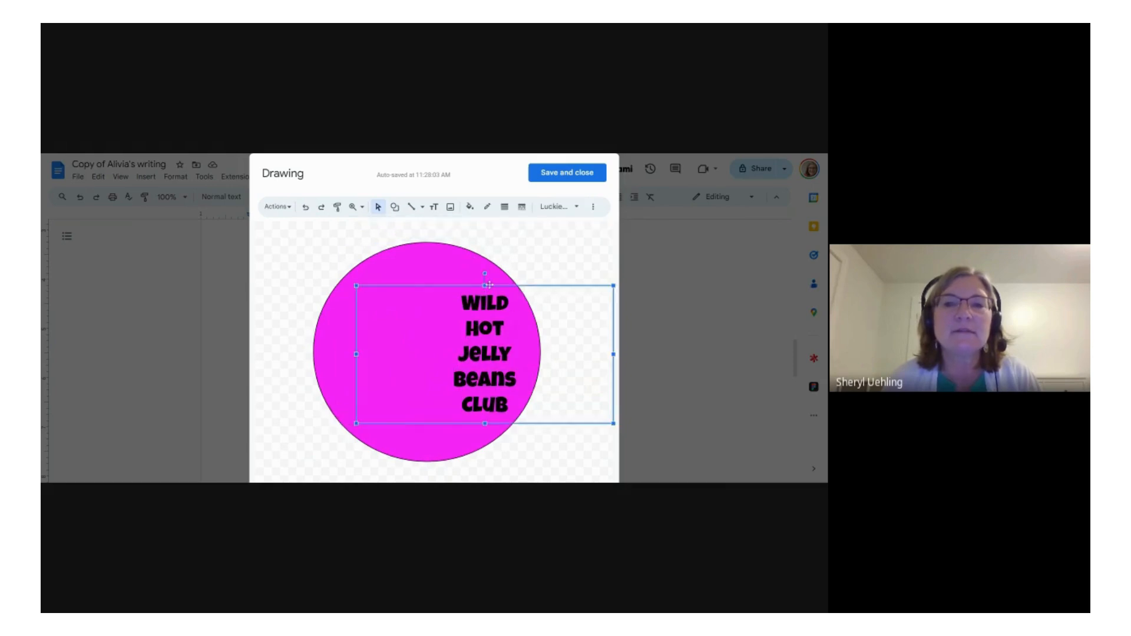
{"action": "left_click_drag", "start_coordinate": [488, 285], "coordinate": [447, 287]}
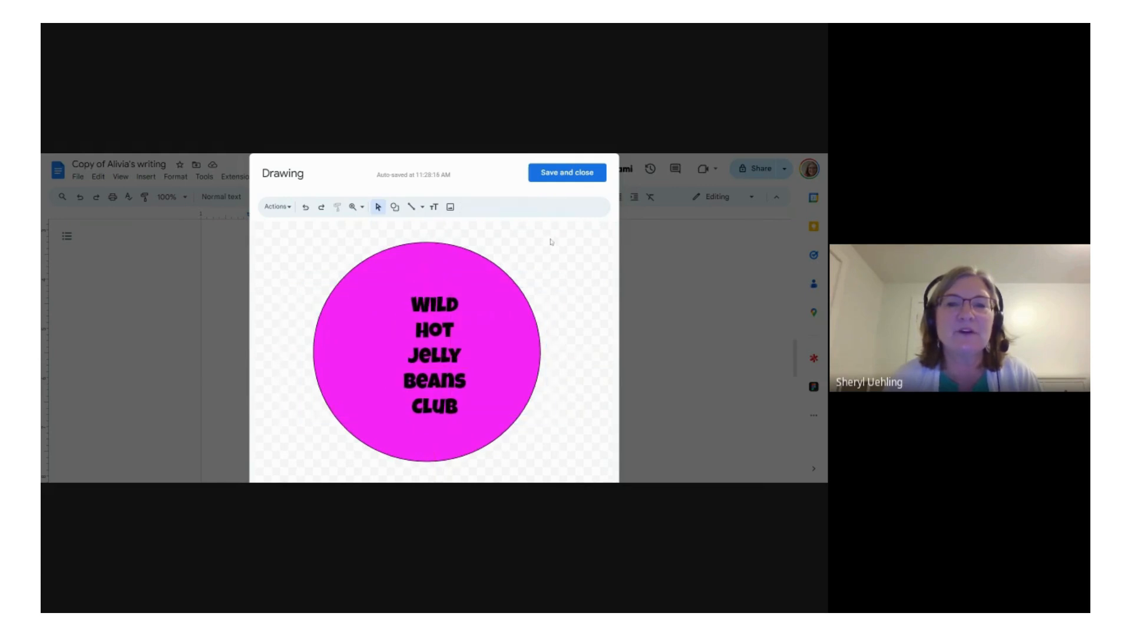
{"action": "left_click_drag", "start_coordinate": [511, 340], "coordinate": [500, 343]}
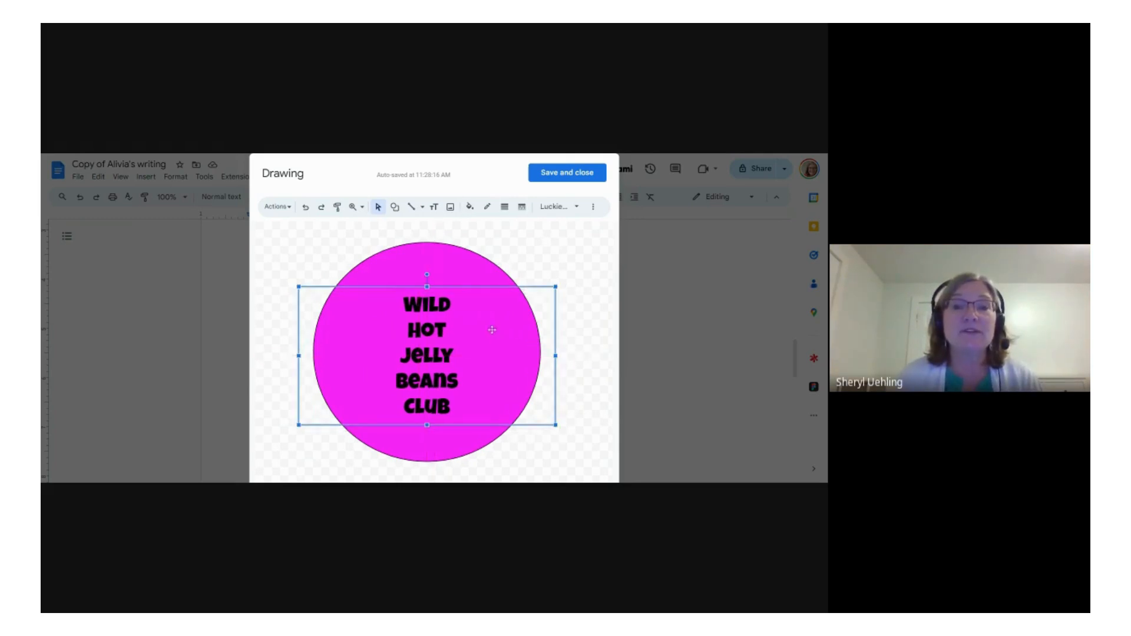
{"action": "left_click", "coordinate": [422, 255]}
{"action": "mouse_move", "coordinate": [422, 255]}
{"action": "left_mouse_down"}
{"action": "mouse_move", "coordinate": [416, 268]}
{"action": "mouse_move", "coordinate": [428, 258]}
{"action": "left_mouse_up"}
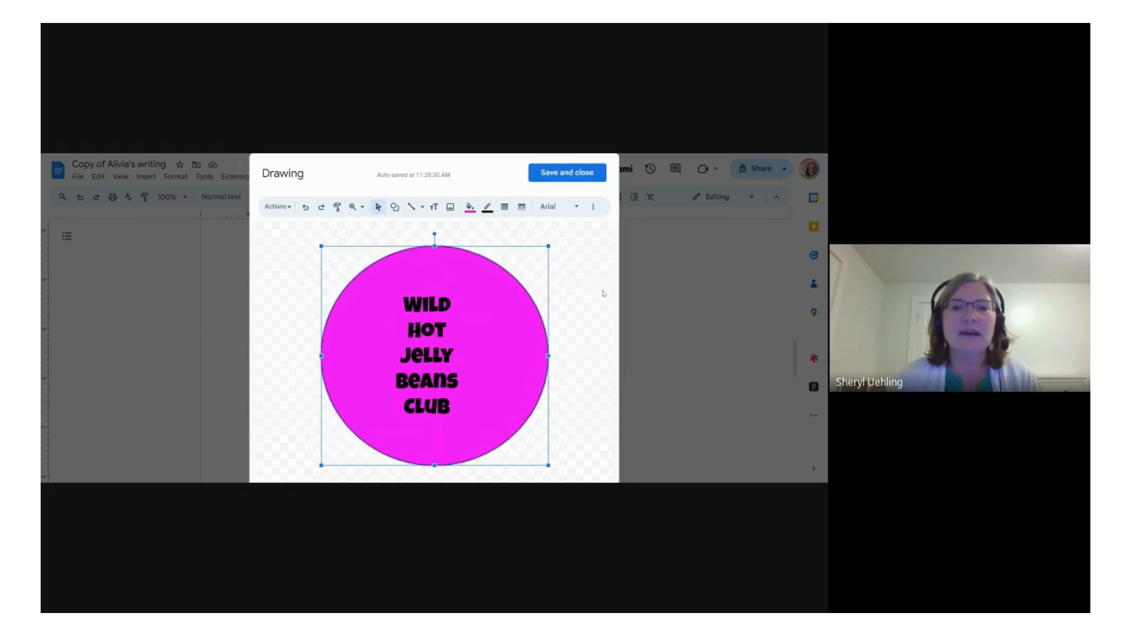
{"action": "left_click", "coordinate": [569, 333]}
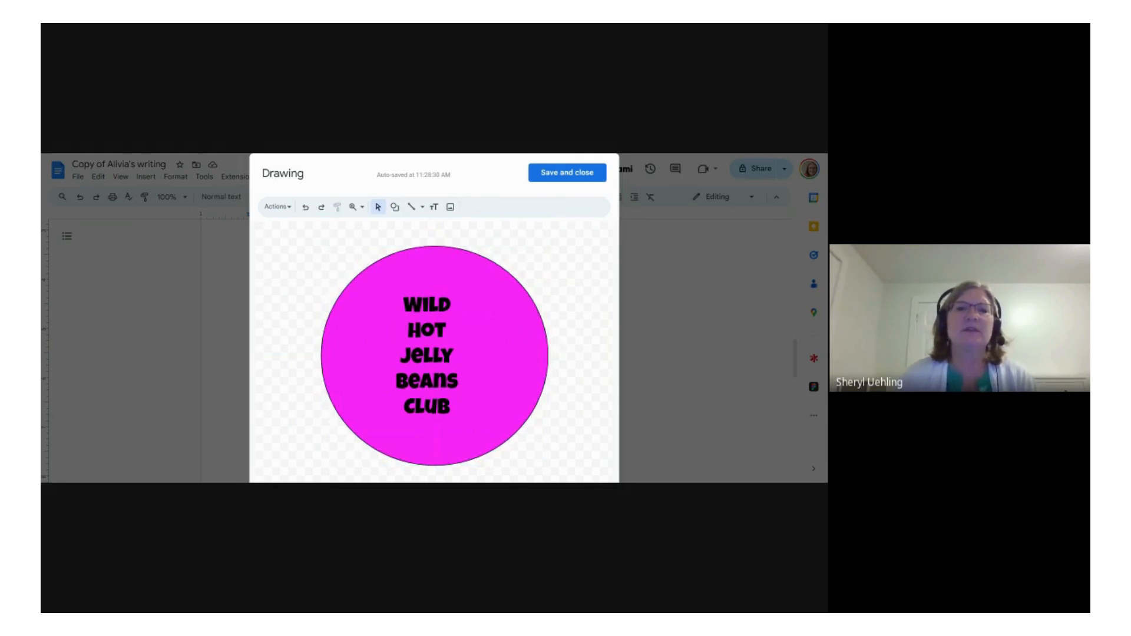
Step: Draw a freehand jelly bean outline on the pink circle beside the club text with the Scribble tool
{"action": "left_click", "coordinate": [396, 208]}
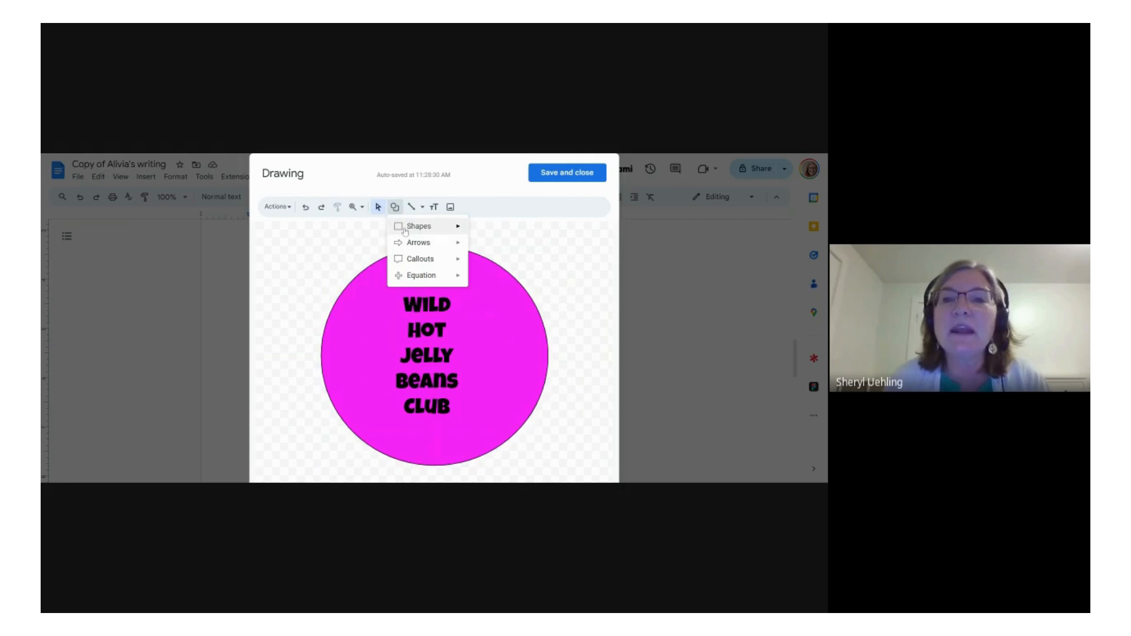
{"action": "left_click", "coordinate": [404, 230]}
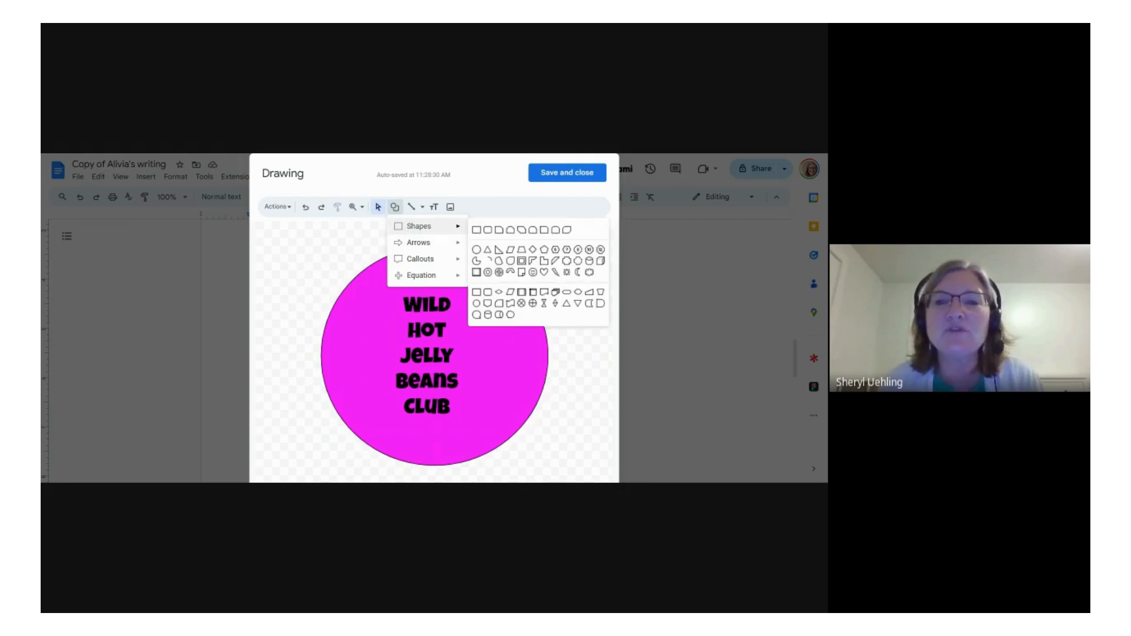
{"action": "left_click", "coordinate": [423, 207]}
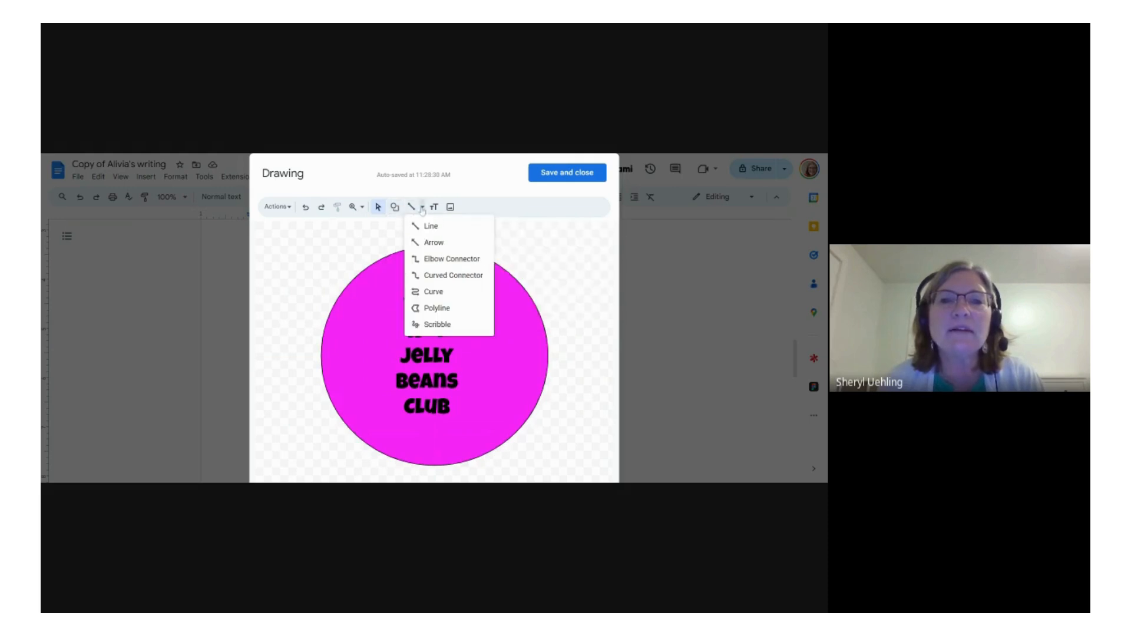
{"action": "left_click", "coordinate": [436, 324]}
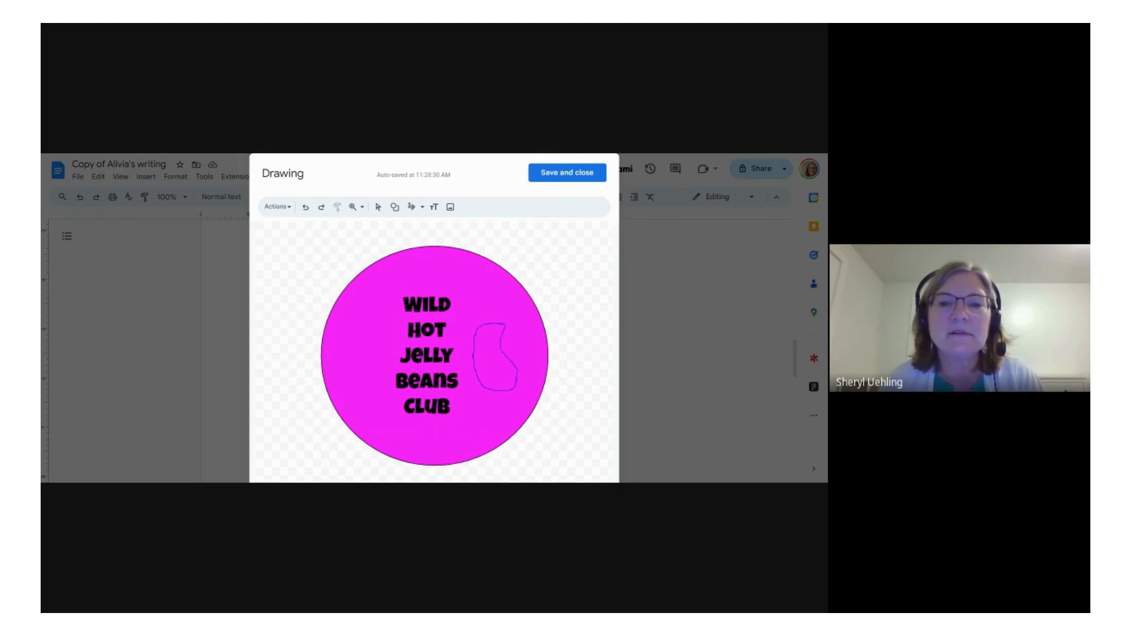
{"action": "left_click_drag", "start_coordinate": [505, 326], "coordinate": [492, 323]}
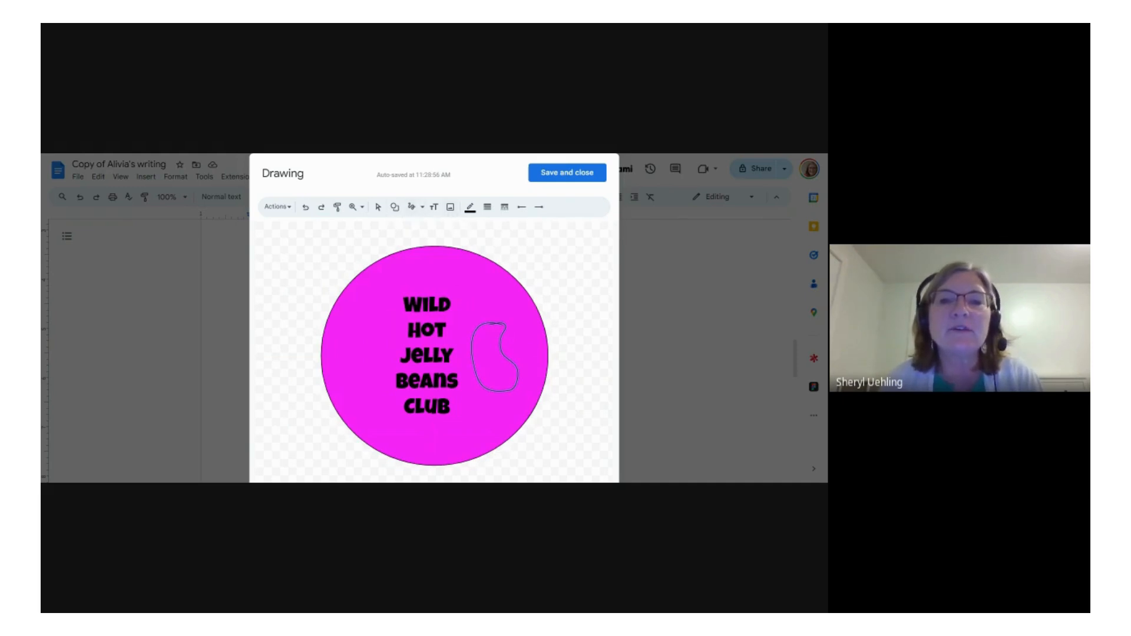
{"action": "left_click", "coordinate": [378, 206]}
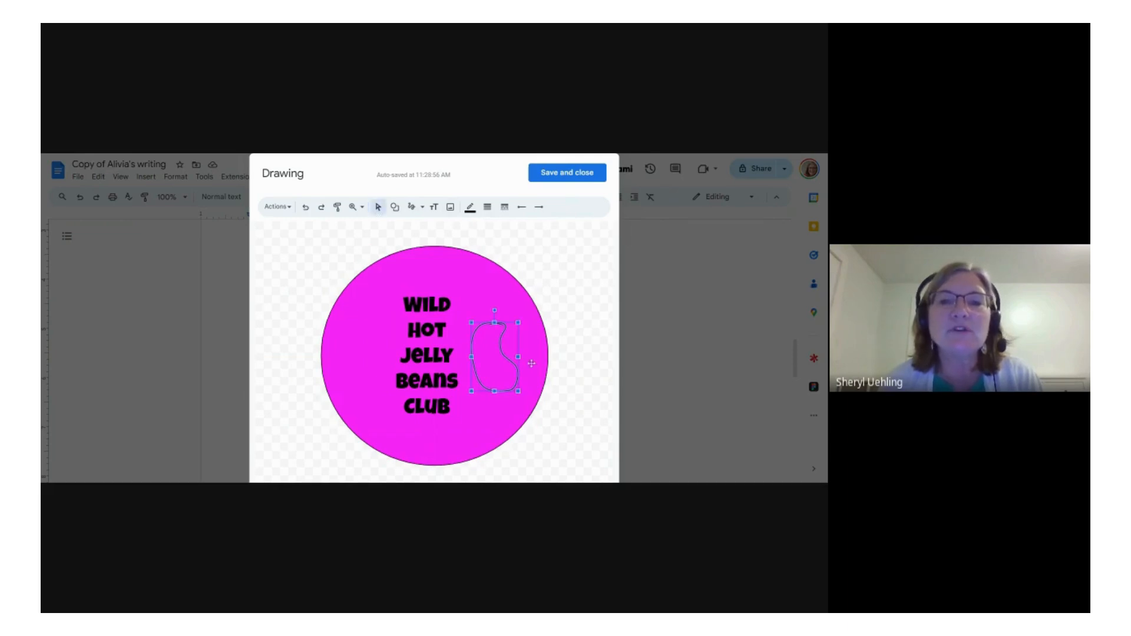
Step: Move the text box and the pink circle away from the jelly bean outline and try to select the outline
{"action": "left_click", "coordinate": [499, 360]}
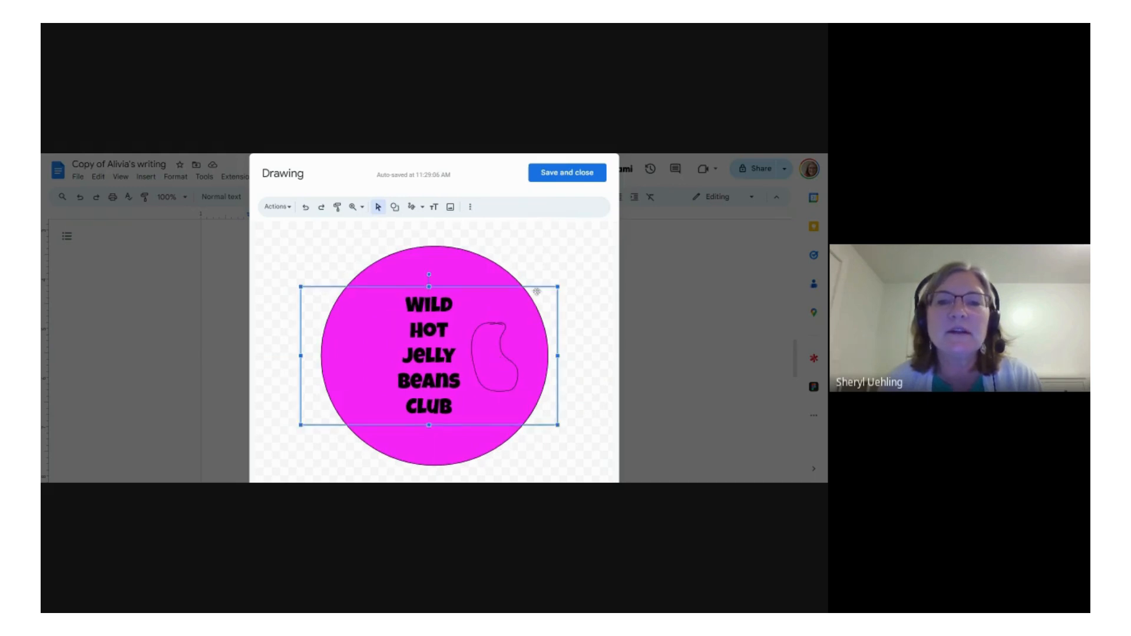
{"action": "left_click_drag", "start_coordinate": [520, 294], "coordinate": [320, 361]}
{"action": "left_click", "coordinate": [495, 346]}
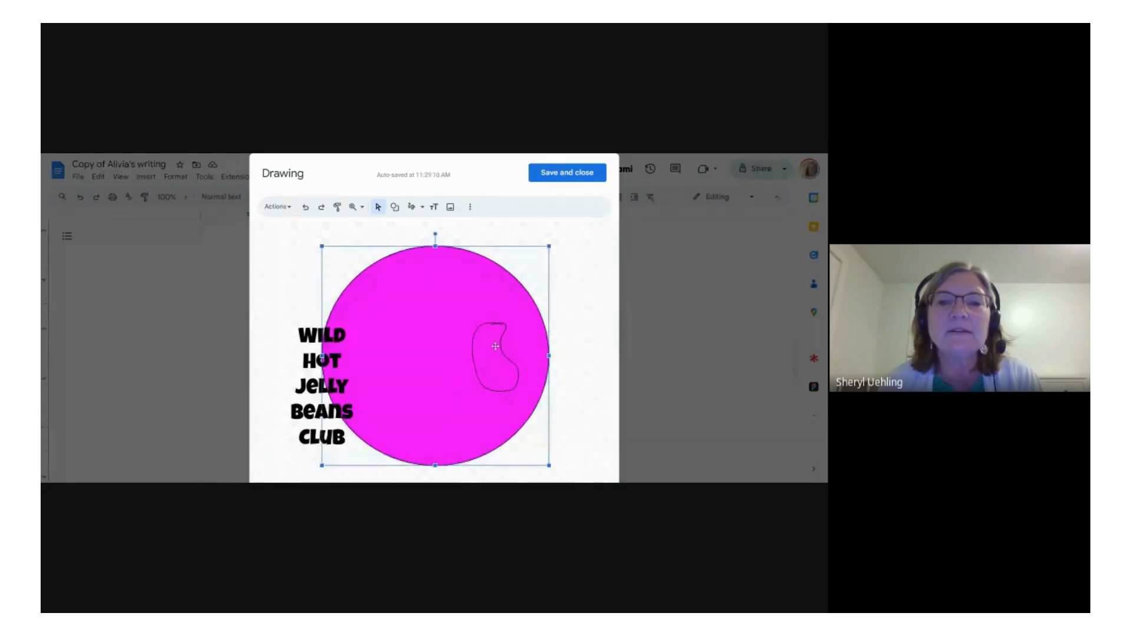
{"action": "left_click_drag", "start_coordinate": [428, 326], "coordinate": [348, 299]}
{"action": "left_click_drag", "start_coordinate": [427, 295], "coordinate": [332, 245]}
{"action": "left_click", "coordinate": [496, 366]}
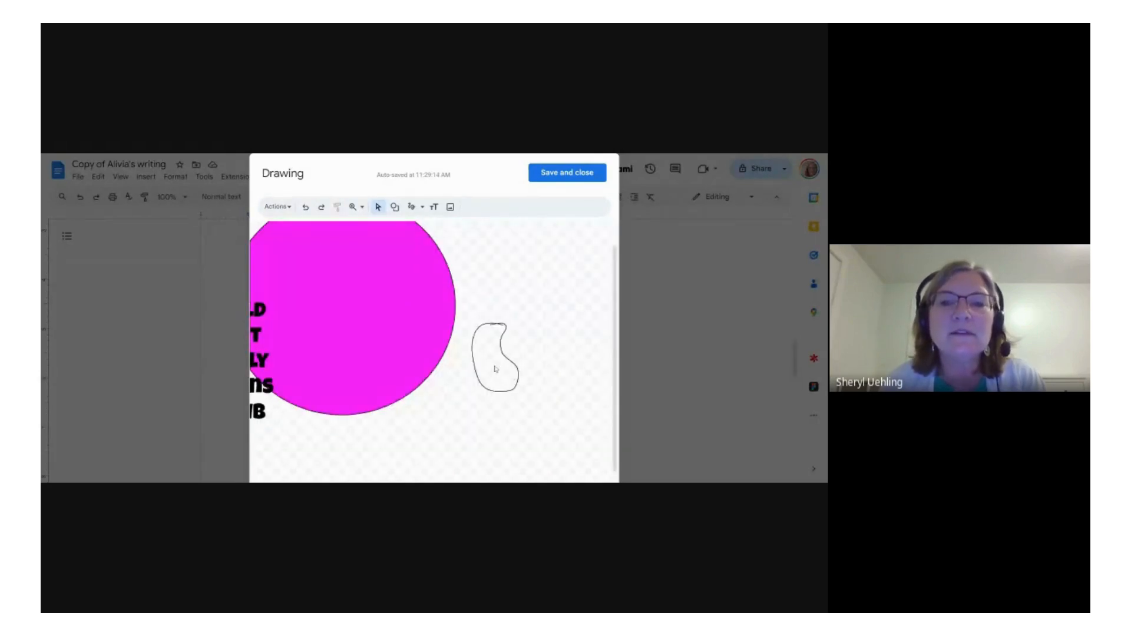
Step: Move the pink circle back behind the jelly bean outline and return the text box to the circle's middle
{"action": "left_click_drag", "start_coordinate": [402, 345], "coordinate": [496, 402]}
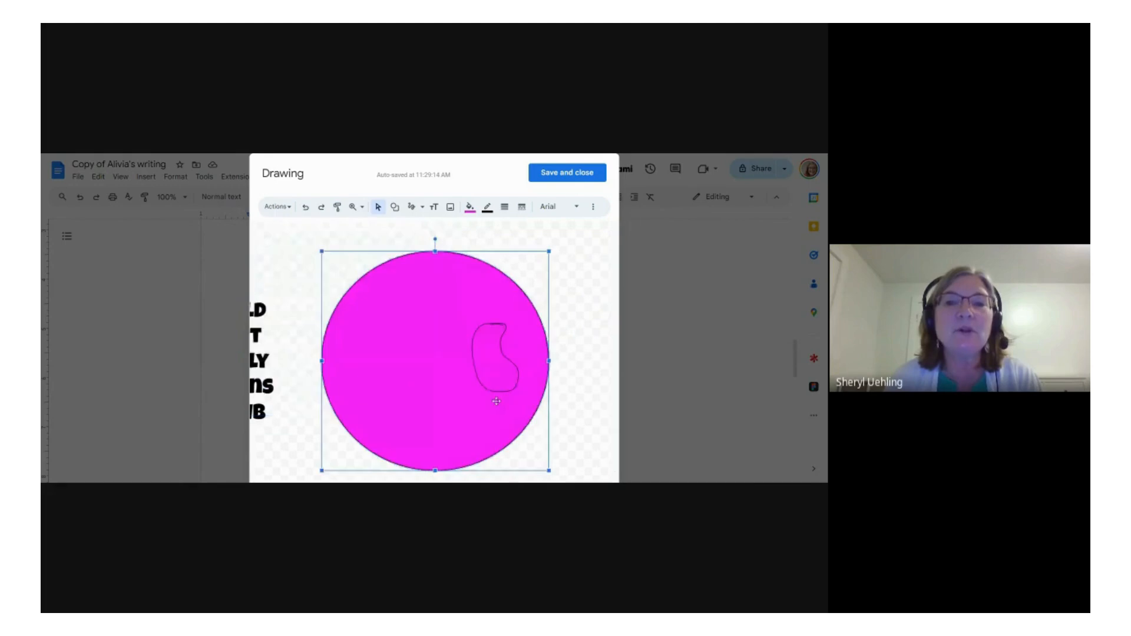
{"action": "left_click", "coordinate": [264, 368]}
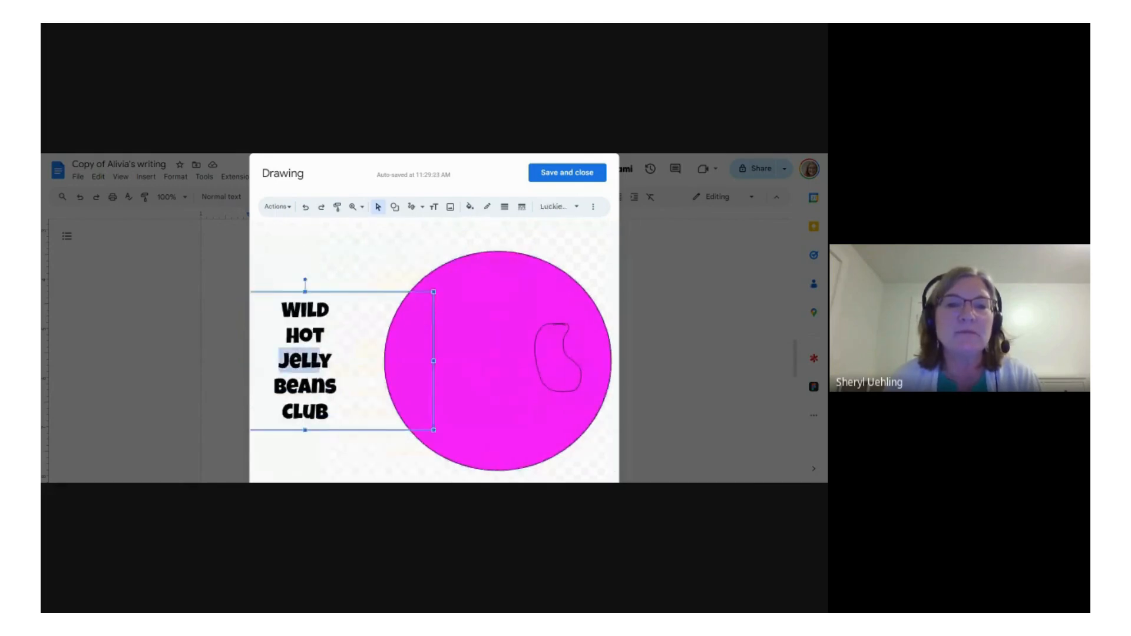
{"action": "left_click", "coordinate": [290, 360]}
{"action": "left_click", "coordinate": [339, 335]}
{"action": "left_click_drag", "start_coordinate": [361, 291], "coordinate": [549, 289]}
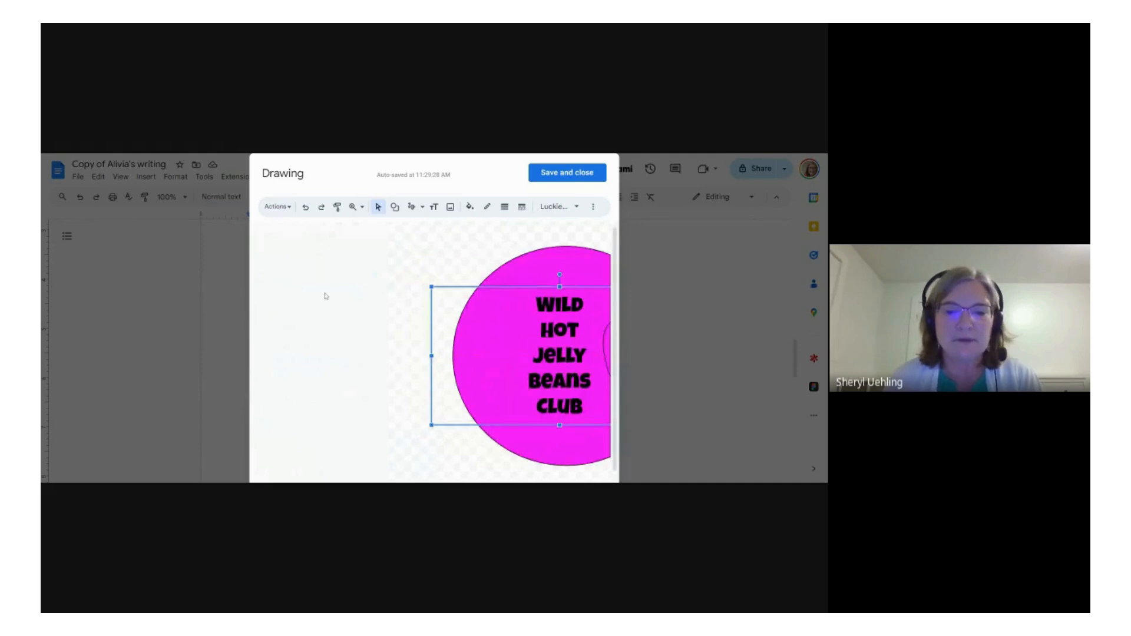
{"action": "scroll", "coordinate": [325, 295], "scroll_direction": "right", "scroll_amount": 4}
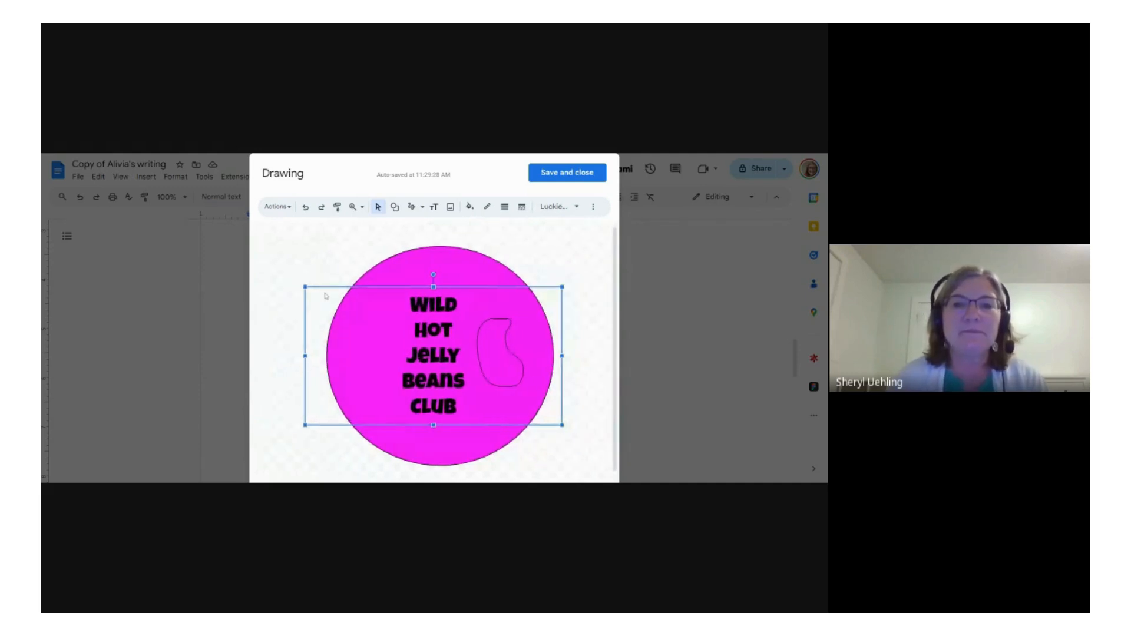
{"action": "left_click", "coordinate": [551, 243]}
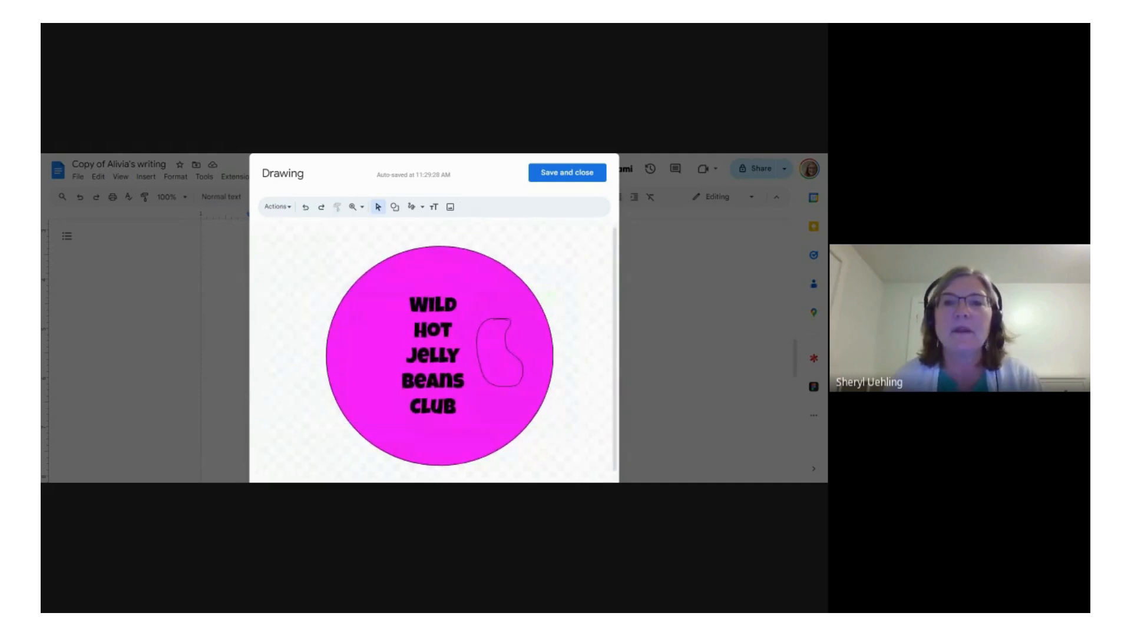
Step: Save and close the badge drawing so it is inserted below the paragraph about the Wild Hot Jelly Beans Club
{"action": "left_click", "coordinate": [570, 173]}
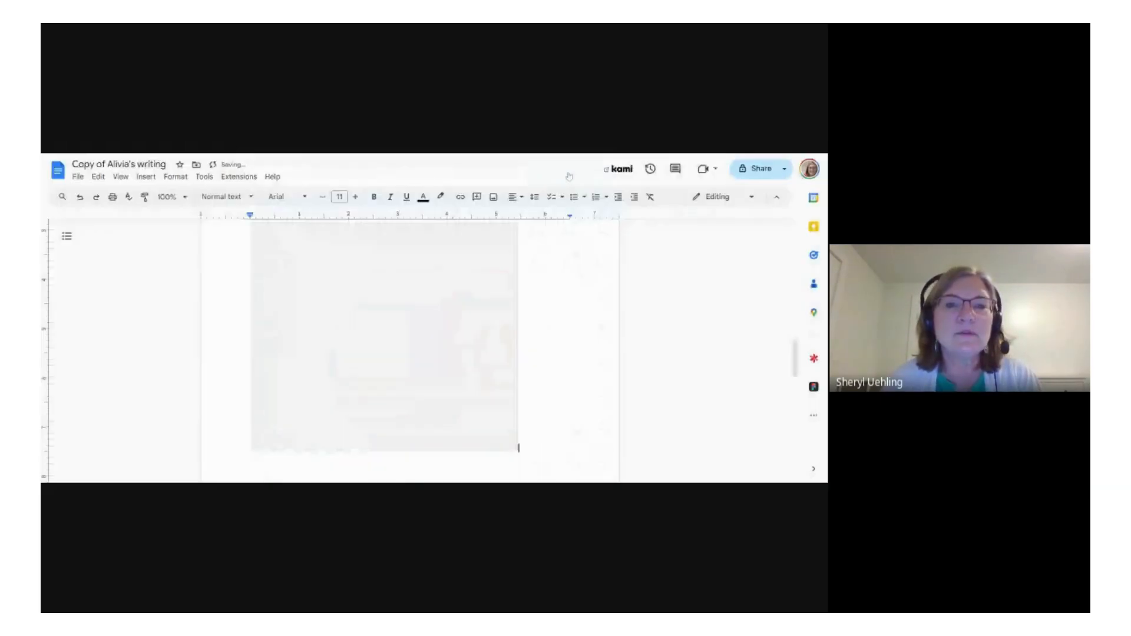
{"action": "scroll", "coordinate": [435, 350], "scroll_direction": "up", "scroll_amount": 3}
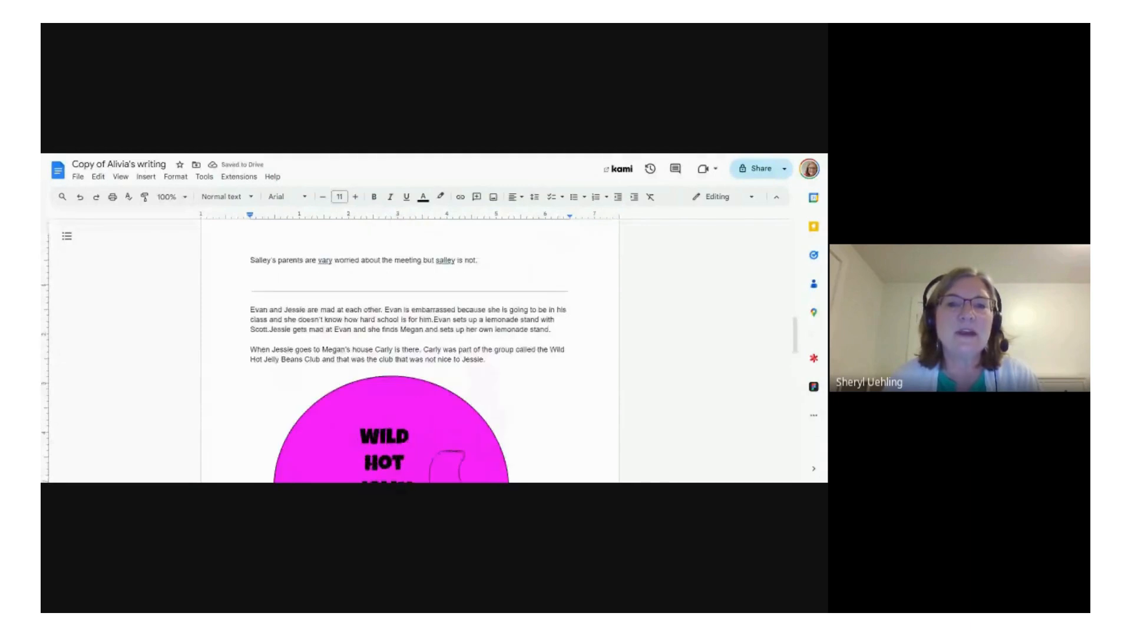
{"action": "scroll", "coordinate": [435, 350], "scroll_direction": "down", "scroll_amount": 2}
{"action": "scroll", "coordinate": [436, 350], "scroll_direction": "down", "scroll_amount": 2}
Step: Shrink the inserted badge drawing proportionally to about 3 inches wide on the ruler
{"action": "left_click", "coordinate": [435, 350]}
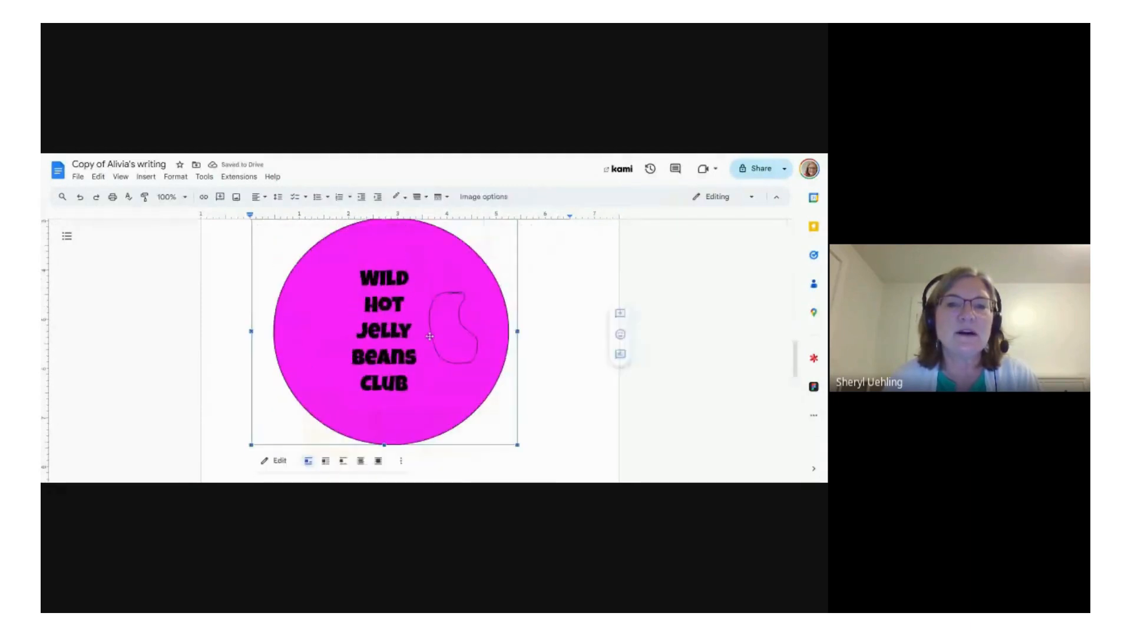
{"action": "left_click_drag", "start_coordinate": [517, 451], "coordinate": [431, 377]}
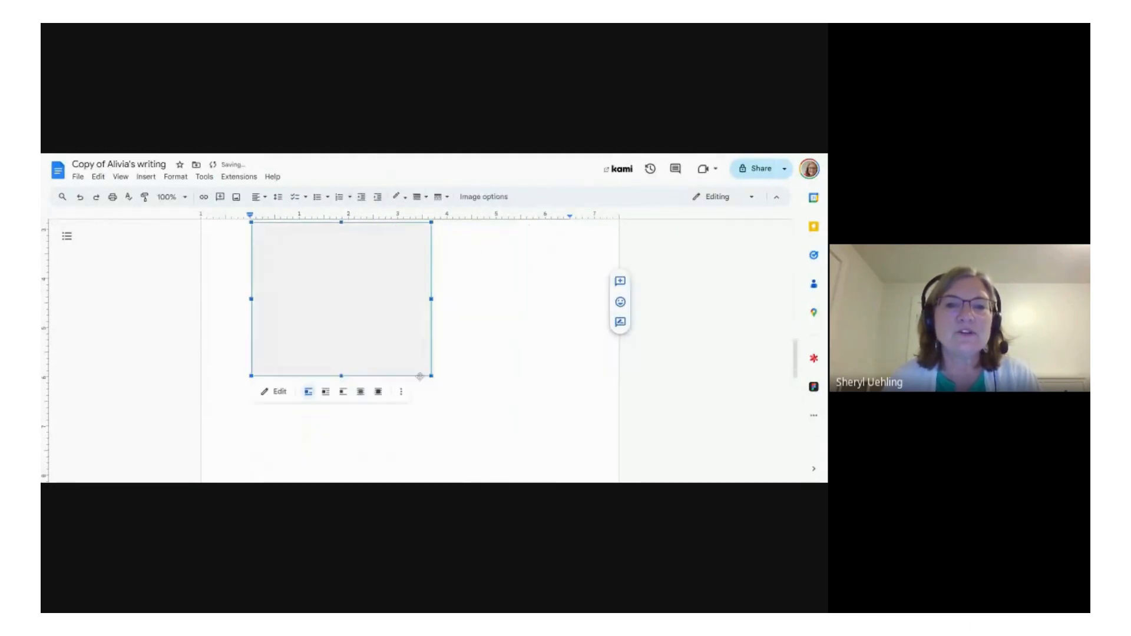
{"action": "scroll", "coordinate": [431, 376], "scroll_direction": "up", "scroll_amount": 2}
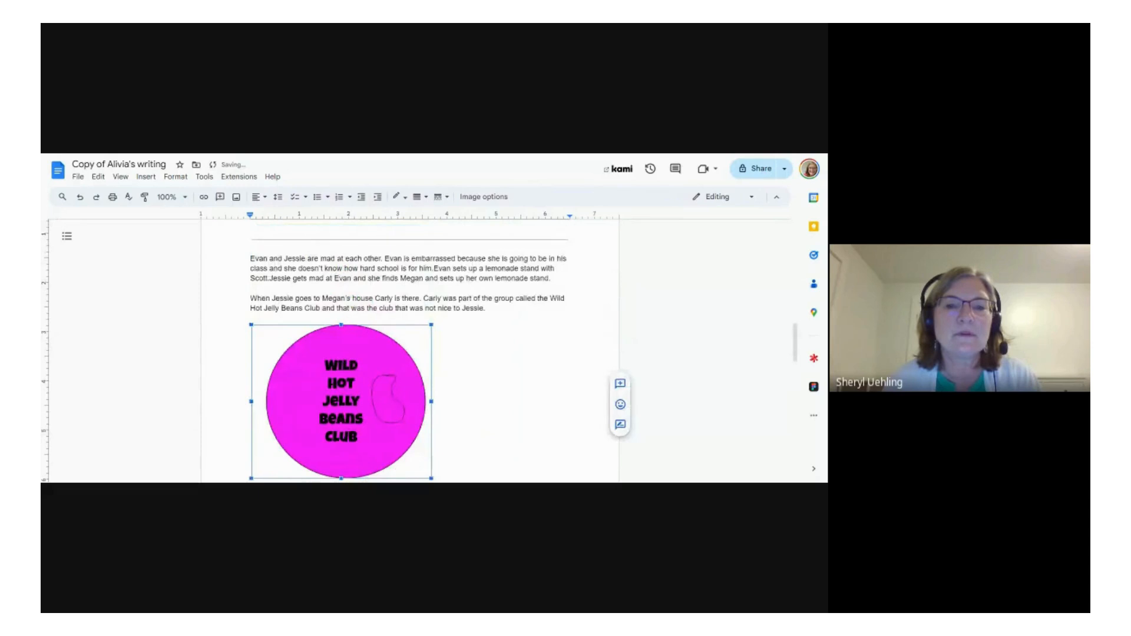
{"action": "left_click_drag", "start_coordinate": [431, 478], "coordinate": [405, 455]}
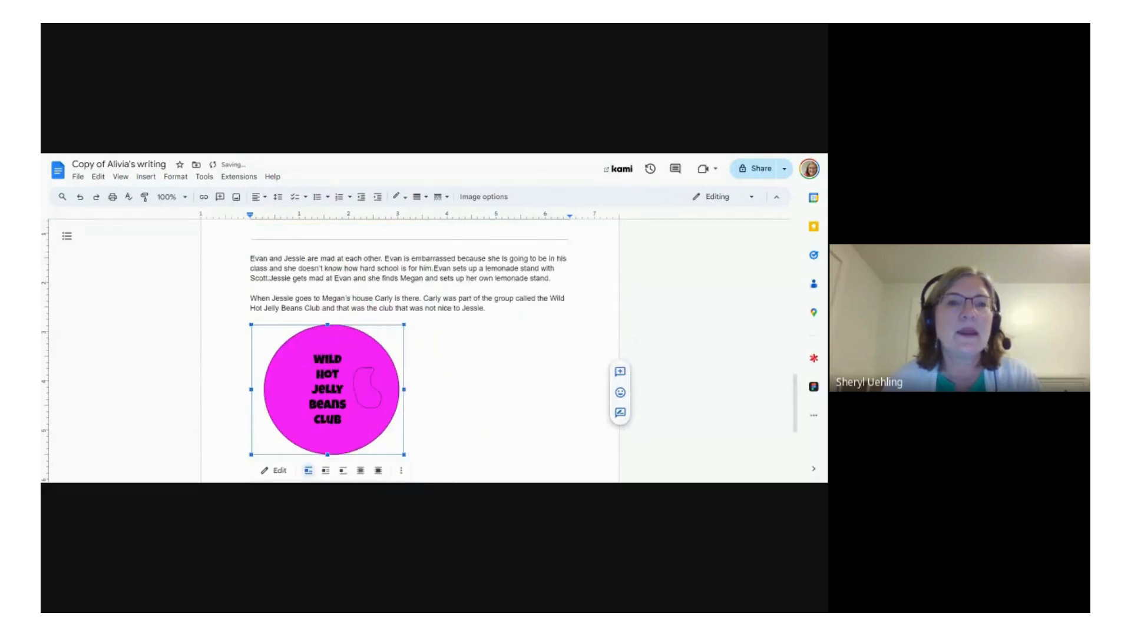
Step: Center-align the badge drawing on the page and deselect it
{"action": "left_click", "coordinate": [259, 197]}
{"action": "left_click", "coordinate": [274, 223]}
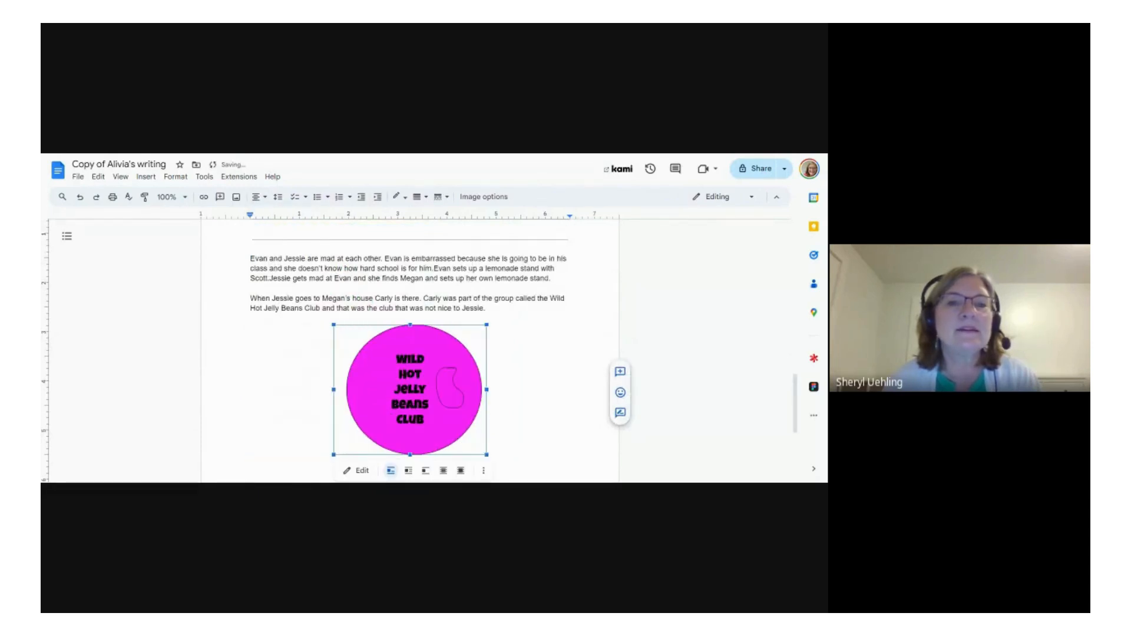
{"action": "left_click", "coordinate": [493, 448]}
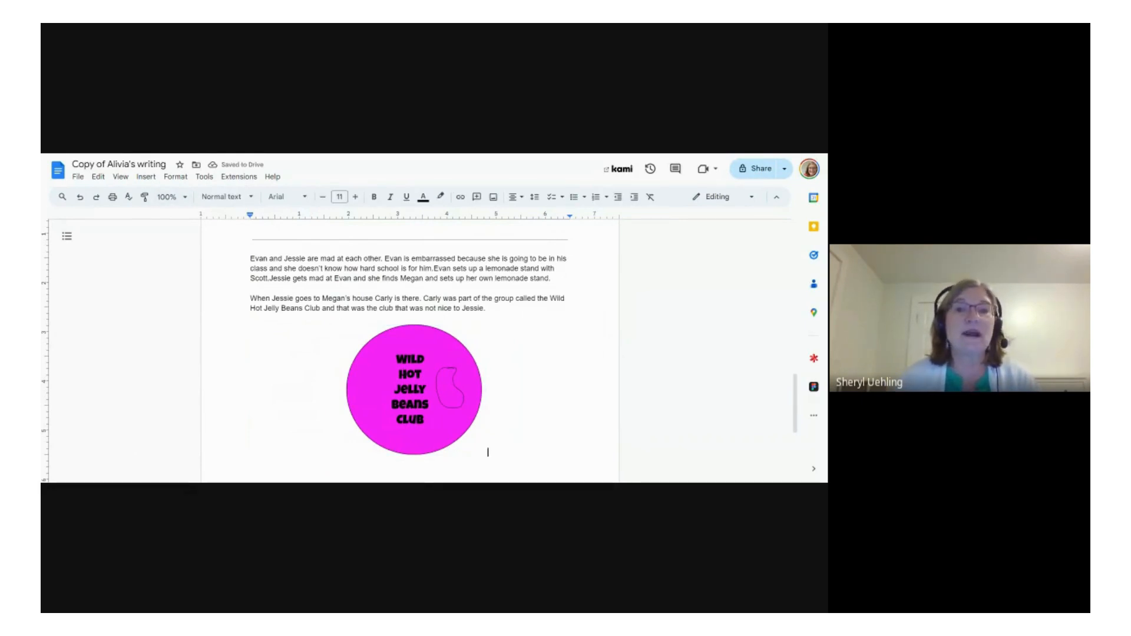
Step: Move the badge drawing up into the paragraph about the Wild Hot Jelly Beans Club and wrap the text around it
{"action": "left_click", "coordinate": [403, 358]}
{"action": "scroll", "coordinate": [406, 366], "scroll_direction": "down", "scroll_amount": 1}
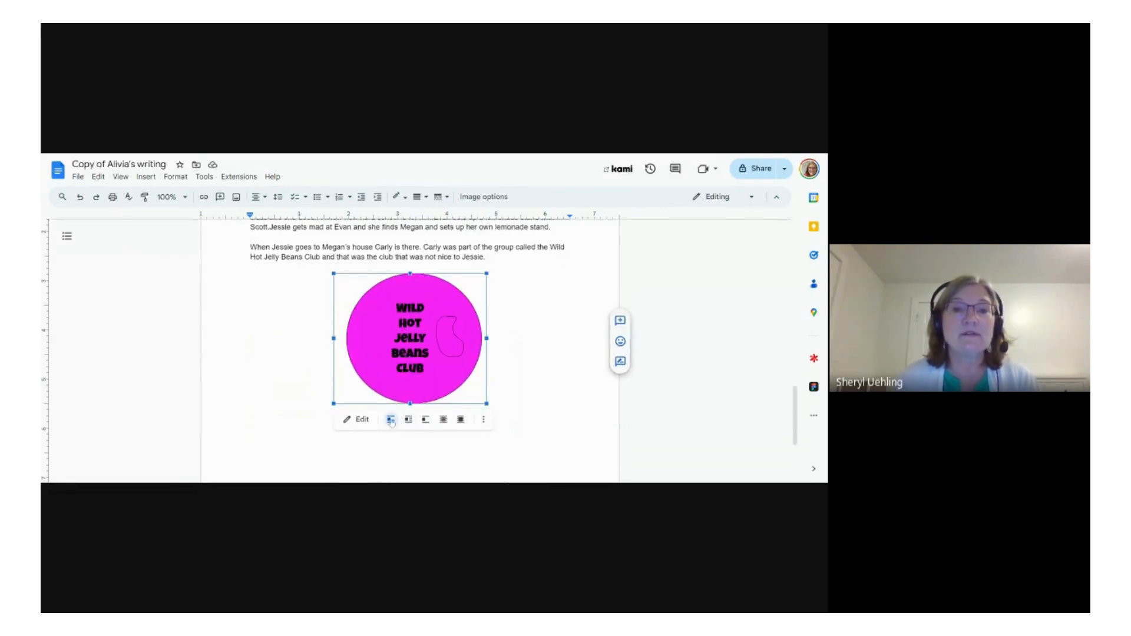
{"action": "left_click_drag", "start_coordinate": [406, 338], "coordinate": [390, 258]}
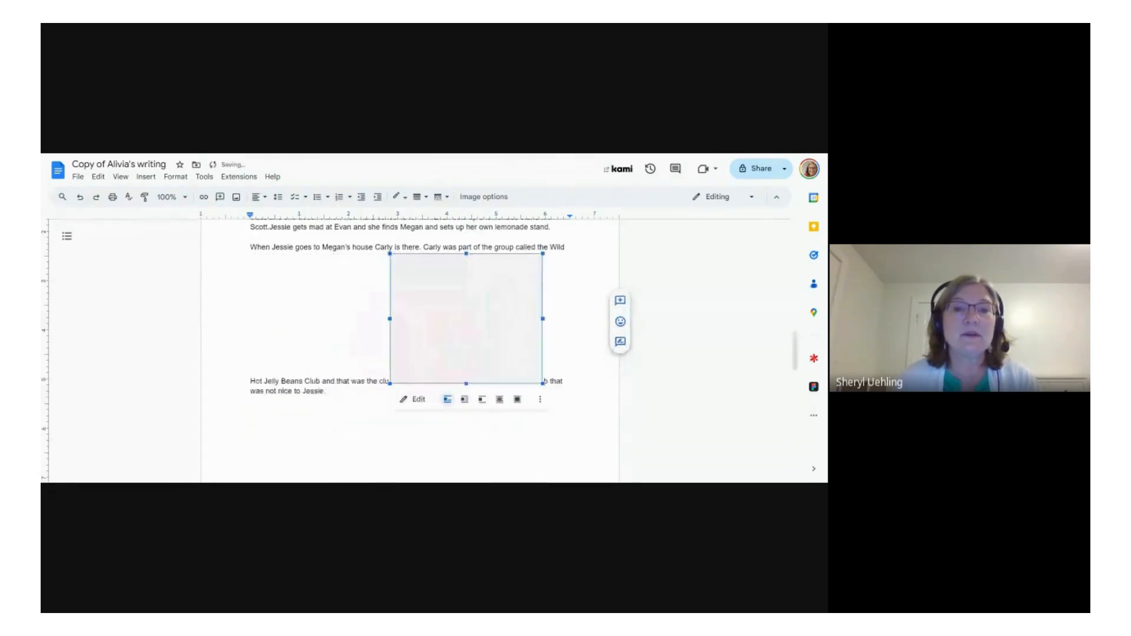
{"action": "left_click", "coordinate": [465, 400]}
{"action": "left_click", "coordinate": [252, 456]}
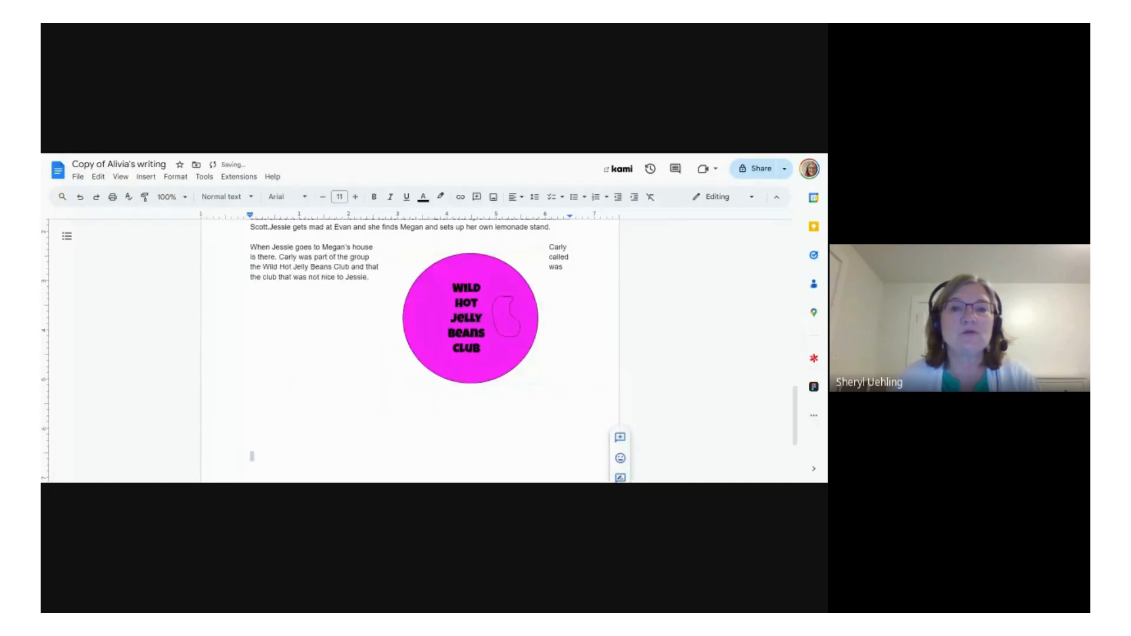
Step: Shrink the wrapped badge drawing proportionally to about 1 inch wide on the ruler
{"action": "scroll", "coordinate": [620, 402], "scroll_direction": "up", "scroll_amount": 2}
{"action": "scroll", "coordinate": [410, 350], "scroll_direction": "down", "scroll_amount": 1}
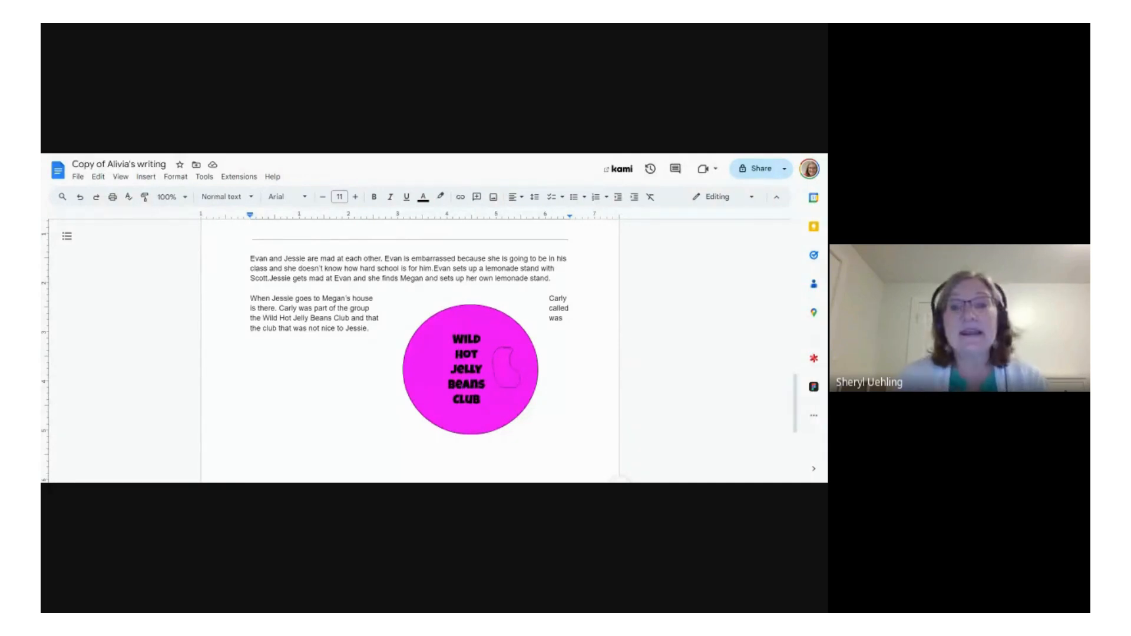
{"action": "left_click", "coordinate": [472, 397]}
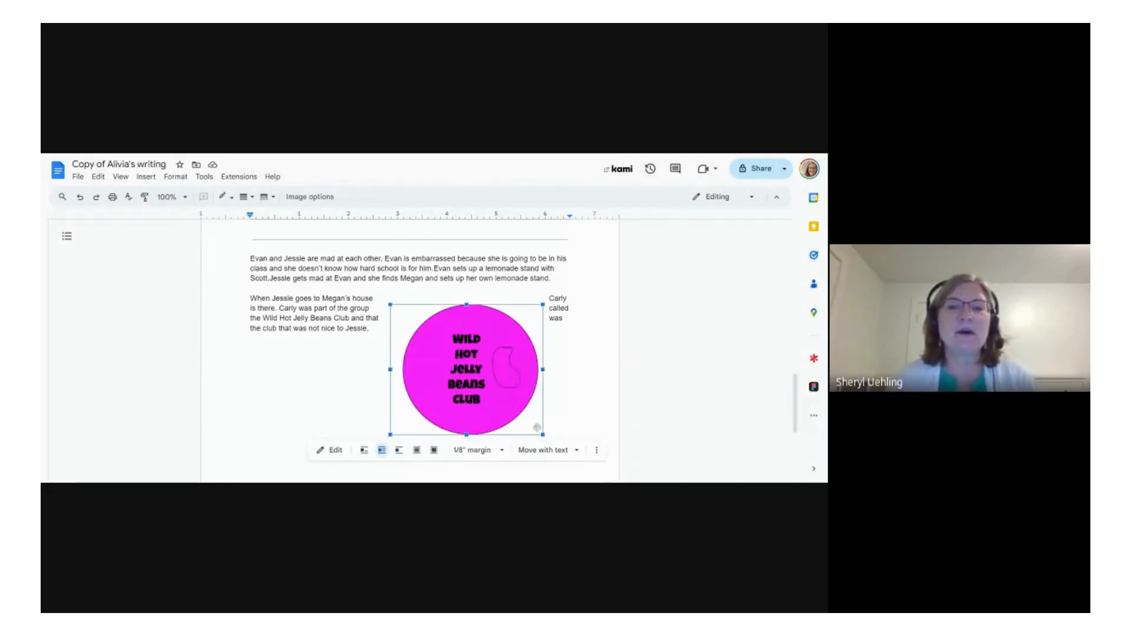
{"action": "left_click_drag", "start_coordinate": [542, 434], "coordinate": [447, 321]}
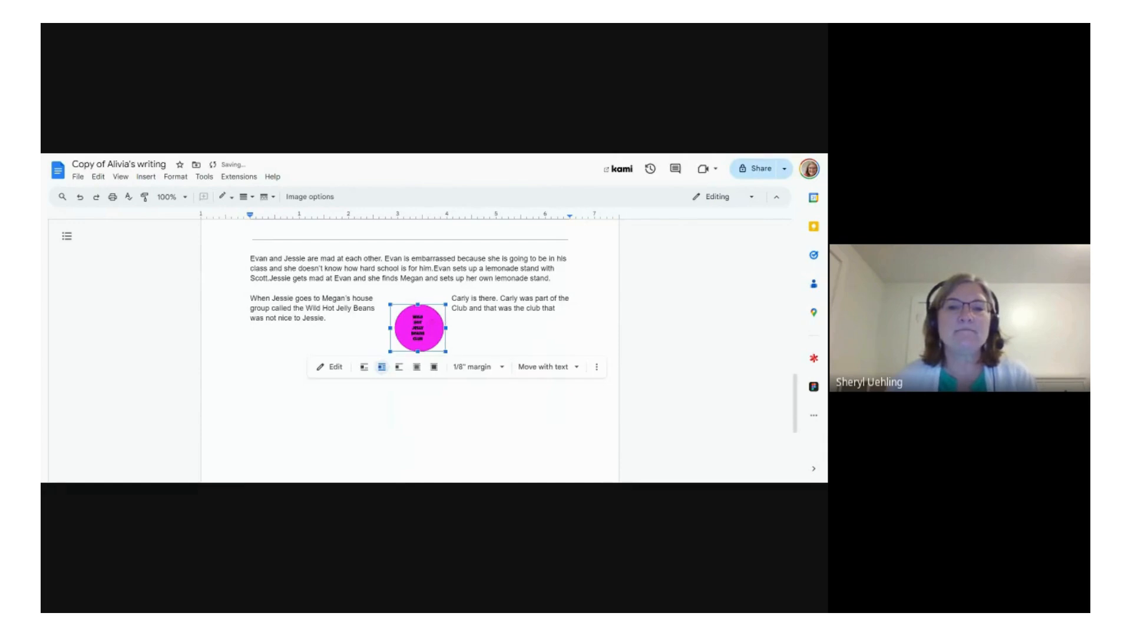
Step: Examine the badge drawing's options for moving with text or fixing its position on the page, and reselect the badge
{"action": "left_click", "coordinate": [574, 369]}
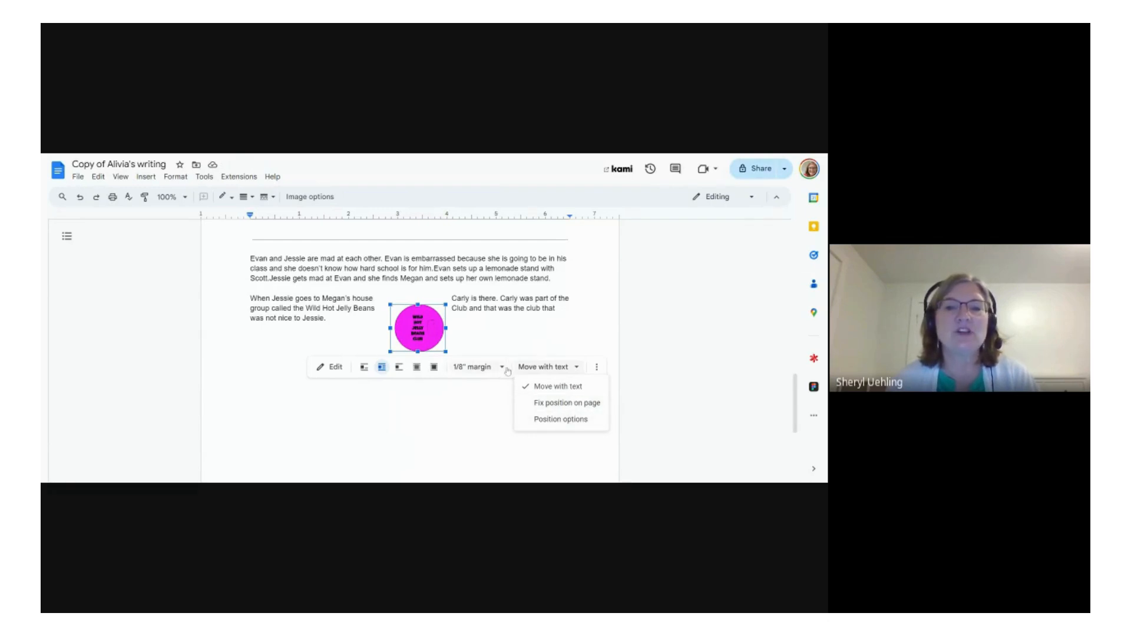
{"action": "scroll", "coordinate": [507, 372], "scroll_direction": "up", "scroll_amount": 3}
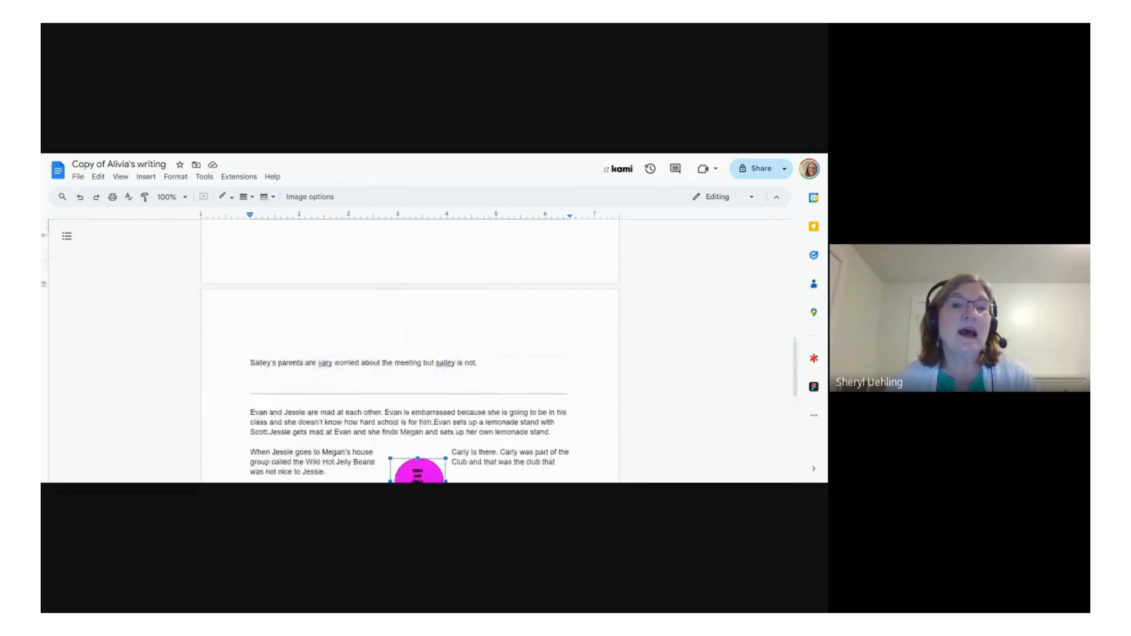
{"action": "scroll", "coordinate": [429, 474], "scroll_direction": "down", "scroll_amount": 2}
{"action": "left_click", "coordinate": [429, 473]}
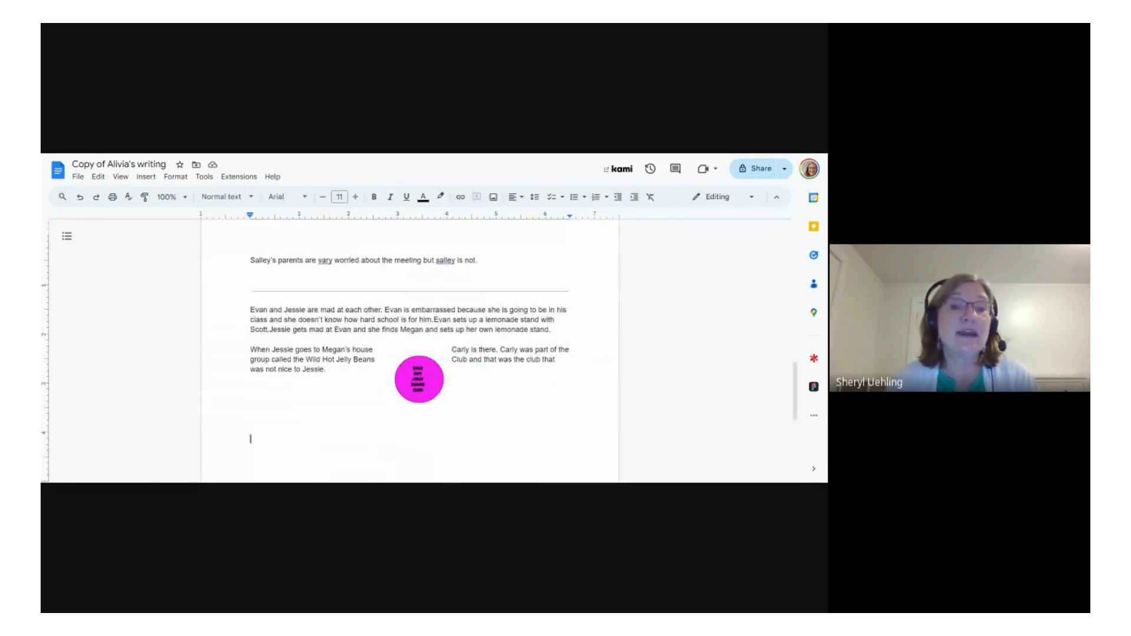
{"action": "left_click", "coordinate": [412, 372]}
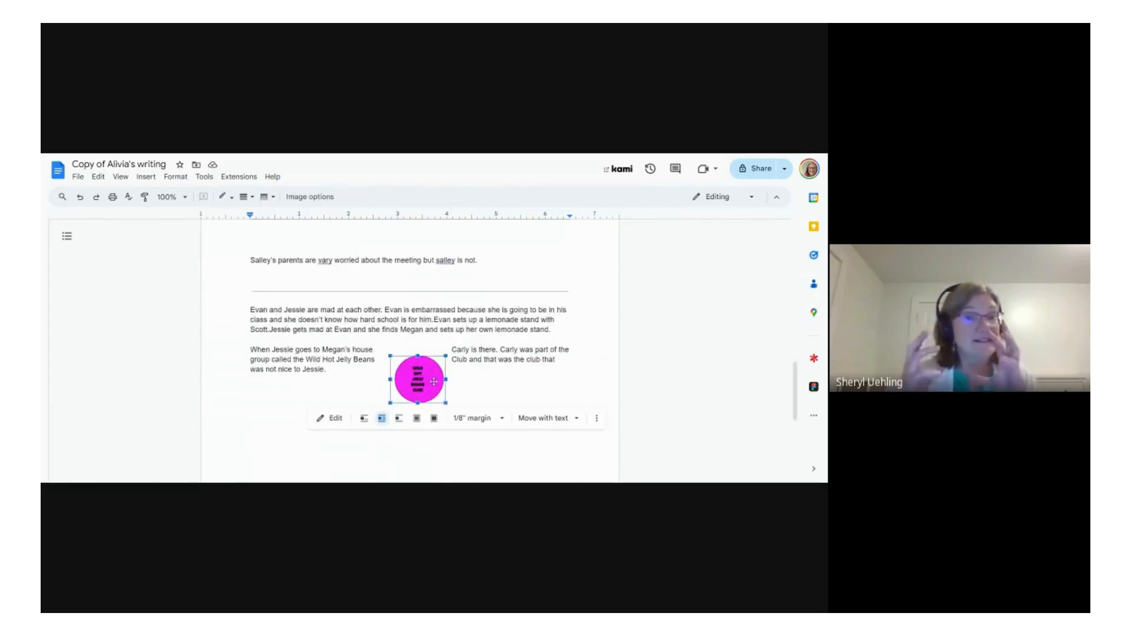